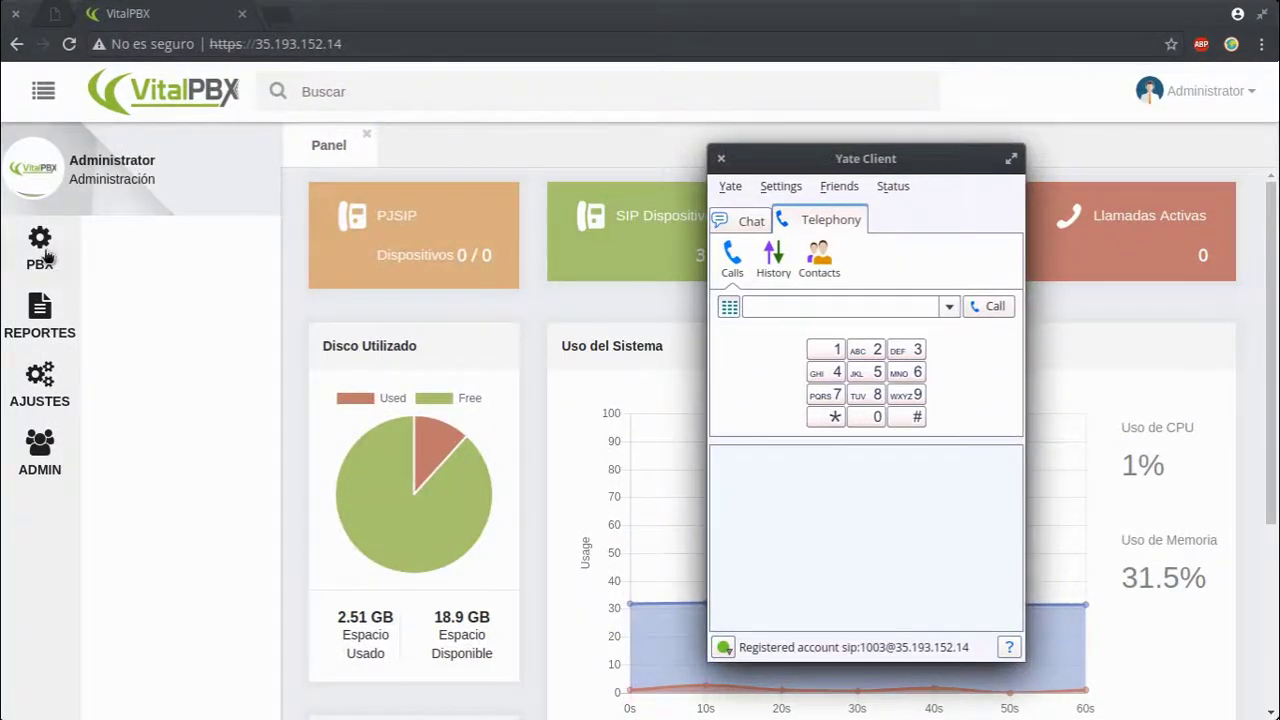
Step: Open the record of extension 1003 from the PBX extensions list
click(45, 262)
click(160, 238)
click(168, 278)
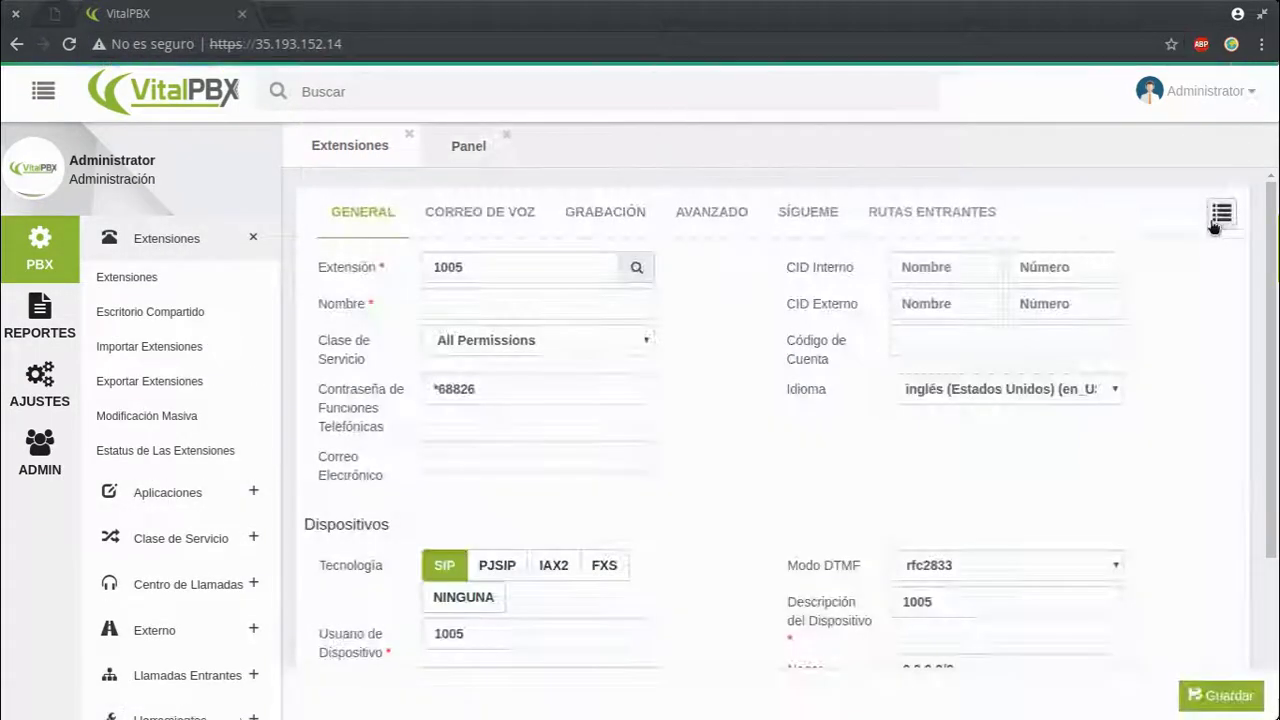
click(1221, 213)
click(1143, 186)
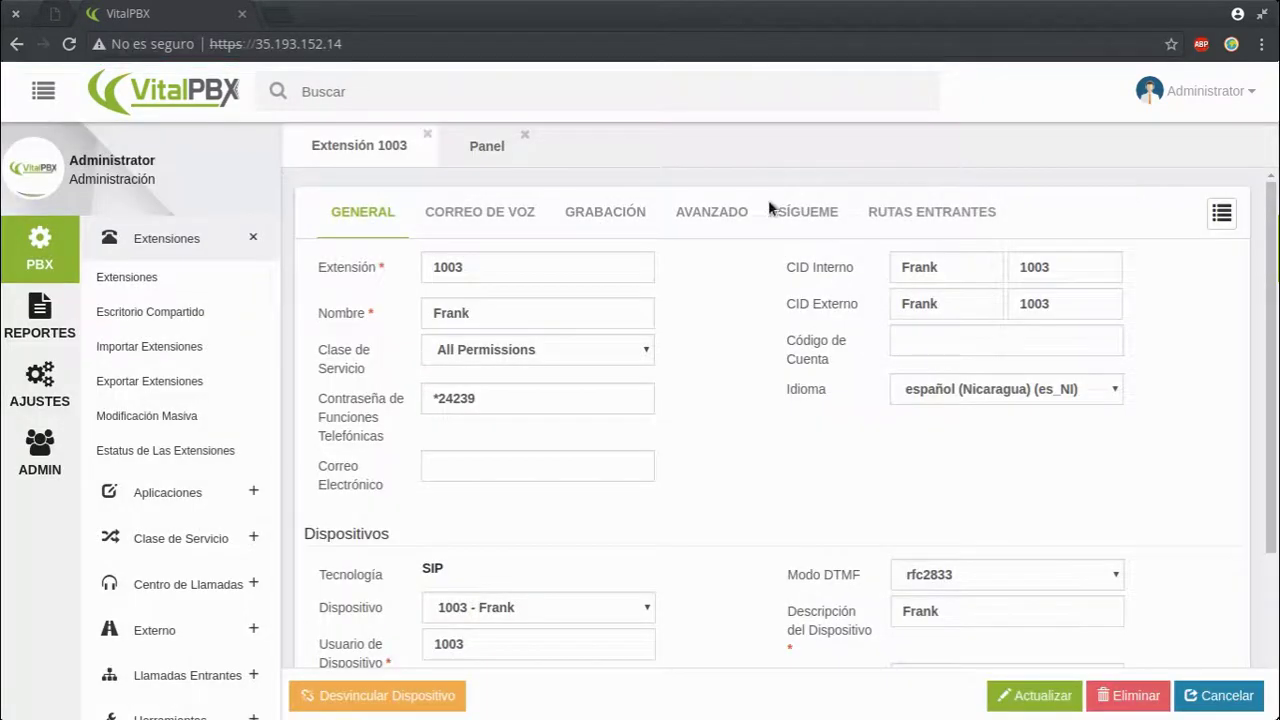
Step: Check the device settings of extension 1003, including the available SIP profiles and the device password
scroll(712, 460, down, 3)
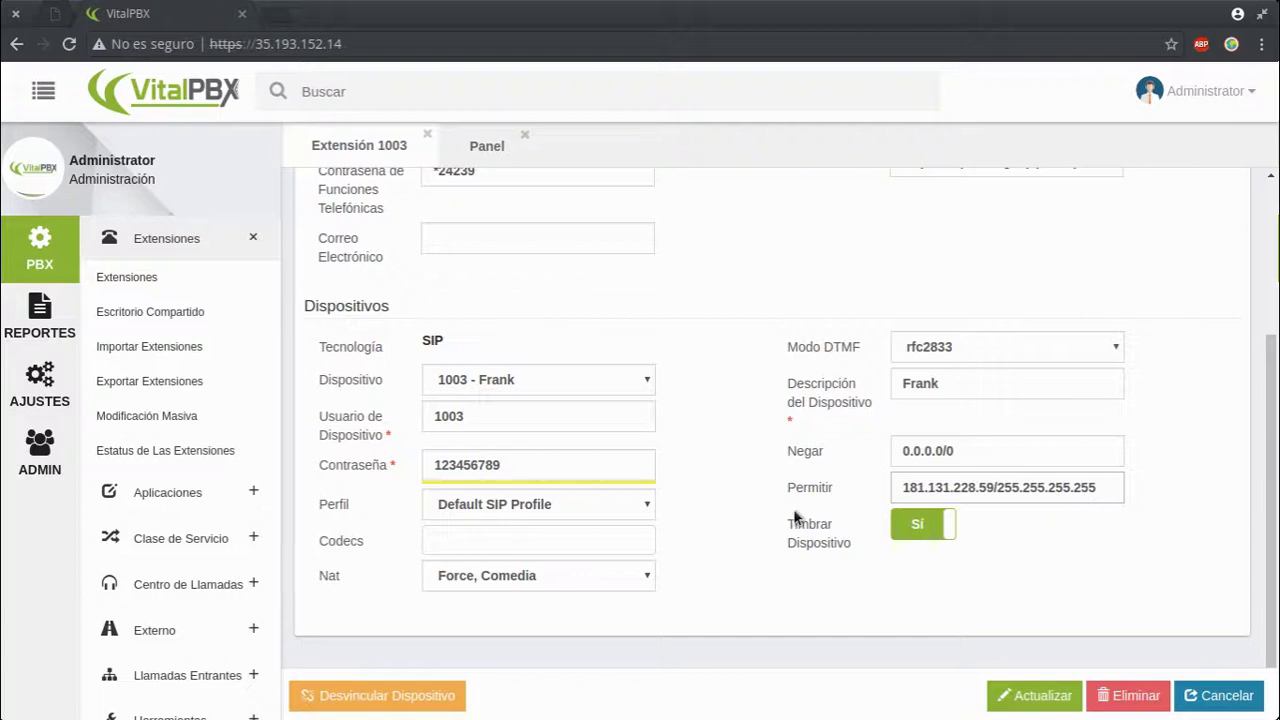
click(614, 512)
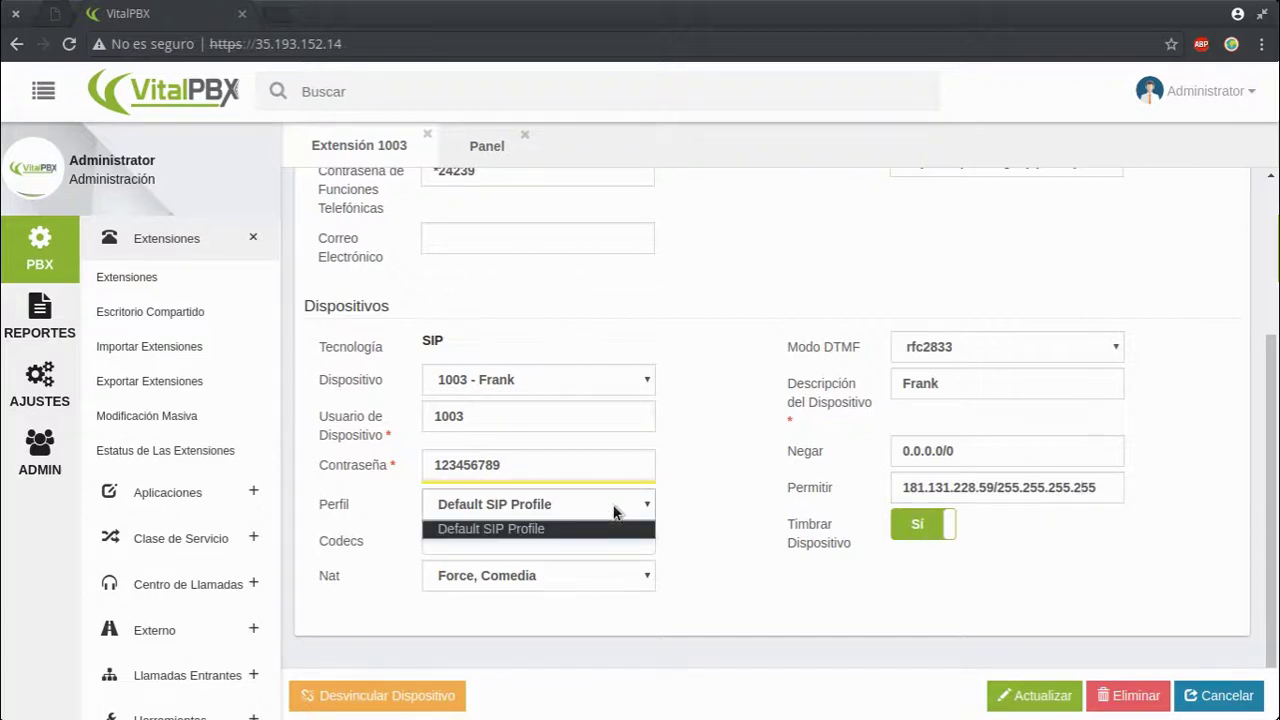
click(614, 511)
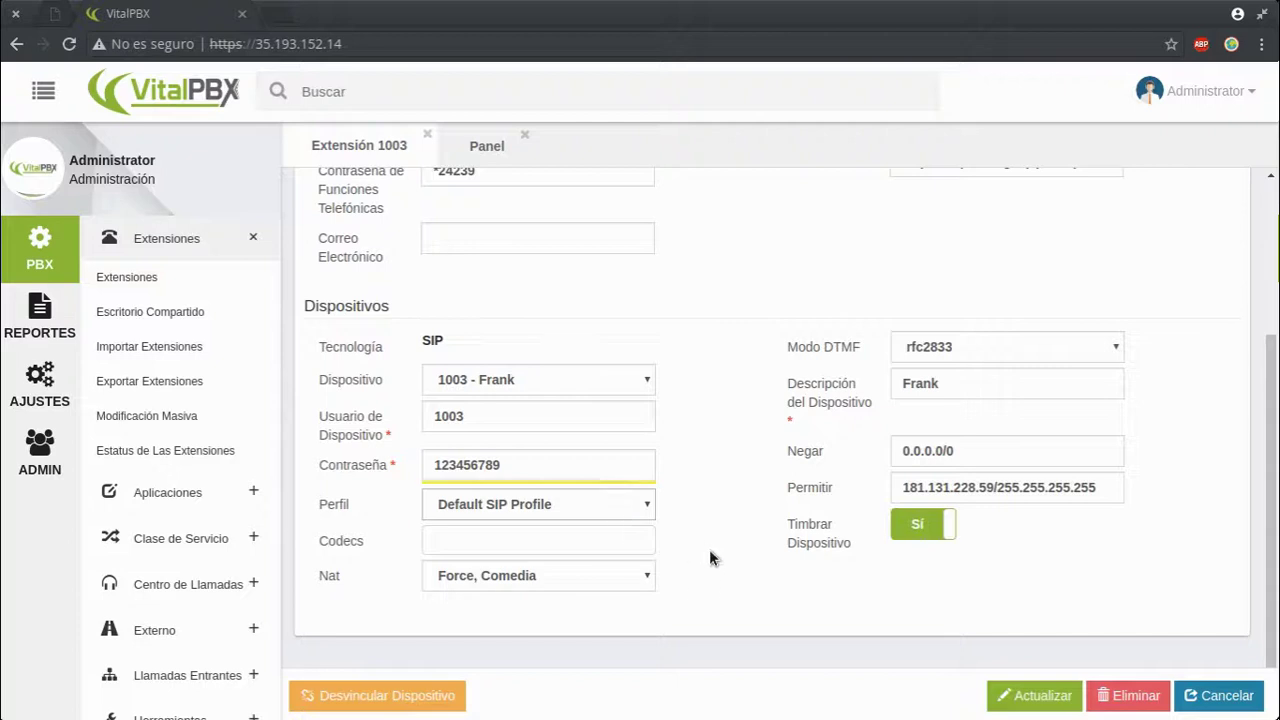
drag(589, 463, 430, 465)
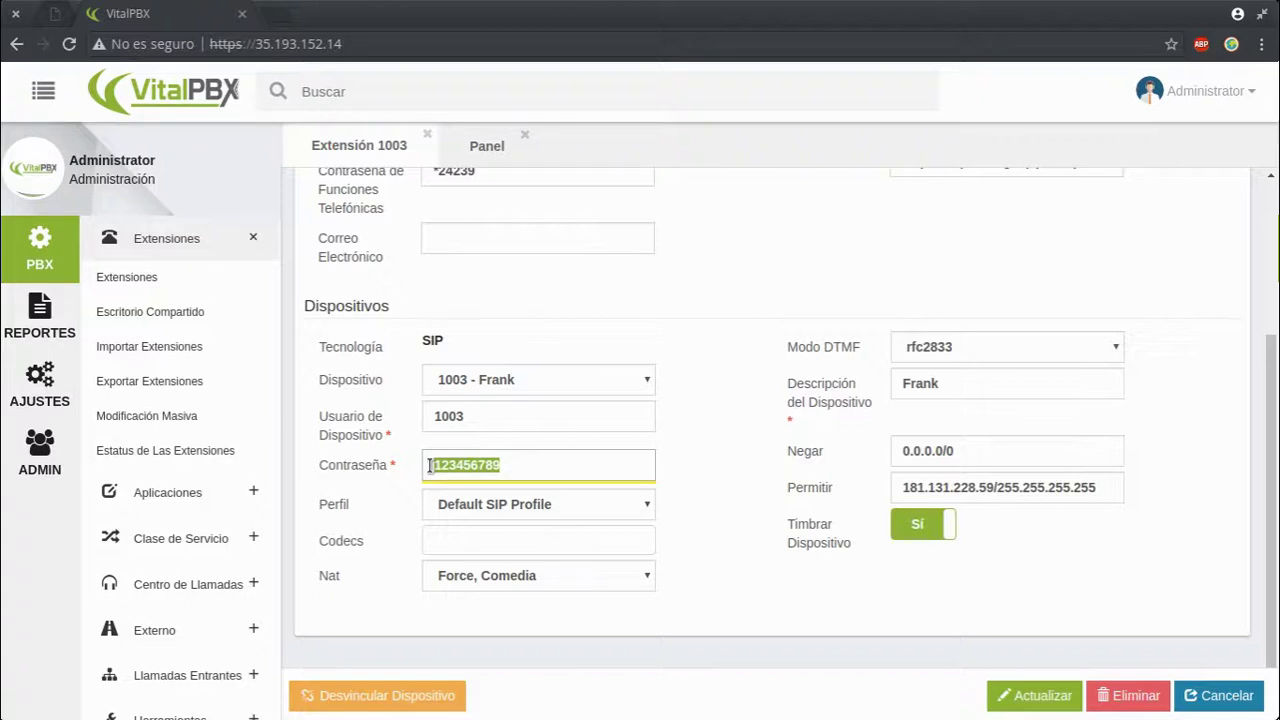
Step: Open the weak passwords report in the security administration and check the password level of extension 1003
click(33, 466)
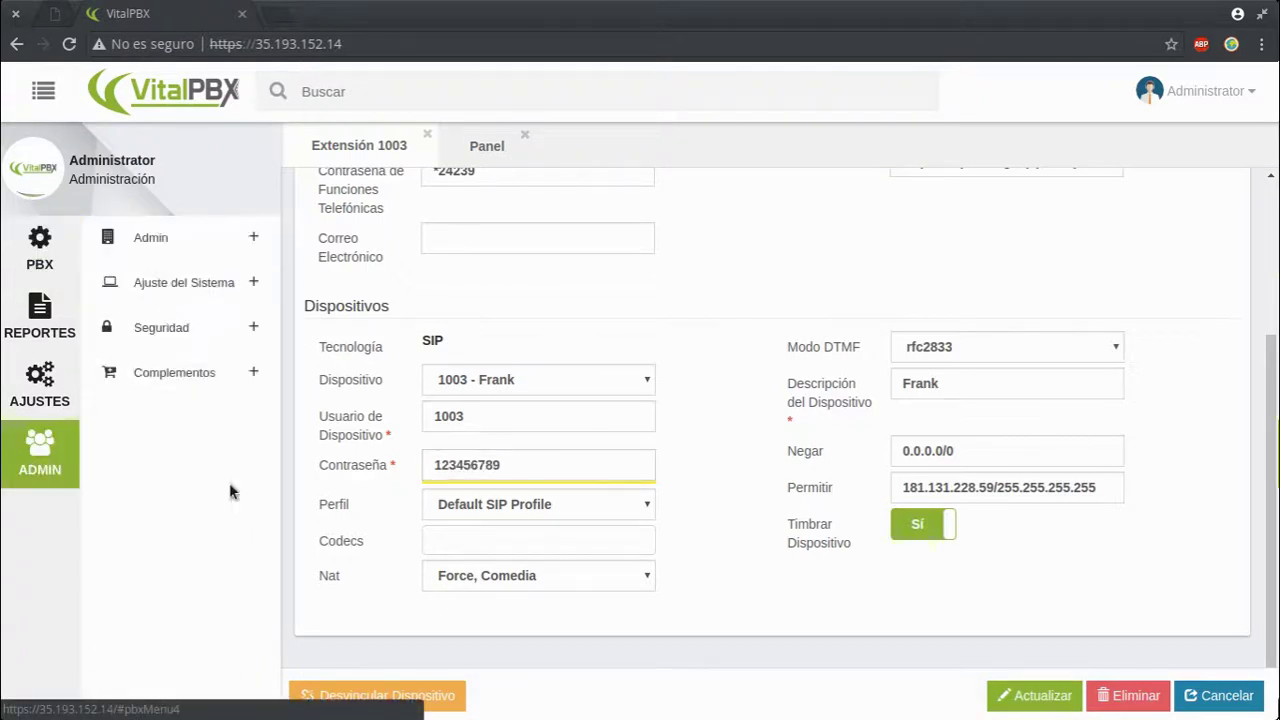
click(228, 235)
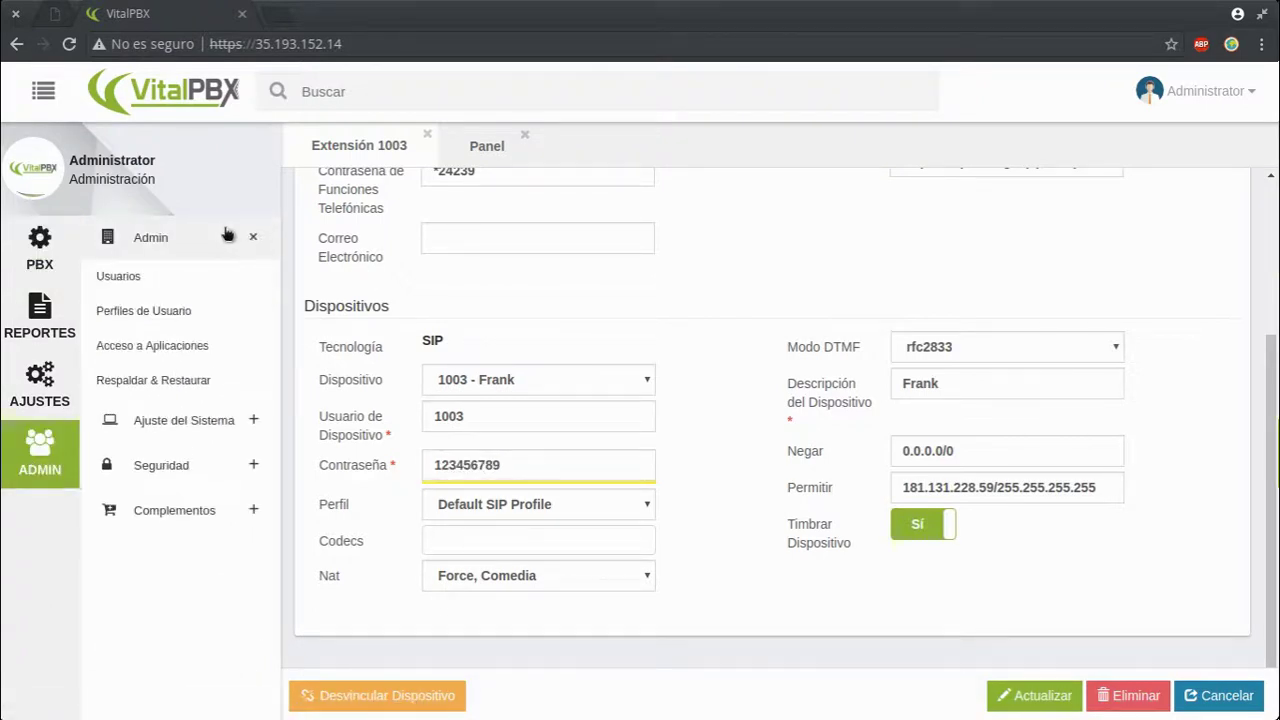
click(185, 421)
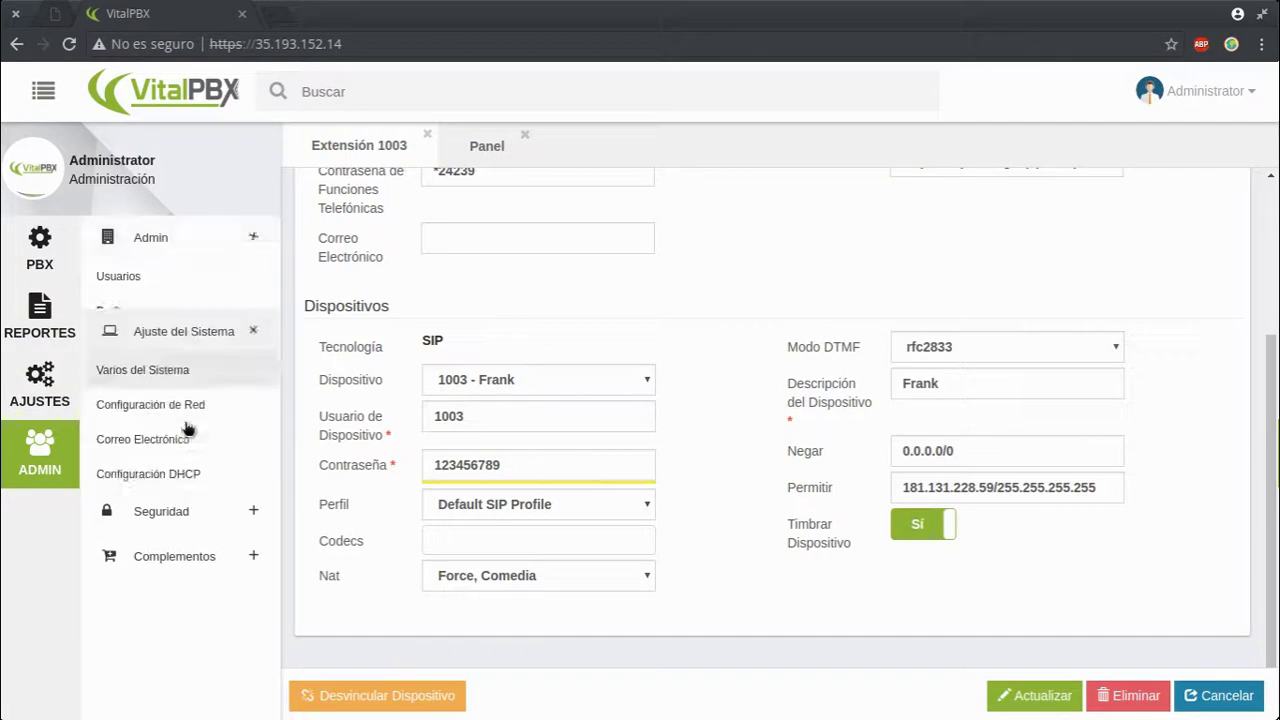
click(174, 530)
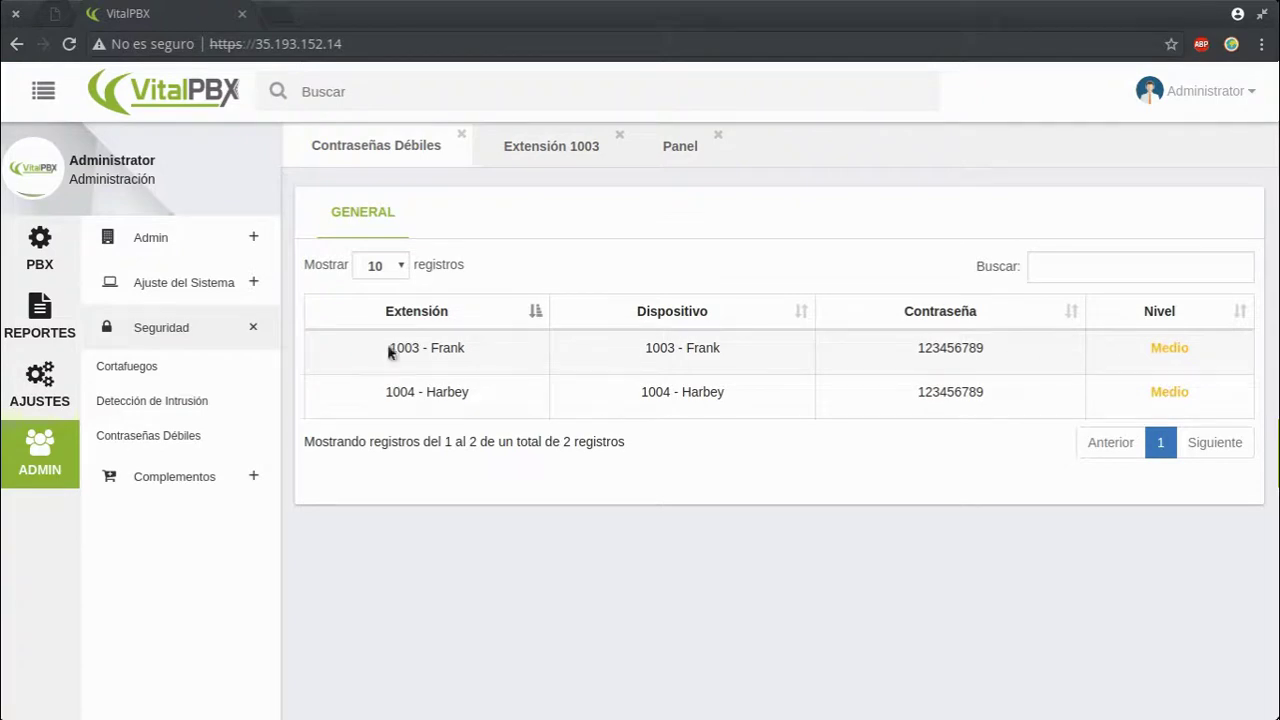
double_click(1159, 347)
click(937, 353)
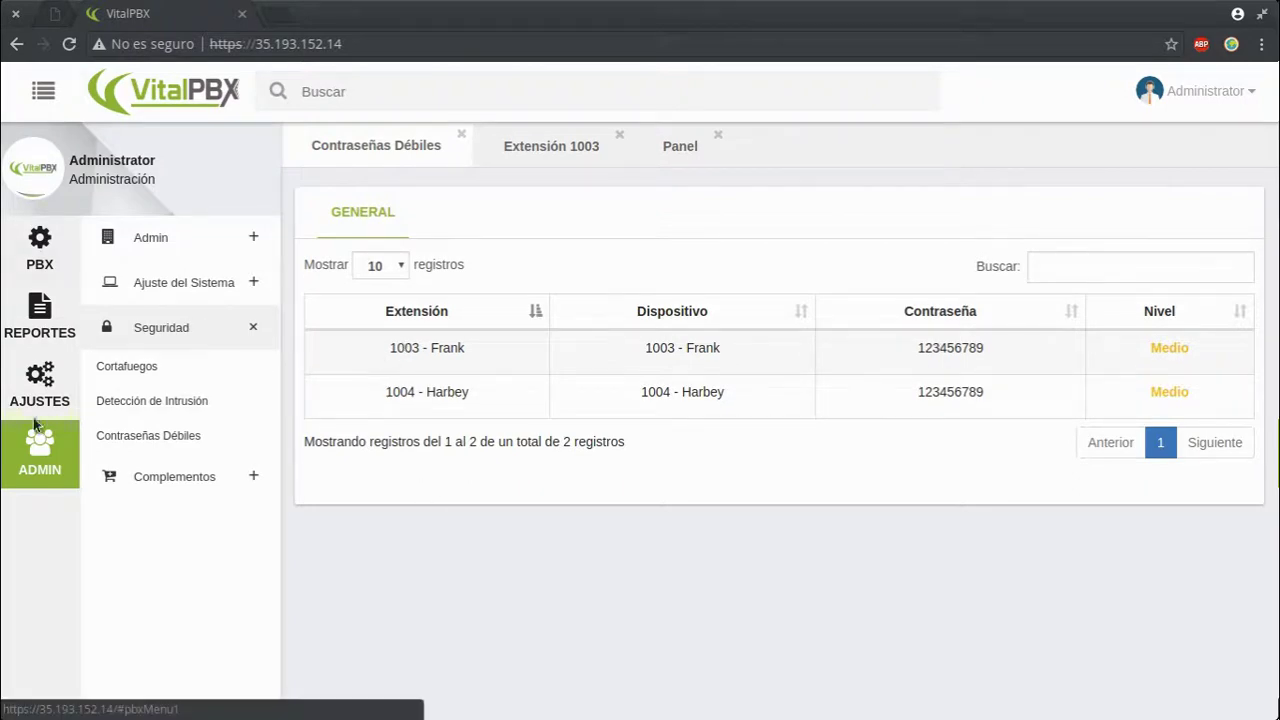
Step: Return to the extension 1003 record and review its device password and permitted IP address
click(40, 250)
click(690, 370)
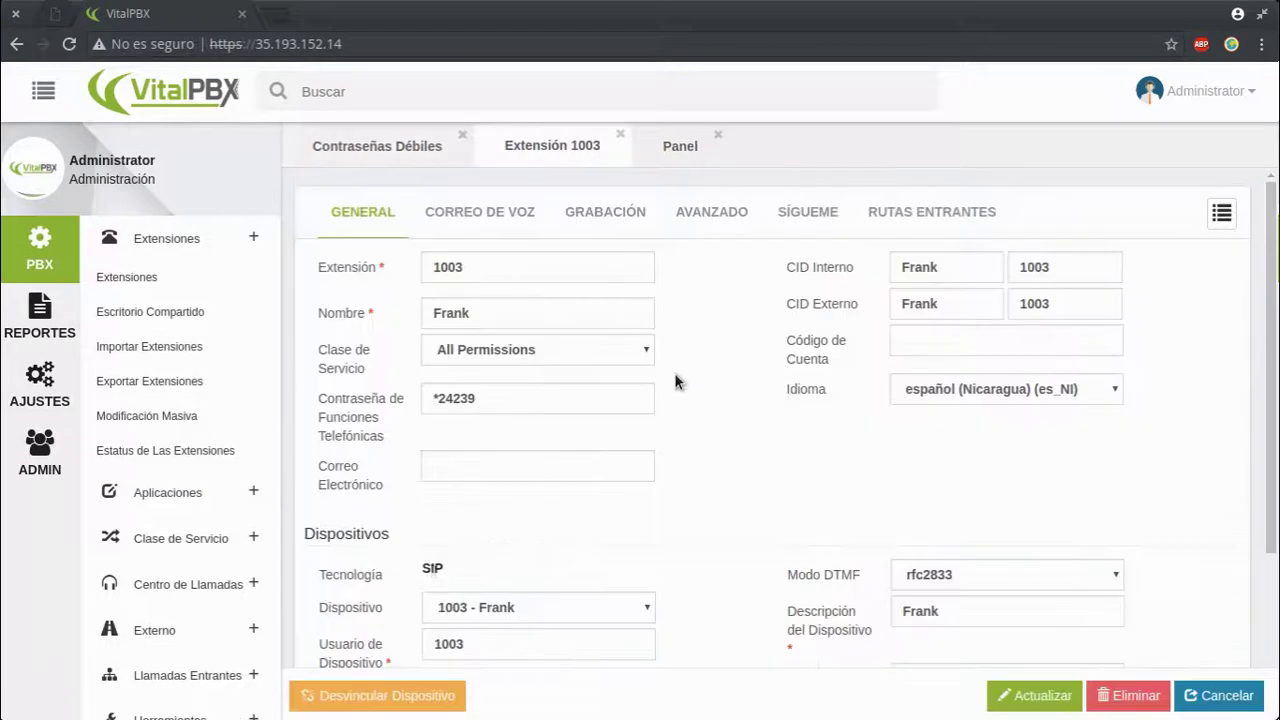
scroll(560, 605, down, 2)
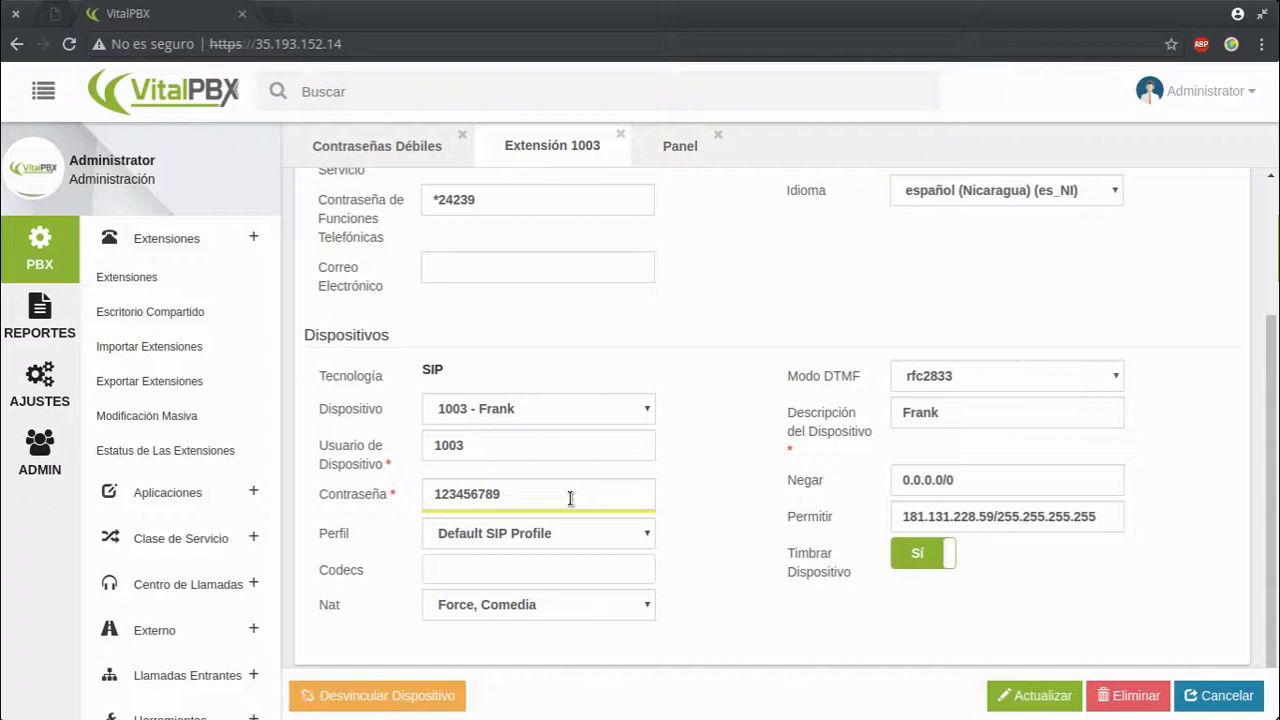
drag(570, 497, 417, 494)
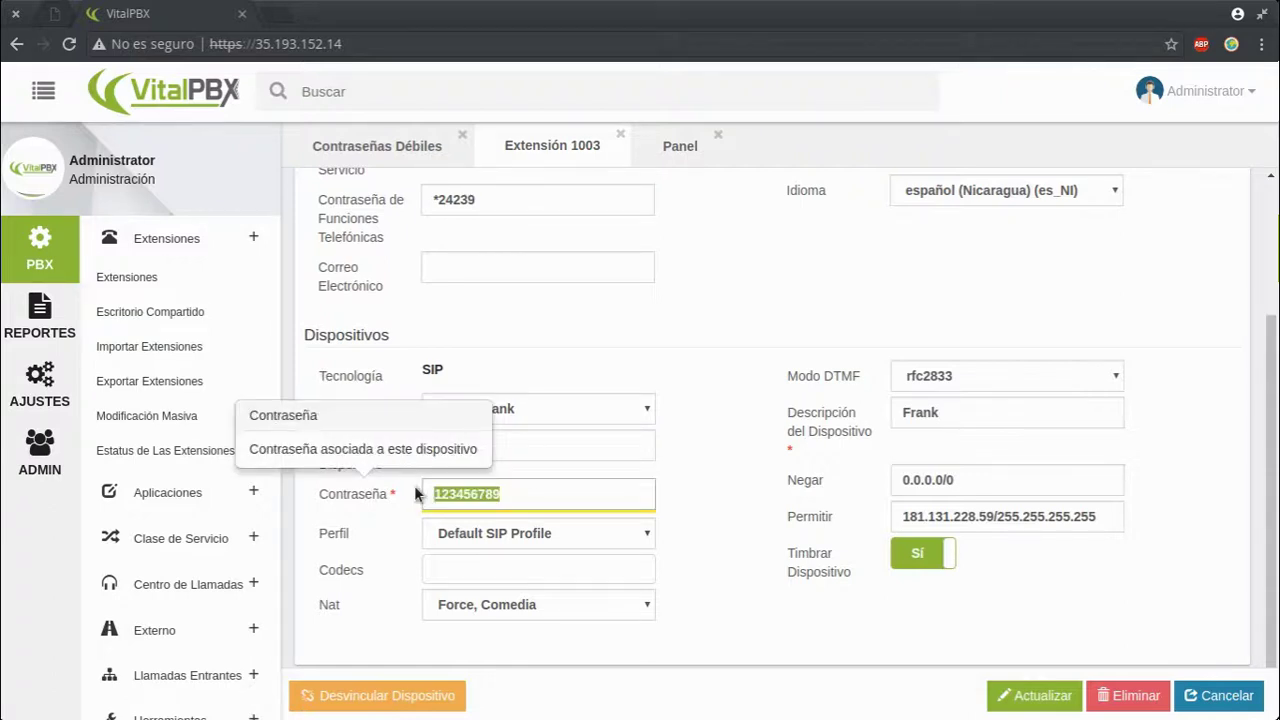
click(770, 430)
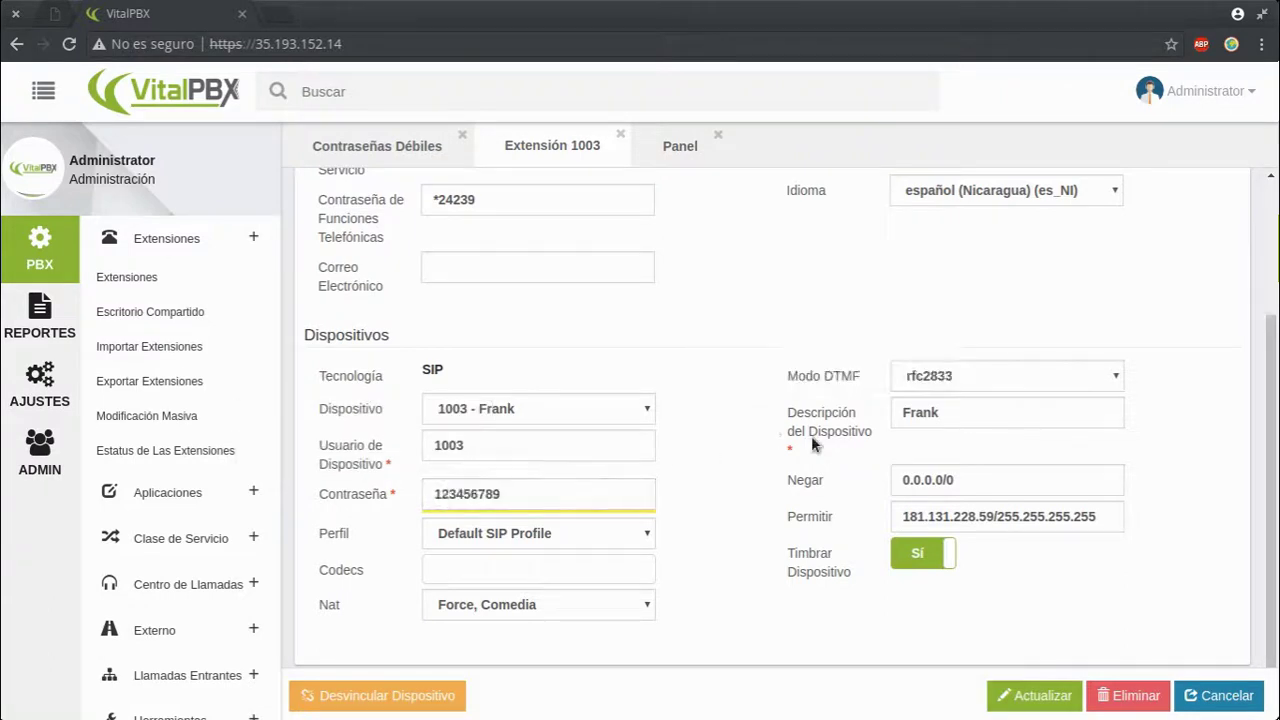
double_click(944, 516)
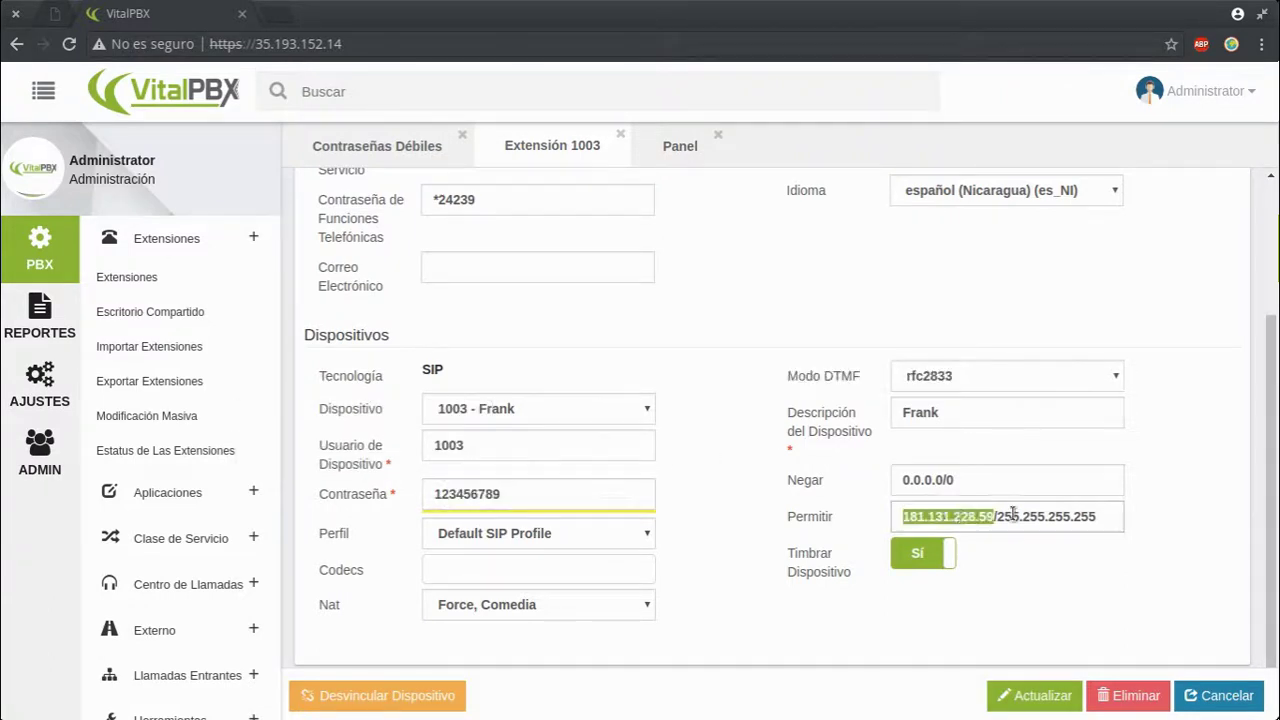
click(750, 558)
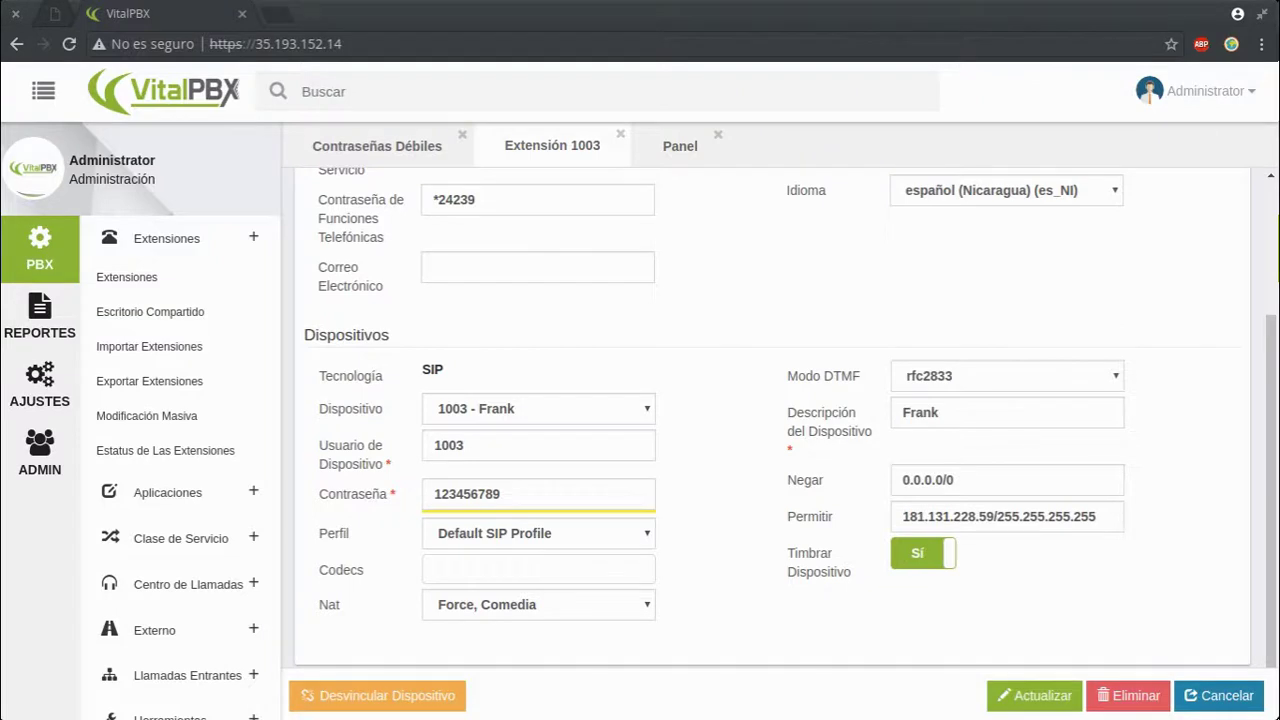
Step: Switch to Yate Client and disable the SIP account for extension 1003 in its account list
click(780, 189)
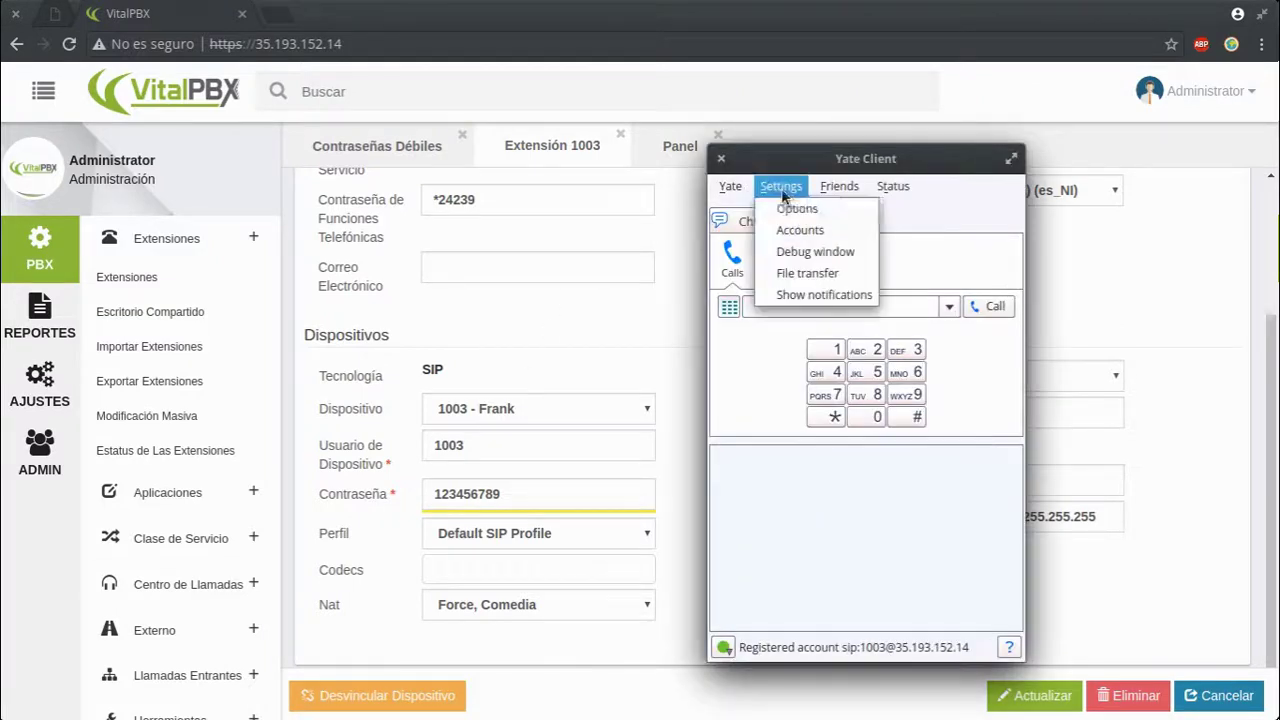
click(808, 229)
click(221, 179)
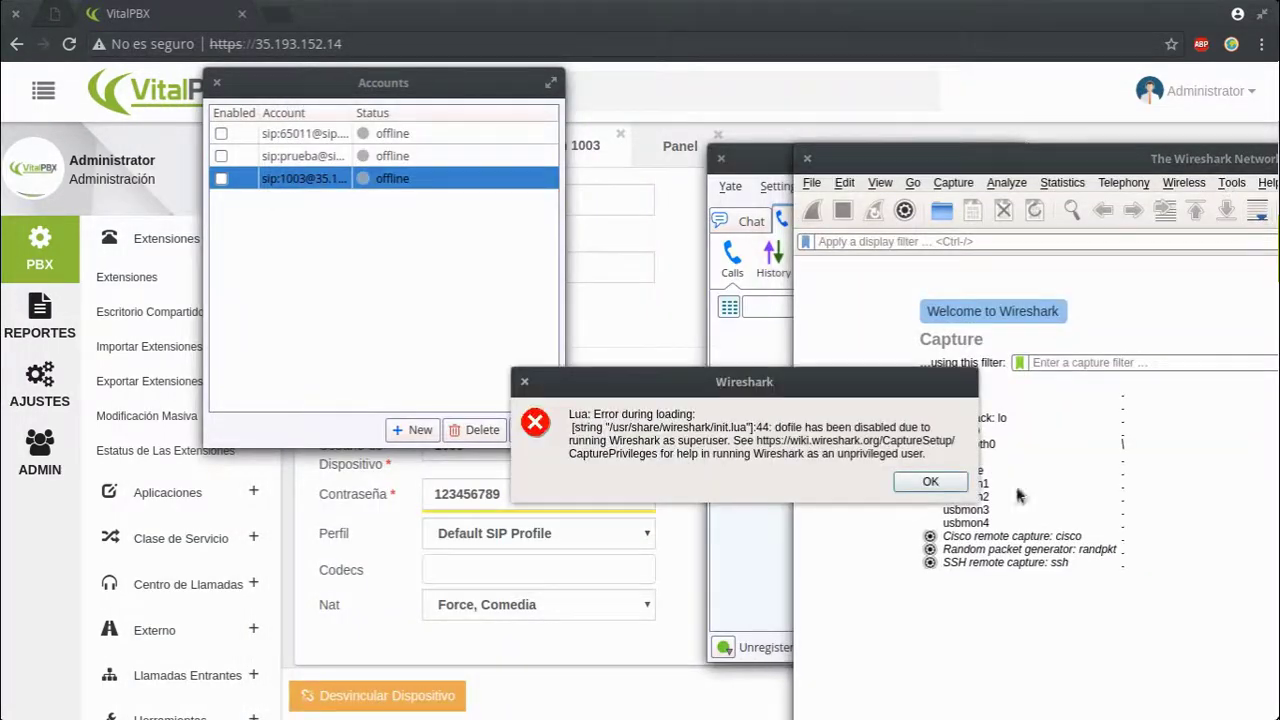
Step: Start a Wireshark capture on interface wlp2s0 and re-enable the extension 1003 account in Yate Client
click(955, 485)
drag(968, 166, 846, 67)
double_click(869, 304)
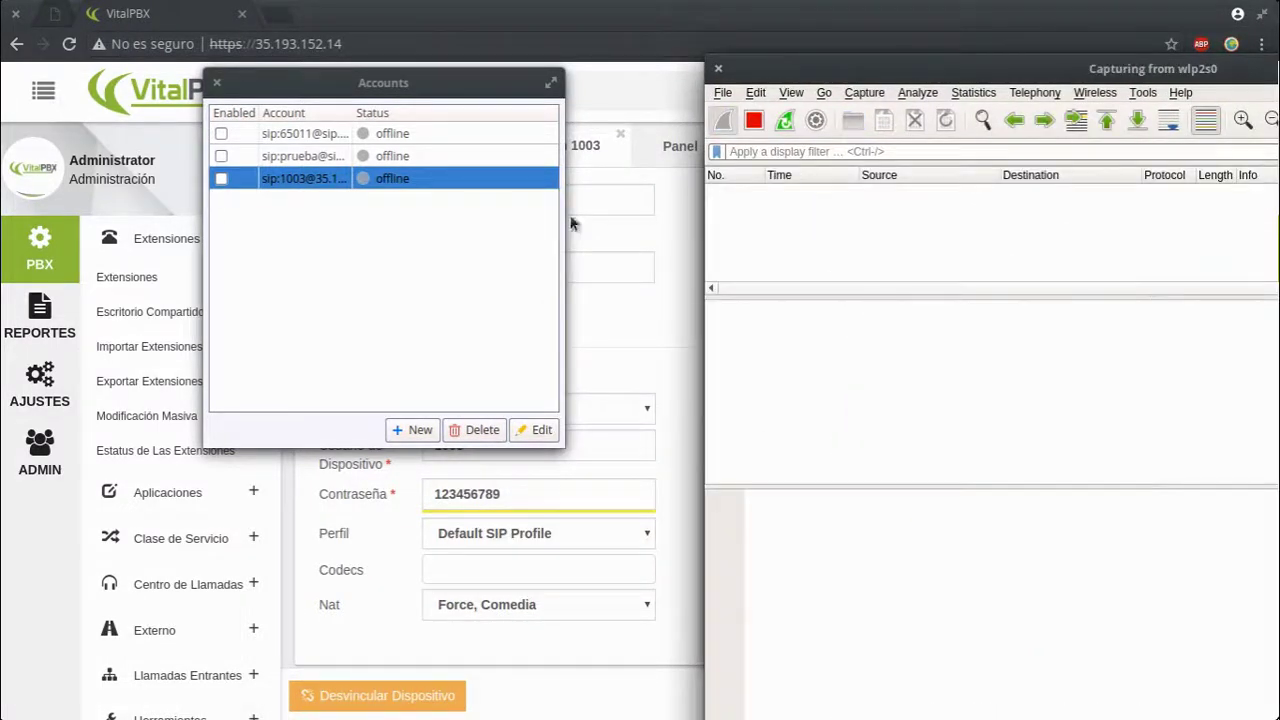
click(221, 178)
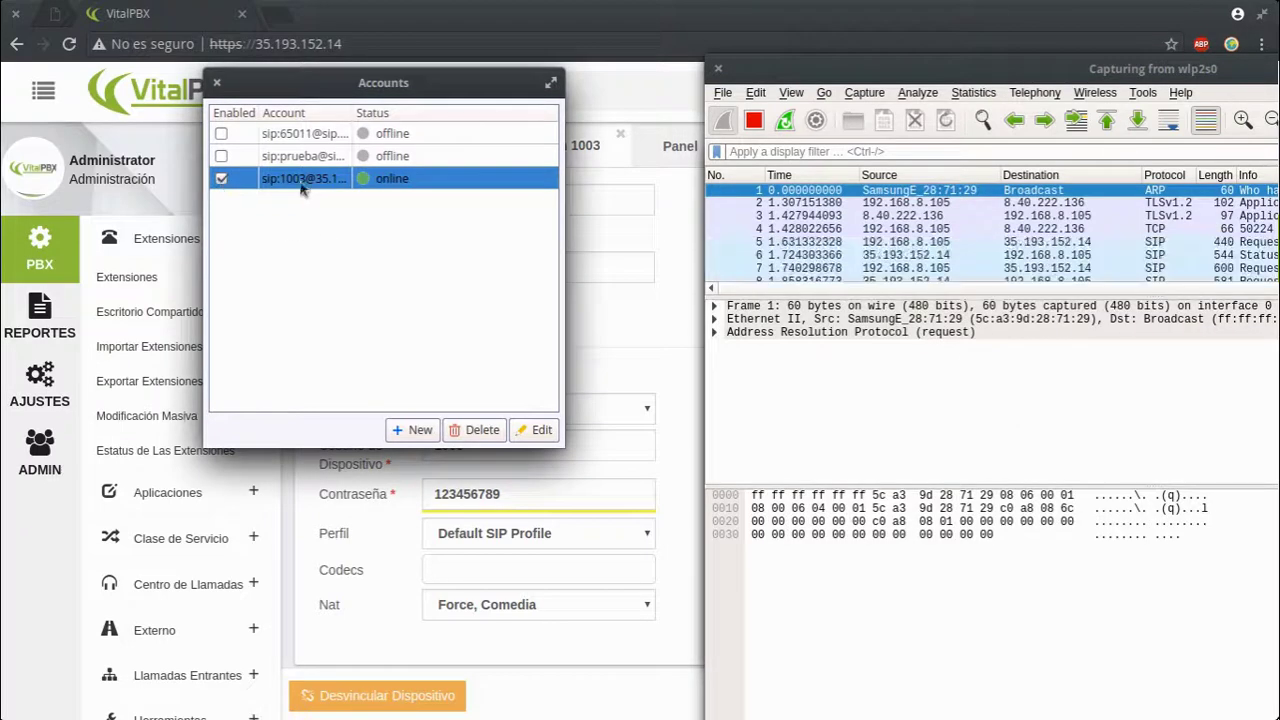
Step: Follow the UDP stream of the captured SIP packets and examine the registration messages exchanged with the PBX
click(1153, 245)
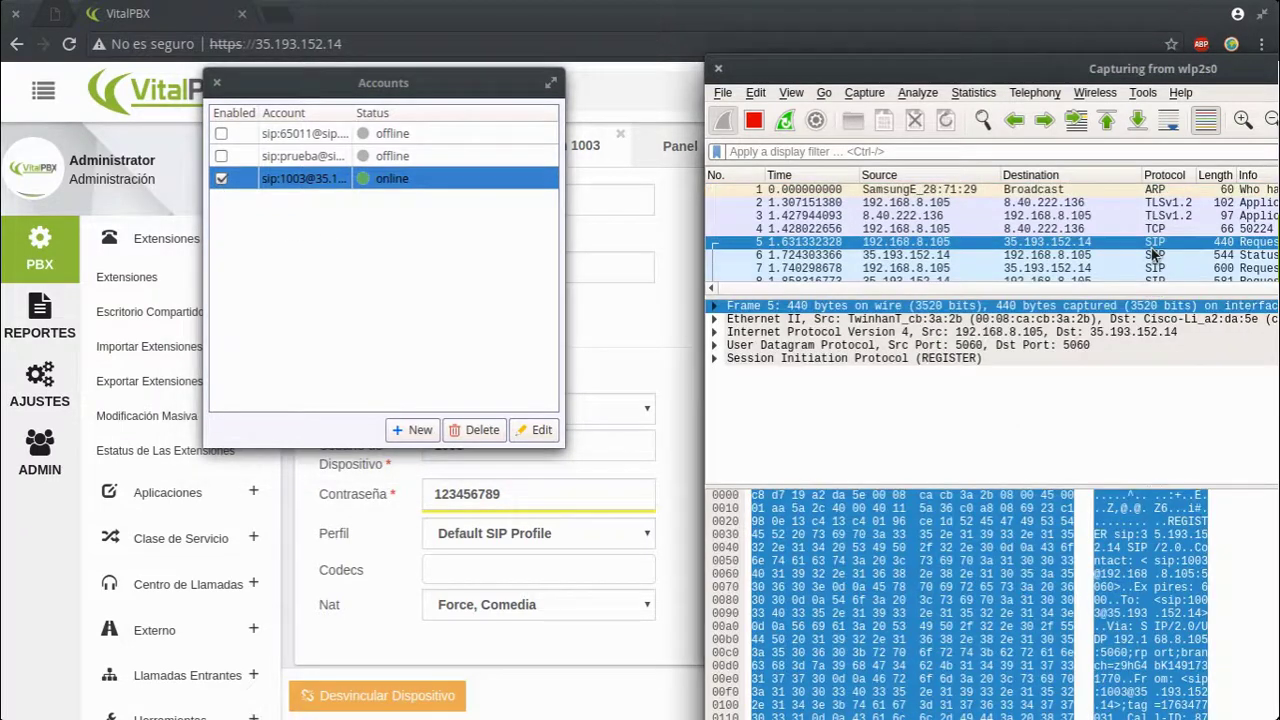
right_click(1070, 257)
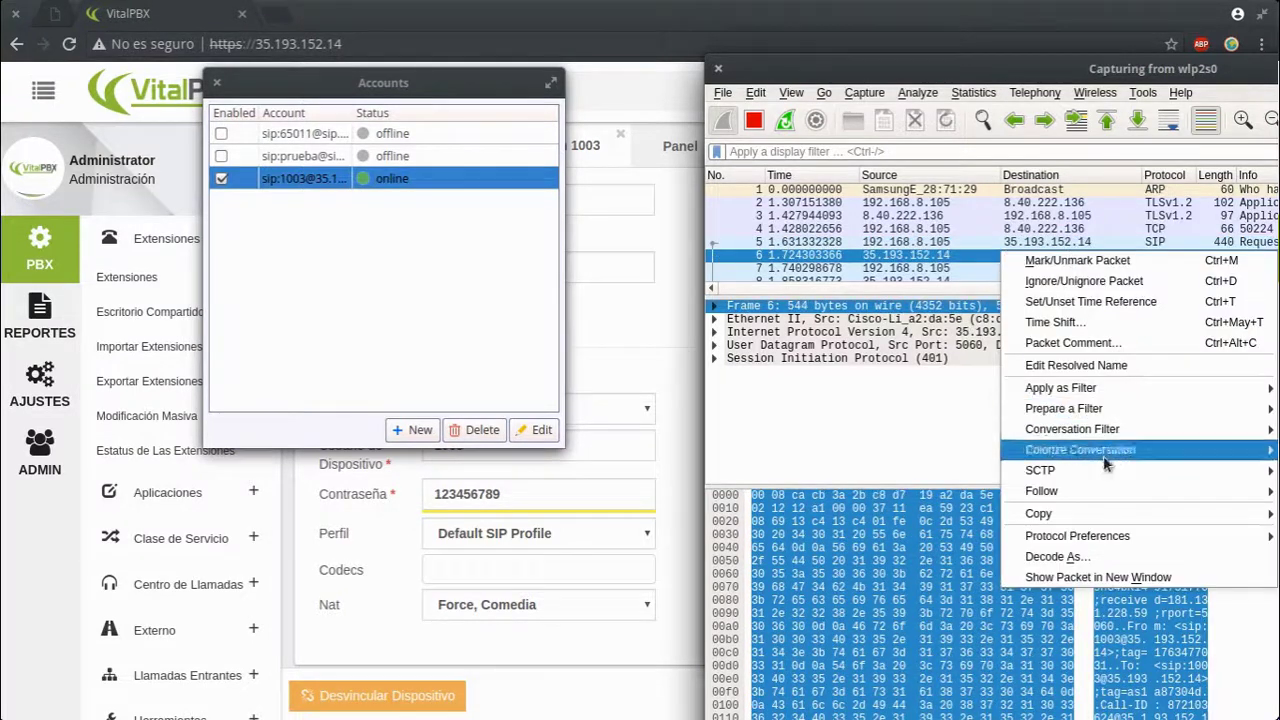
mouse_move(1086, 491)
click(930, 511)
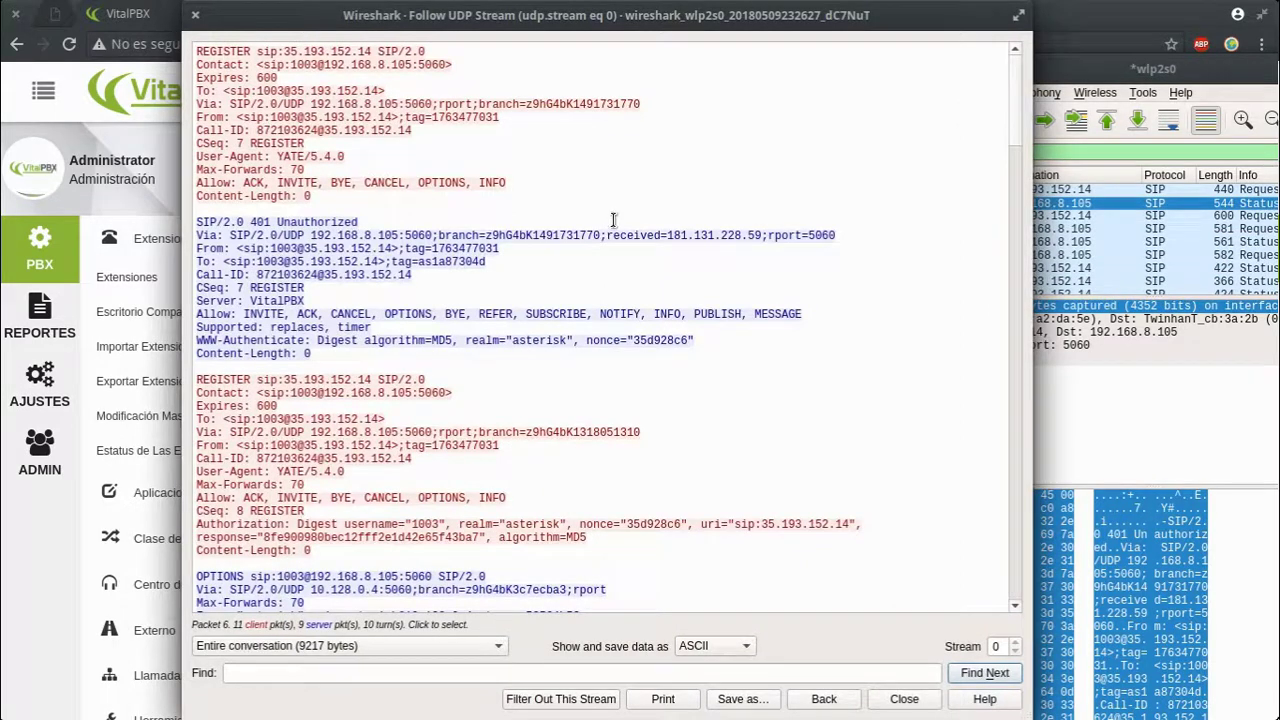
scroll(612, 228, down, 10)
scroll(665, 387, down, 15)
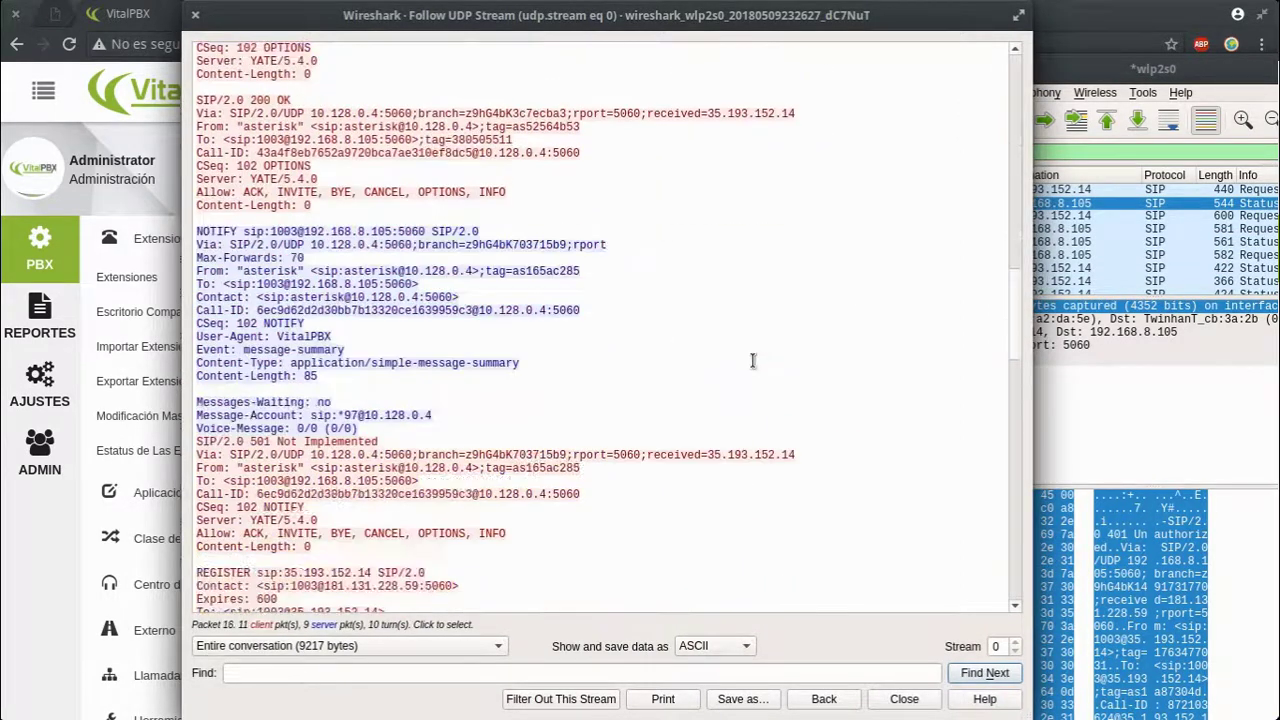
scroll(753, 372, down, 10)
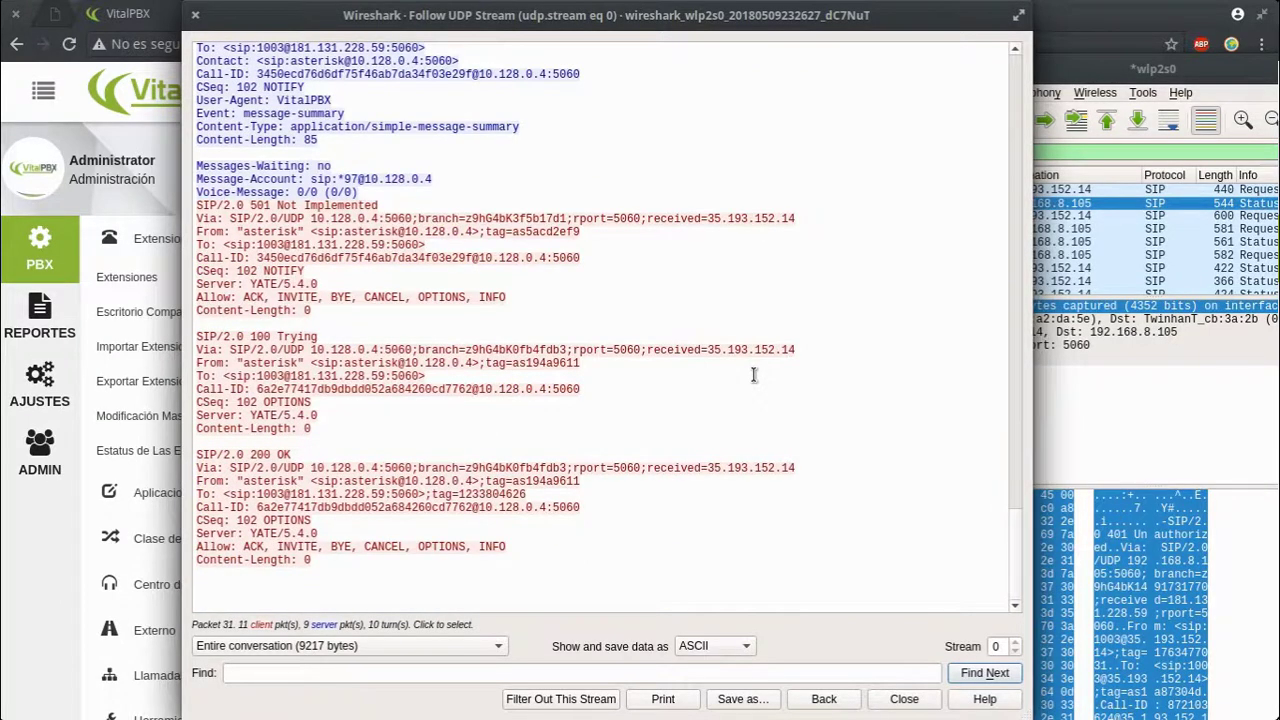
scroll(754, 375, up, 15)
scroll(579, 272, up, 15)
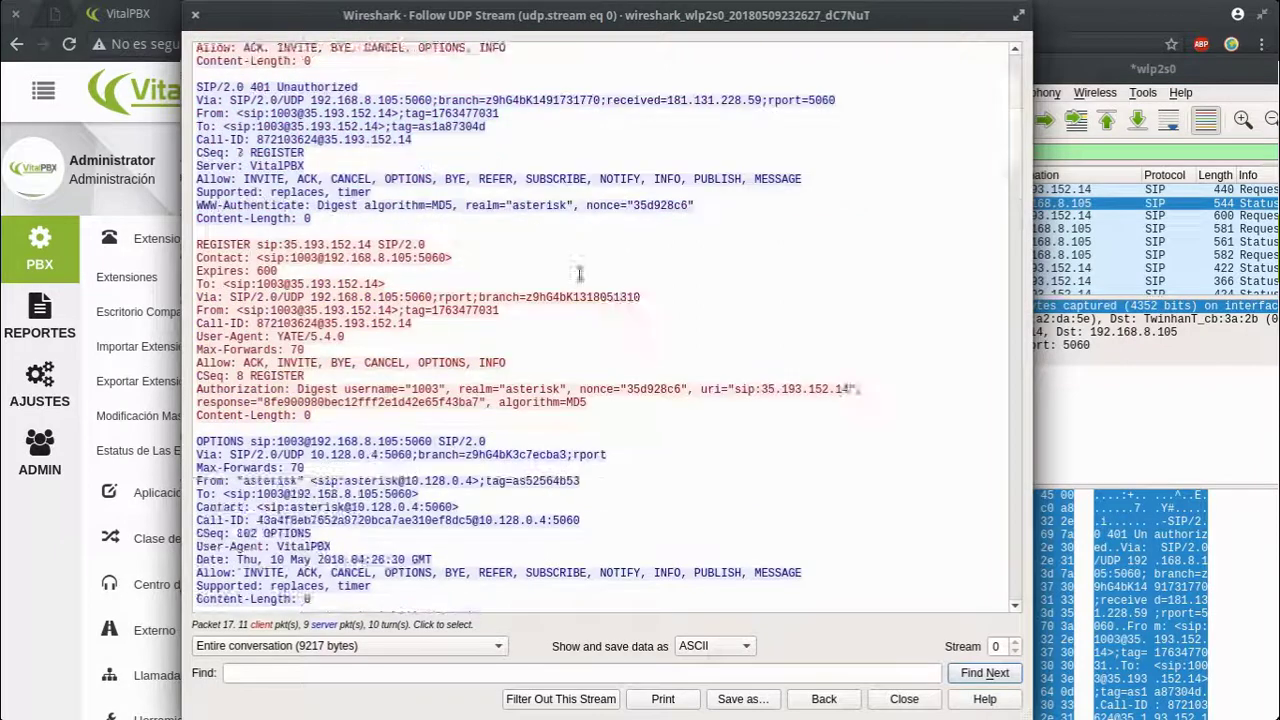
scroll(579, 272, up, 3)
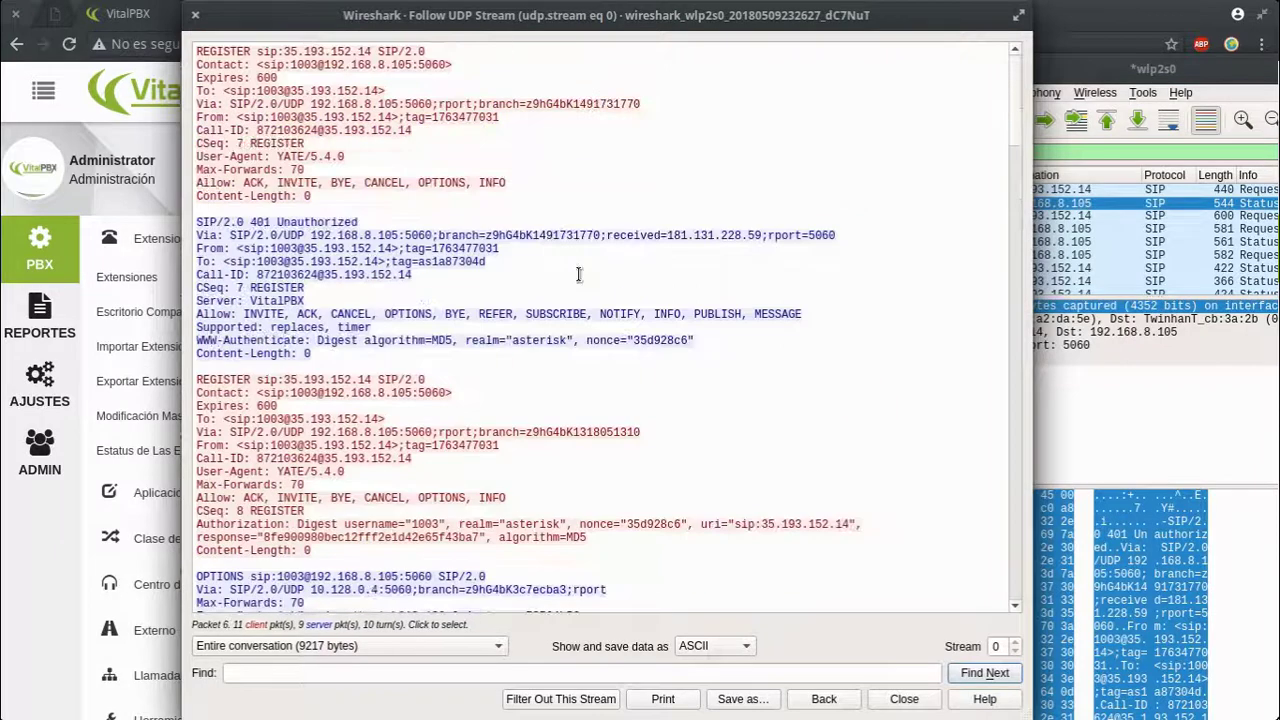
click(198, 17)
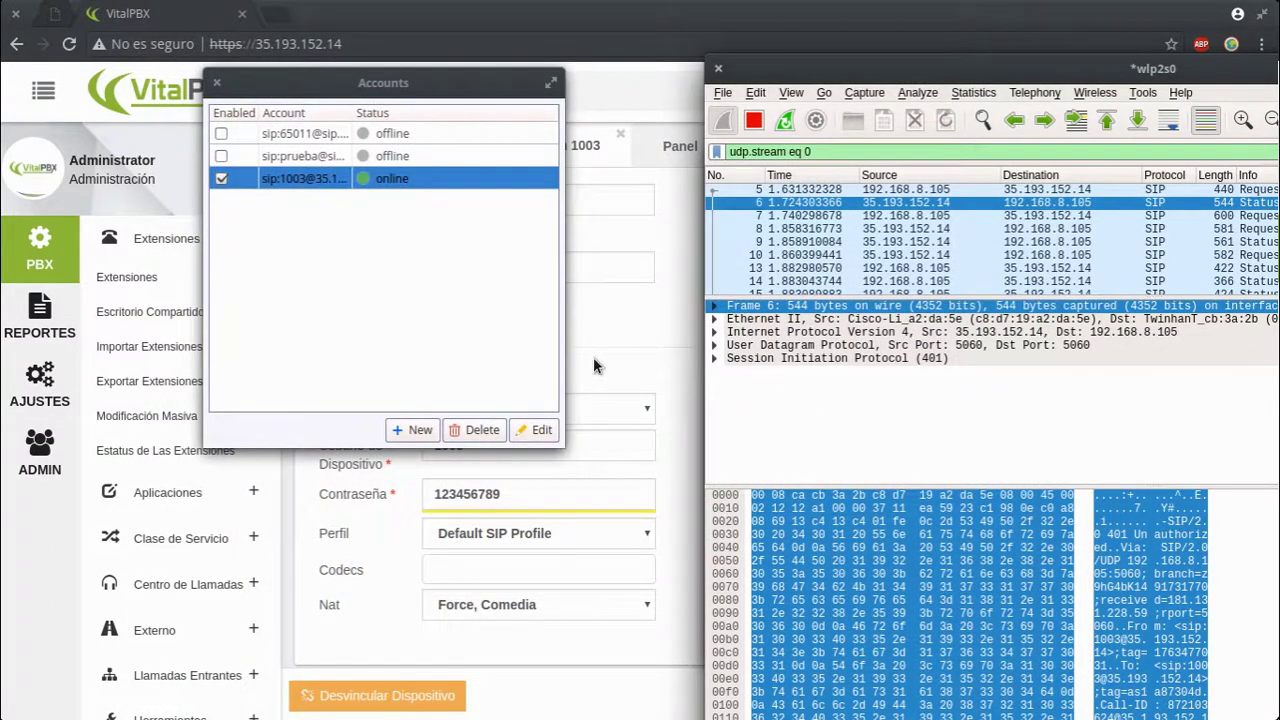
Step: Stop the packet capture and clear the Yate and Wireshark windows away to return to the VitalPBX extension page
click(754, 120)
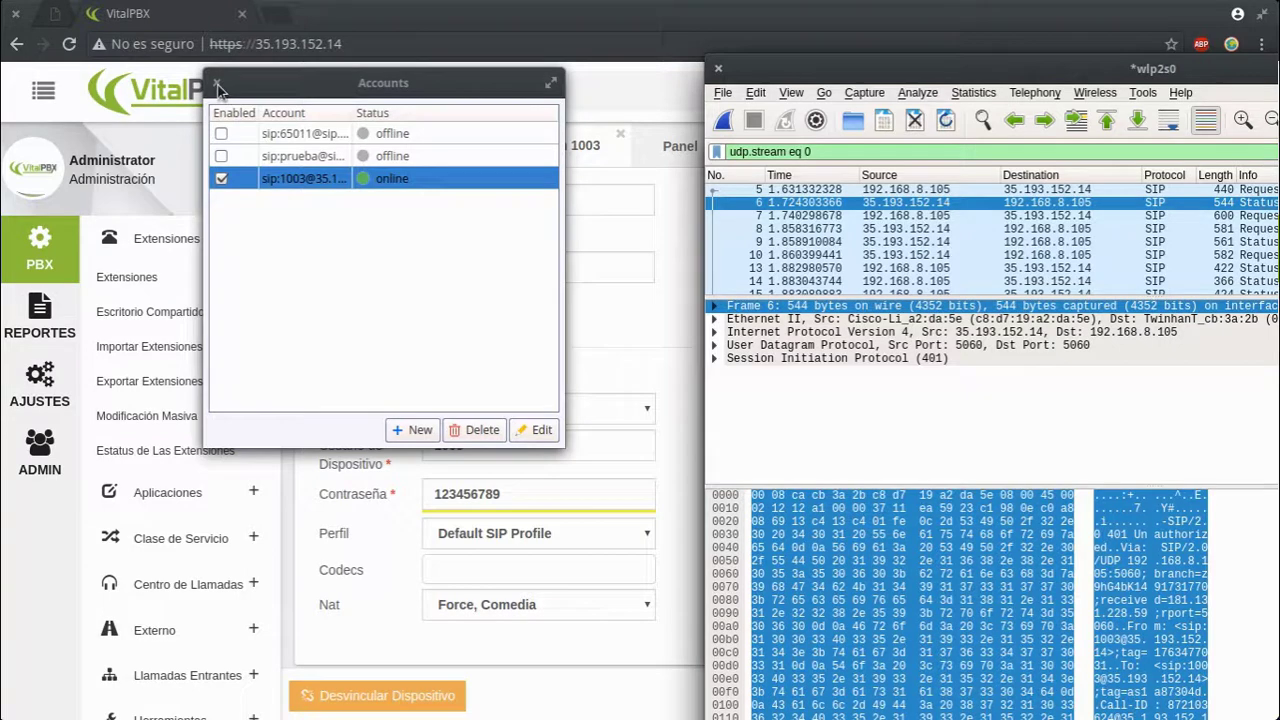
click(218, 85)
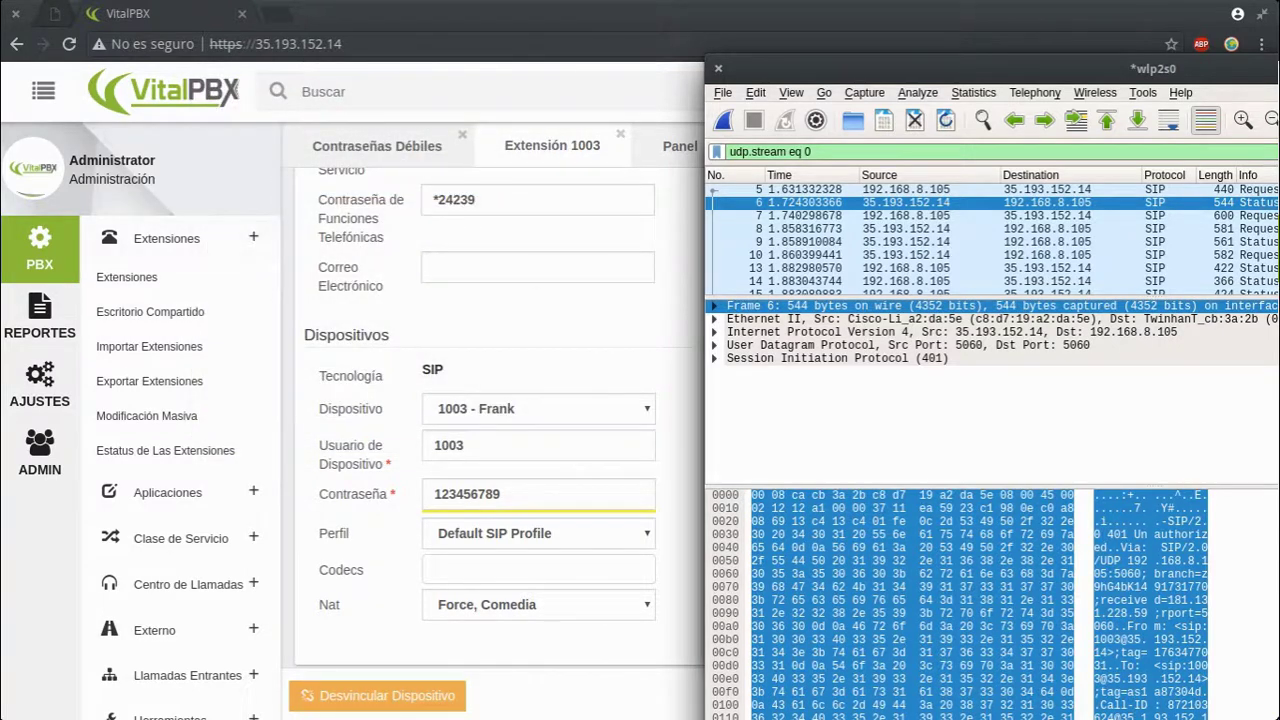
drag(776, 80, 30, 60)
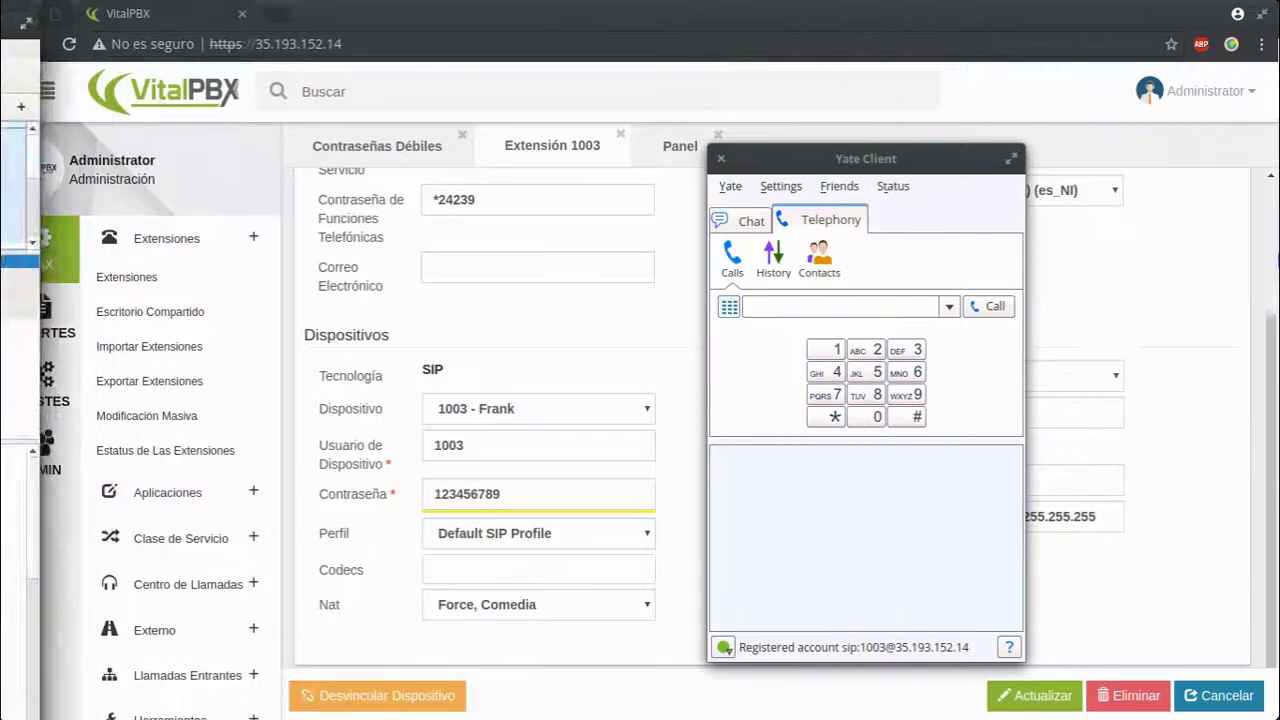
click(1125, 280)
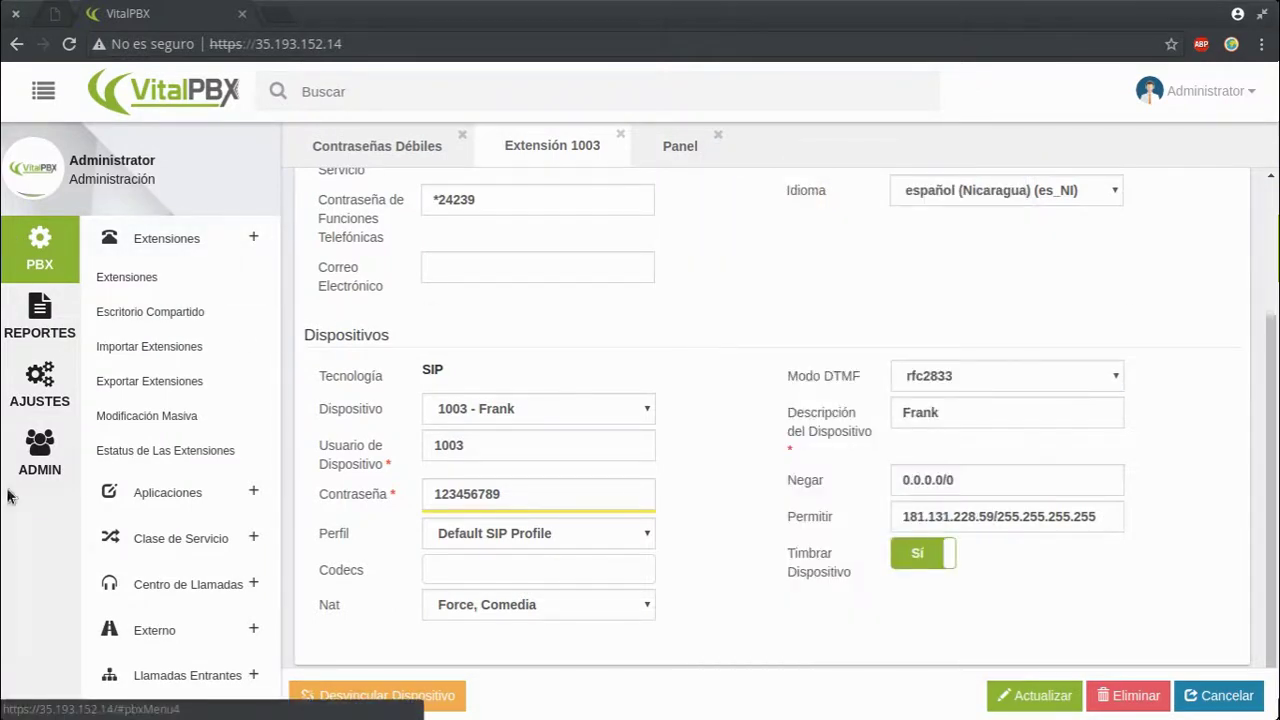
Step: Open the form for a new profile in the technology settings
click(39, 448)
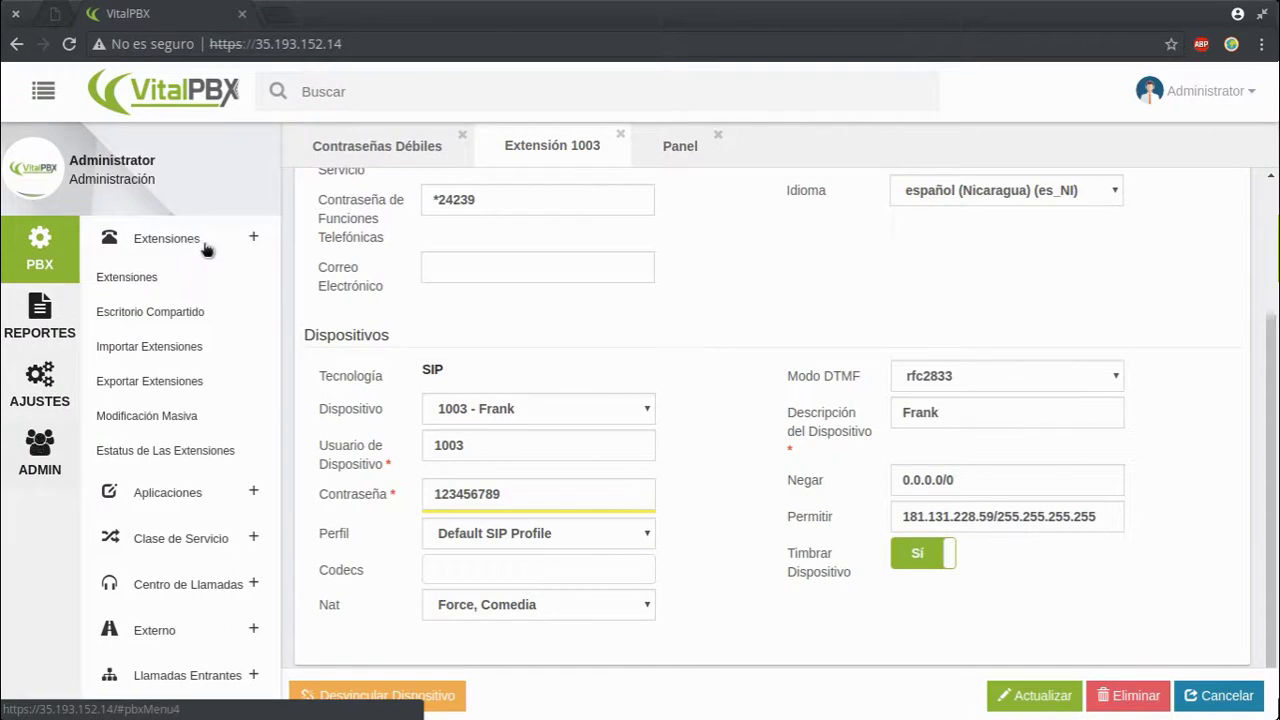
click(30, 392)
click(264, 244)
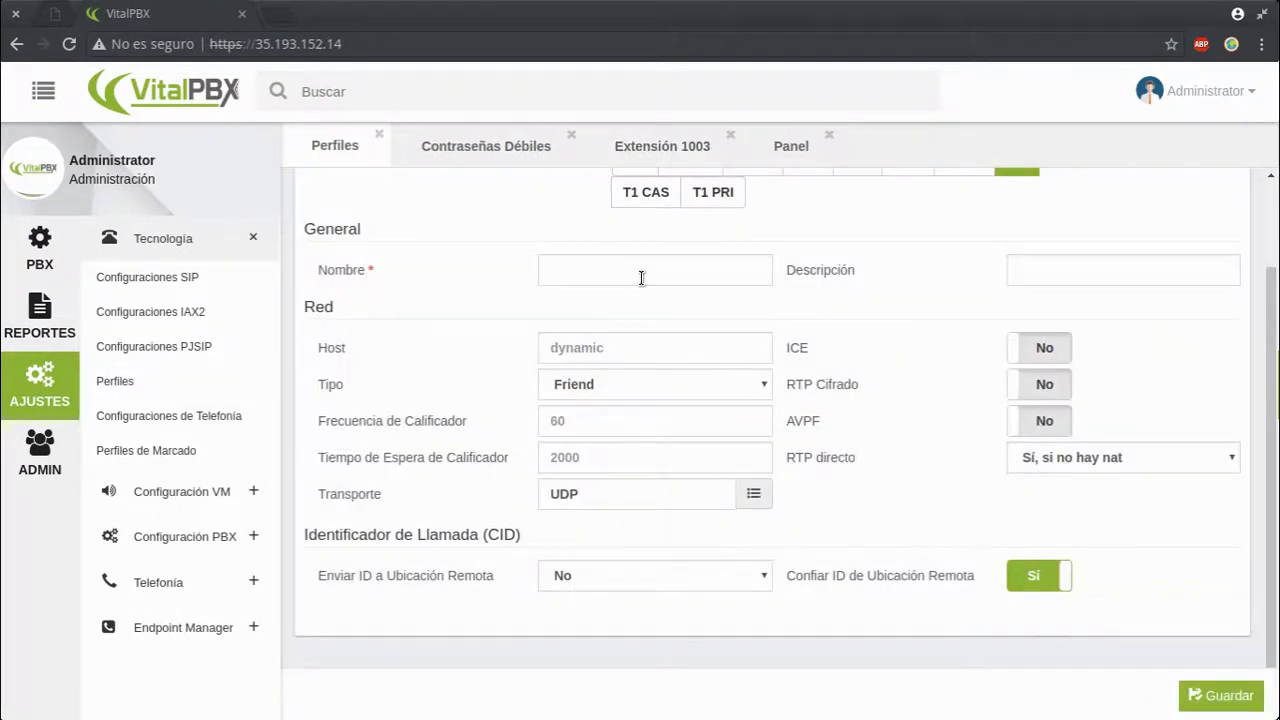
Step: Name and describe the new SIP profile as Cifrado and replace its UDP transport with TLS
click(641, 278)
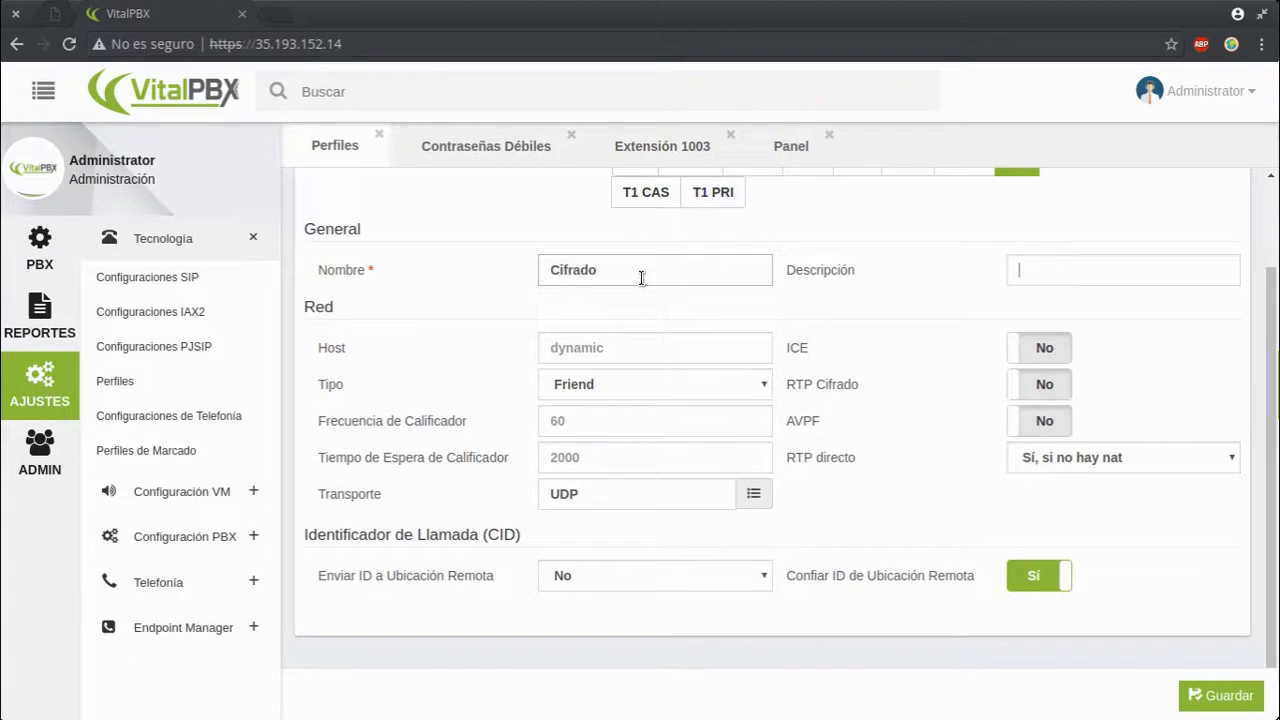
text(Cifrado)
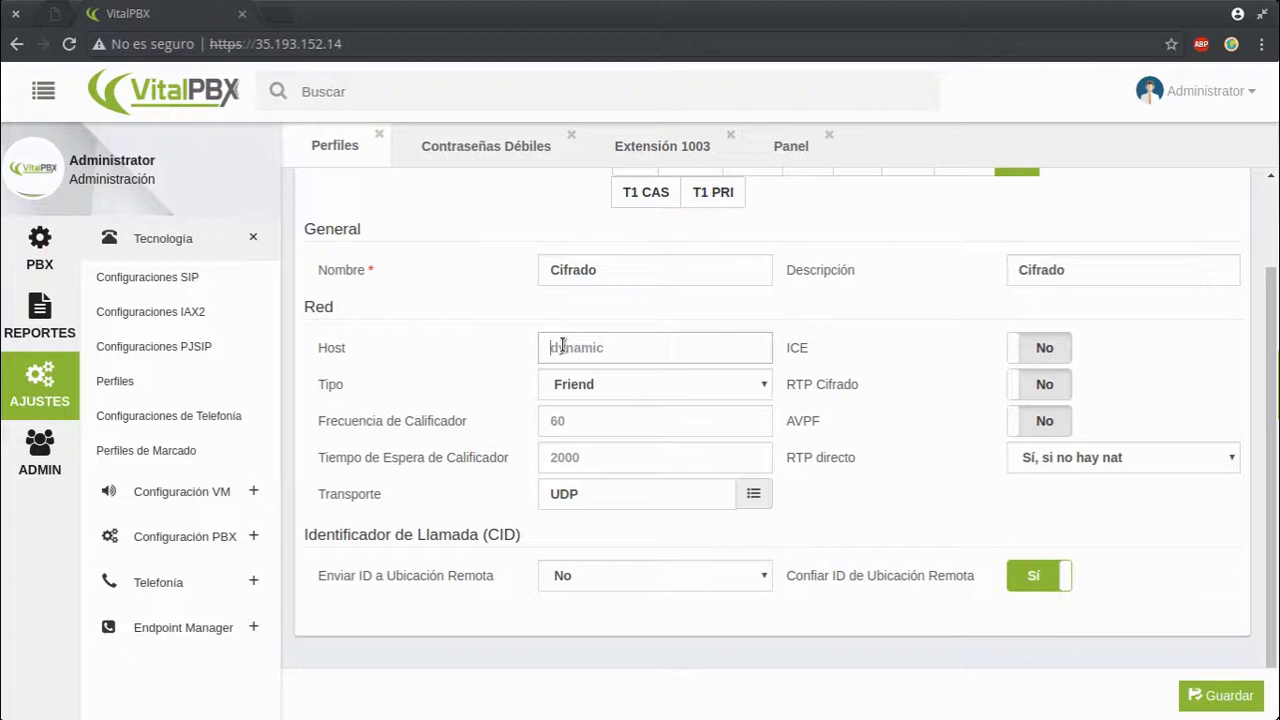
click(756, 493)
click(892, 197)
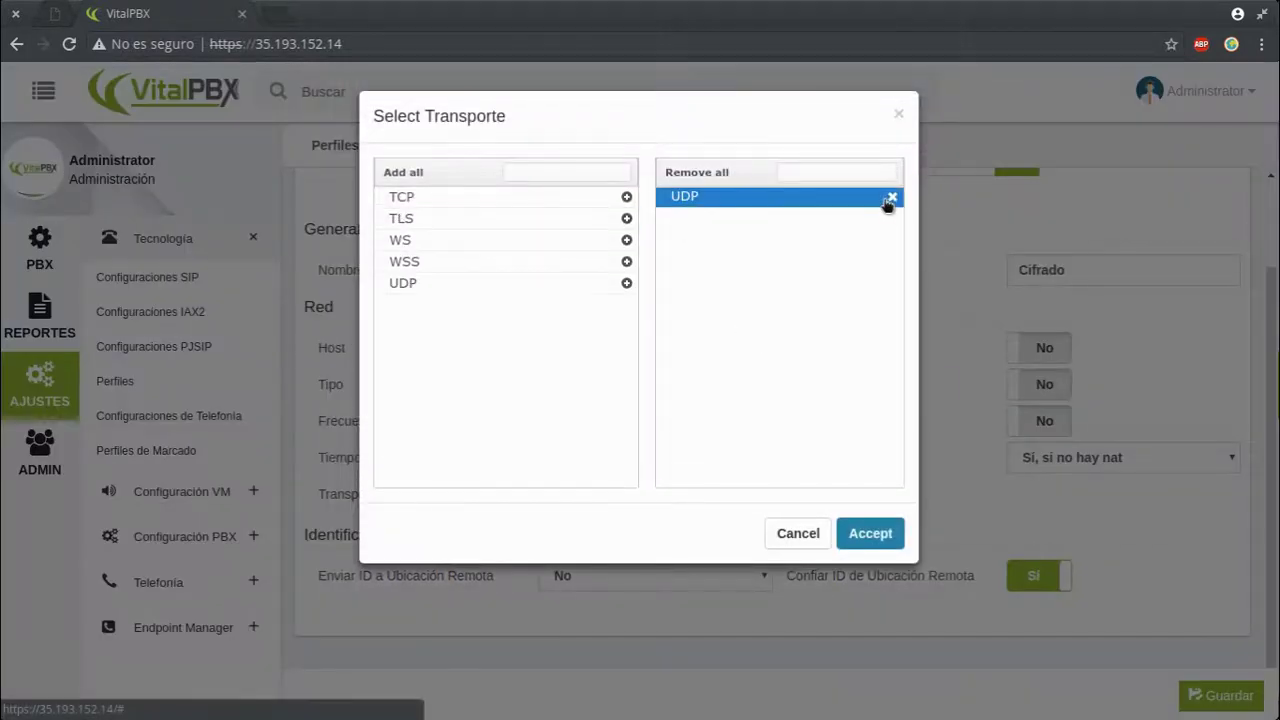
click(624, 217)
click(868, 533)
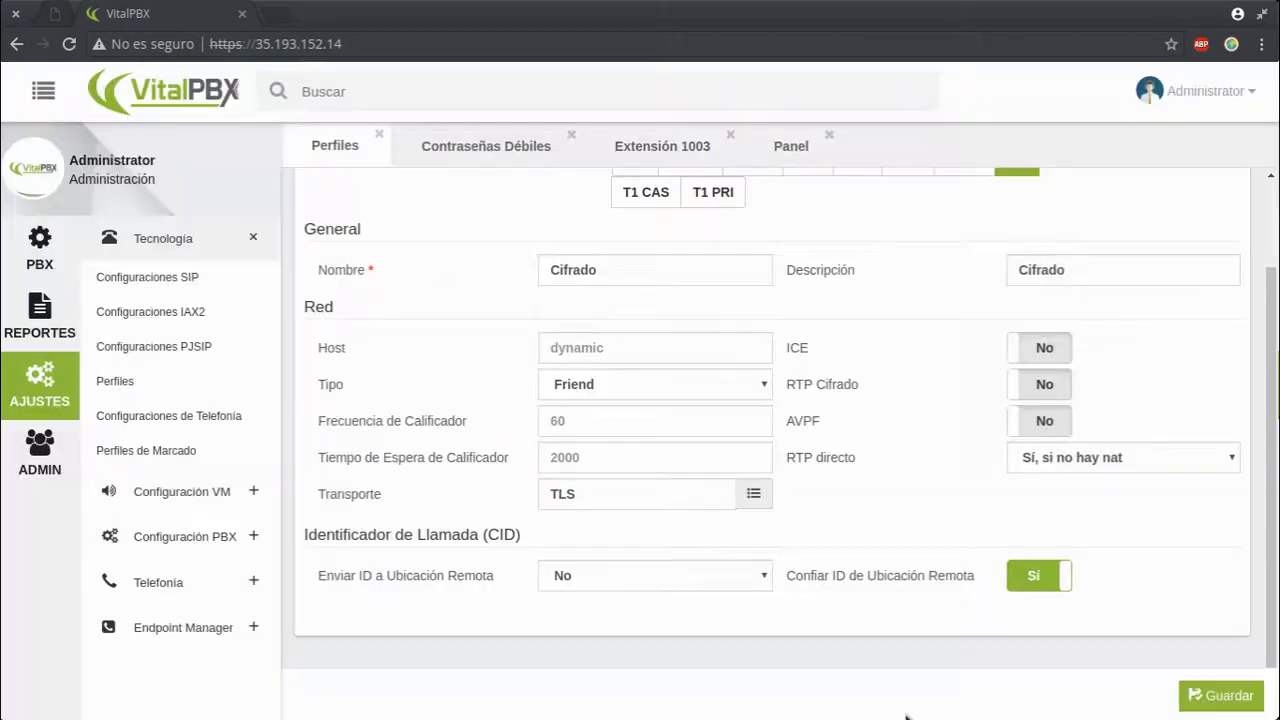
Step: Enable encrypted RTP for the Cifrado profile, then save it and apply the pending changes
click(1046, 385)
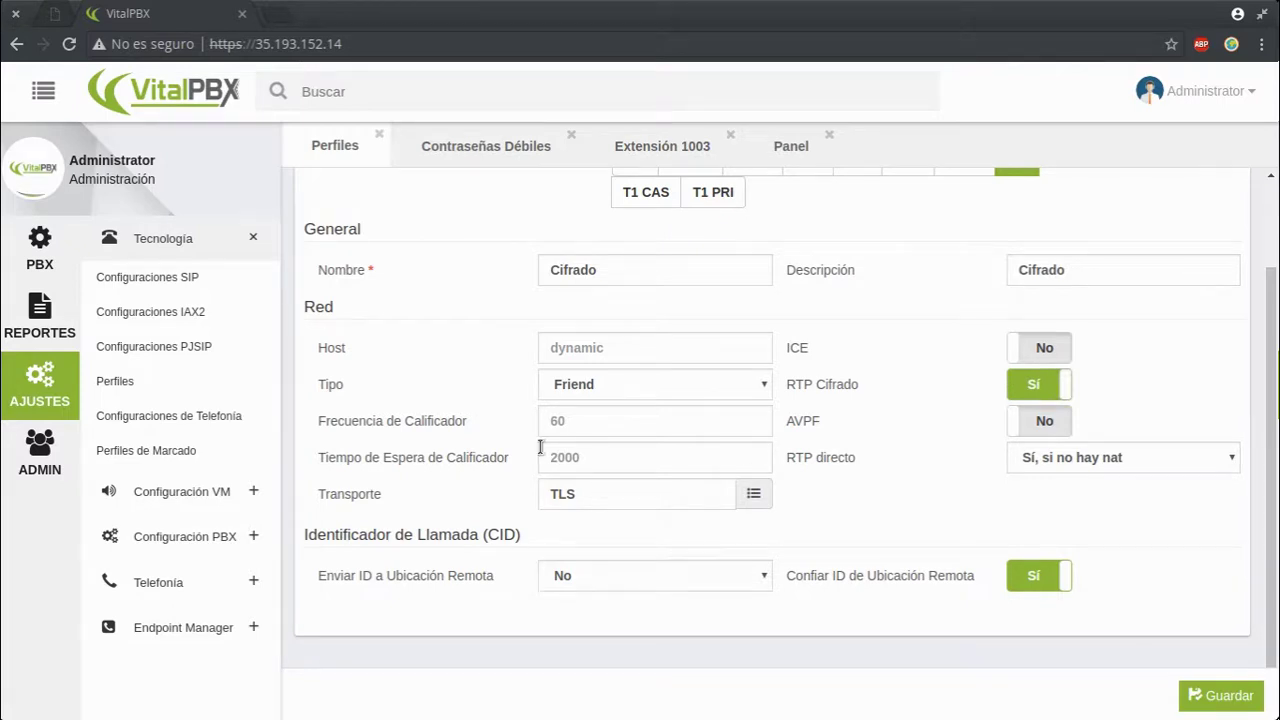
scroll(826, 423, up, 1)
click(455, 211)
click(333, 220)
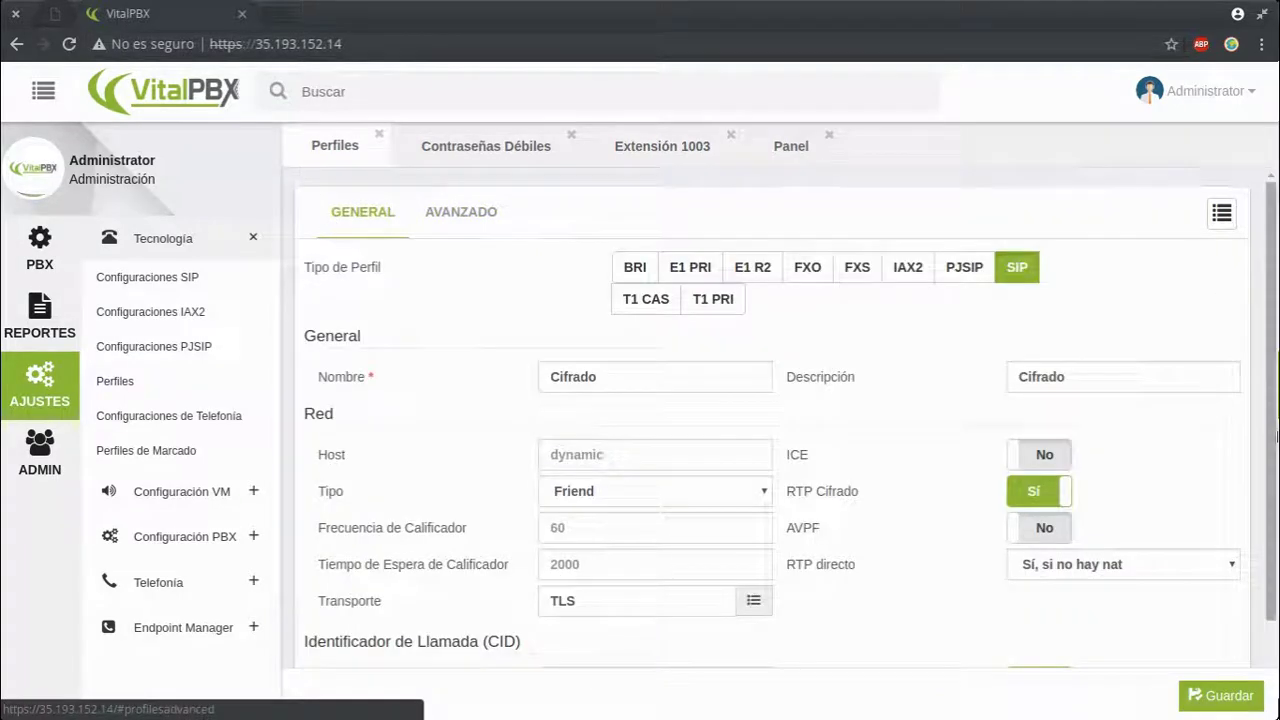
scroll(925, 460, down, 1)
click(1210, 696)
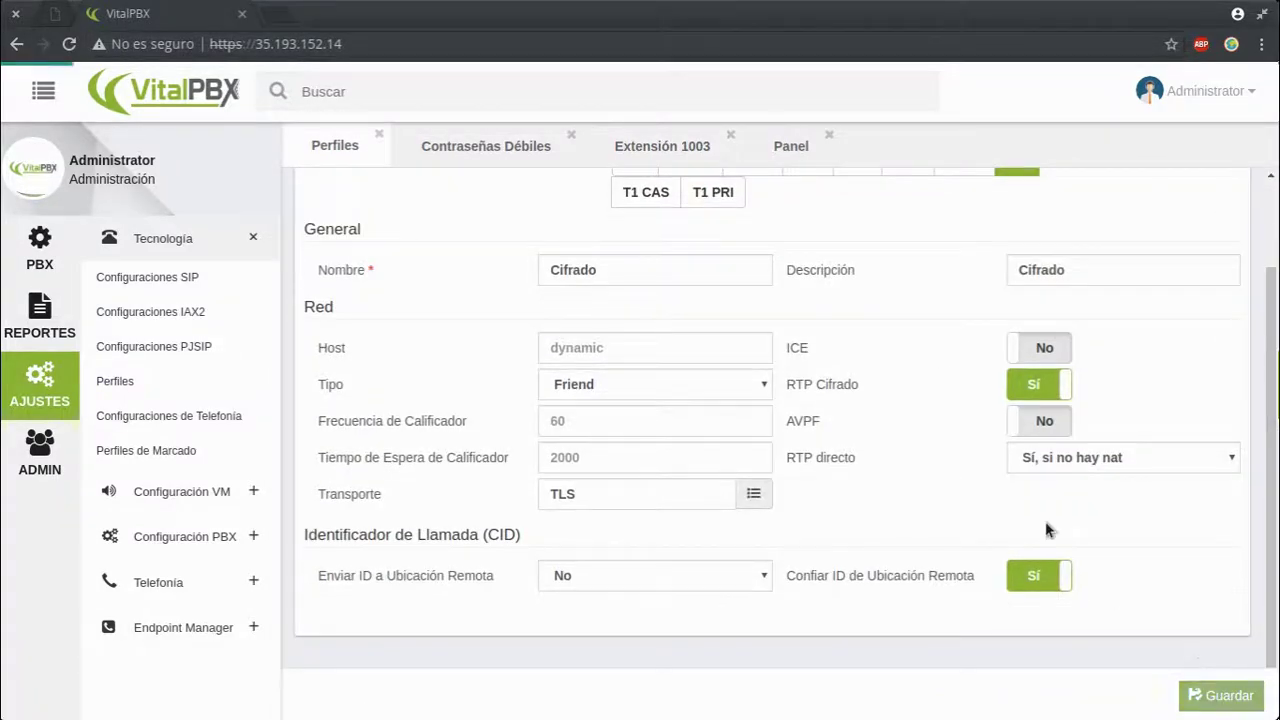
click(1108, 93)
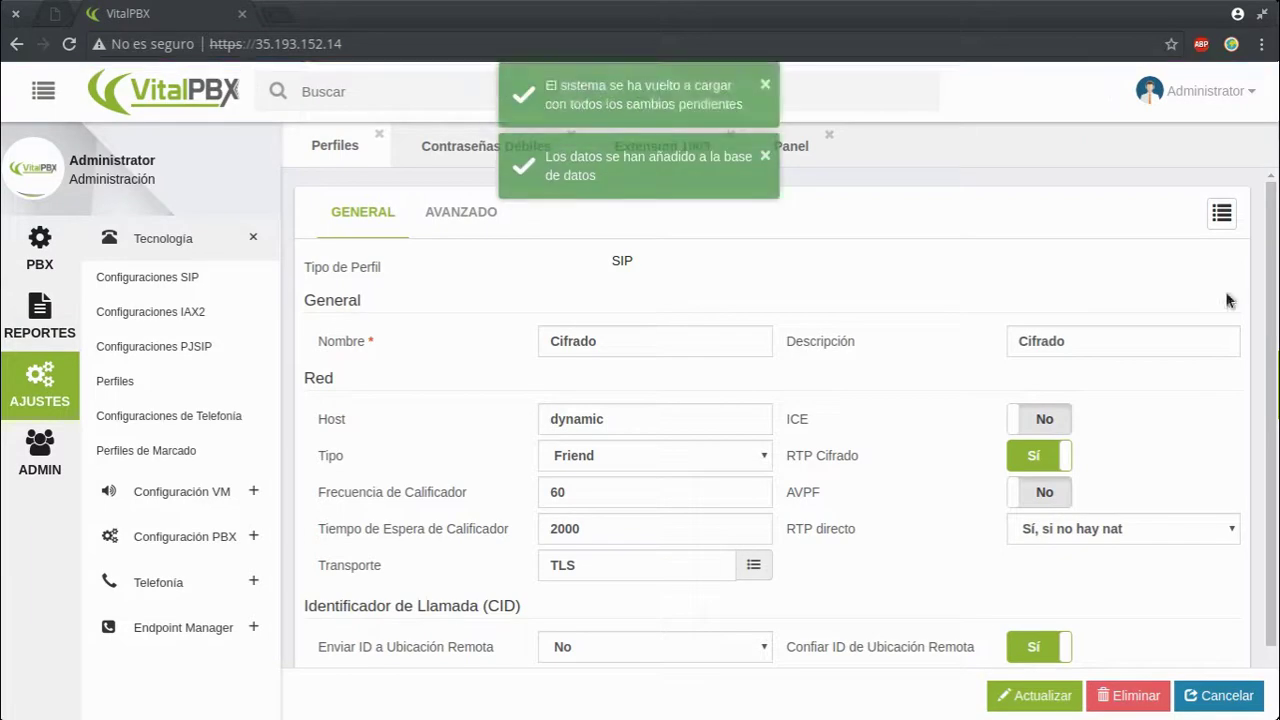
Step: Disable TCP in the network options of the general SIP settings
click(185, 536)
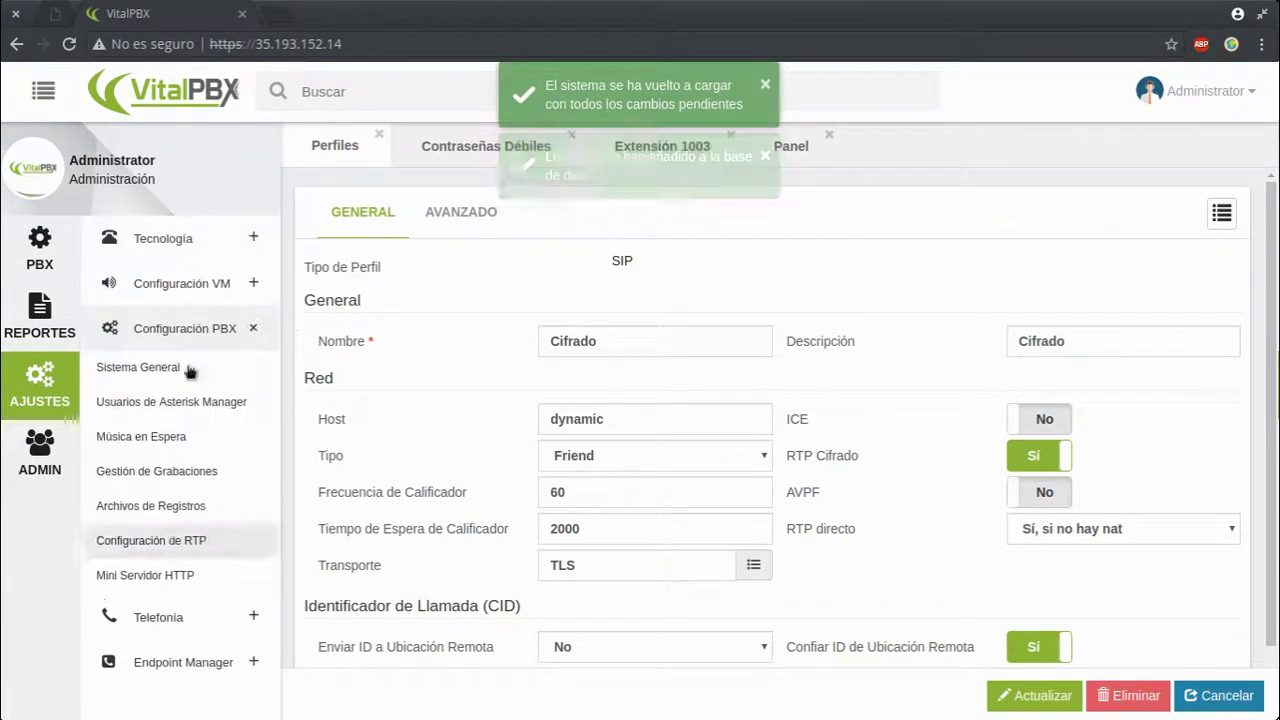
click(170, 238)
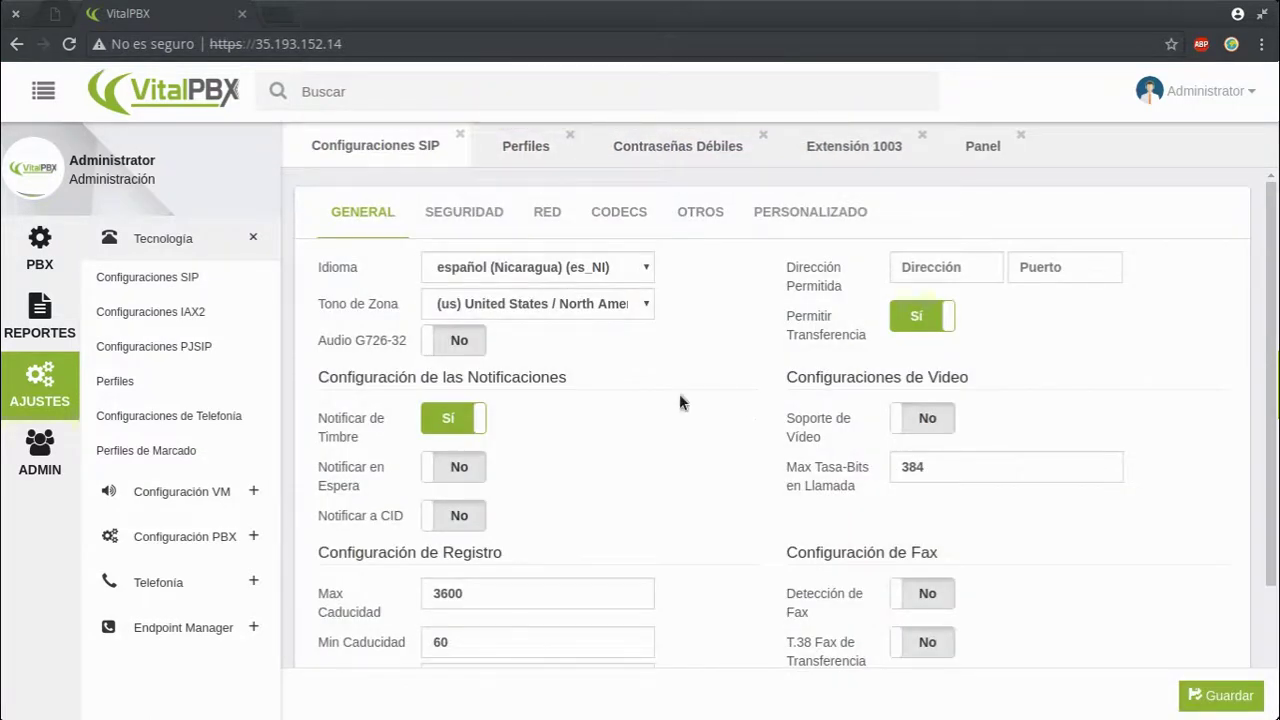
click(490, 210)
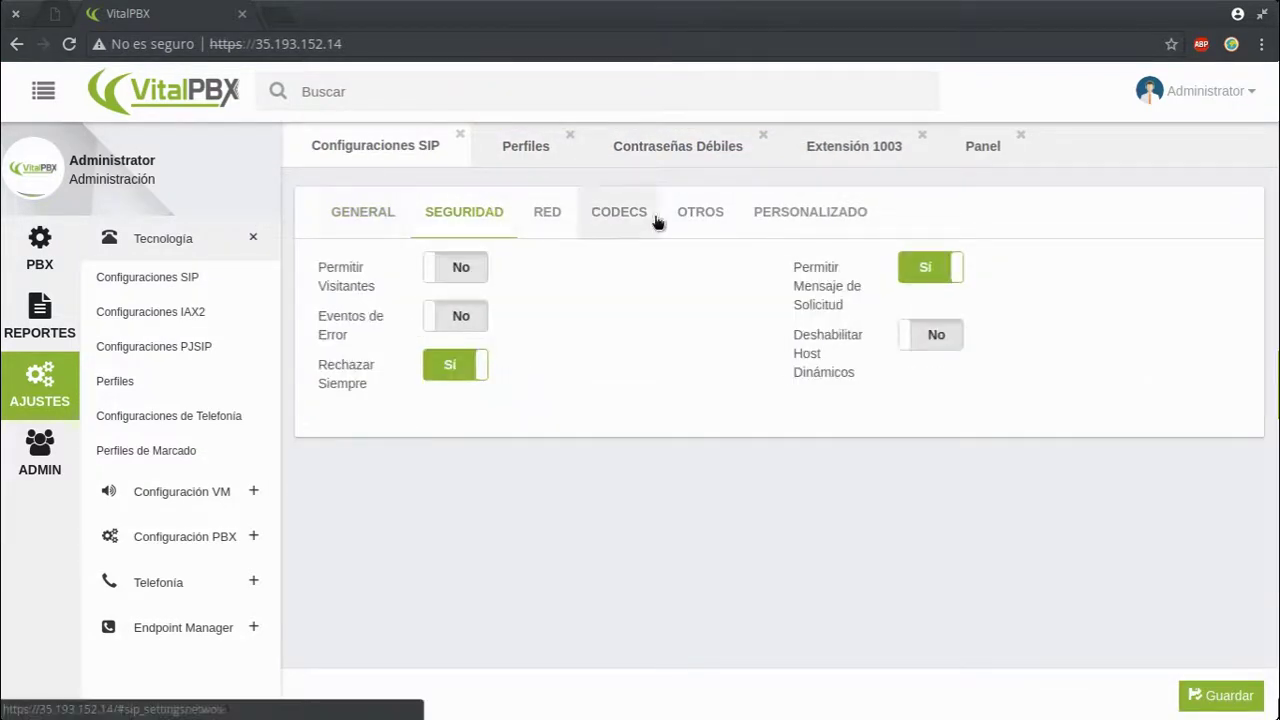
click(557, 214)
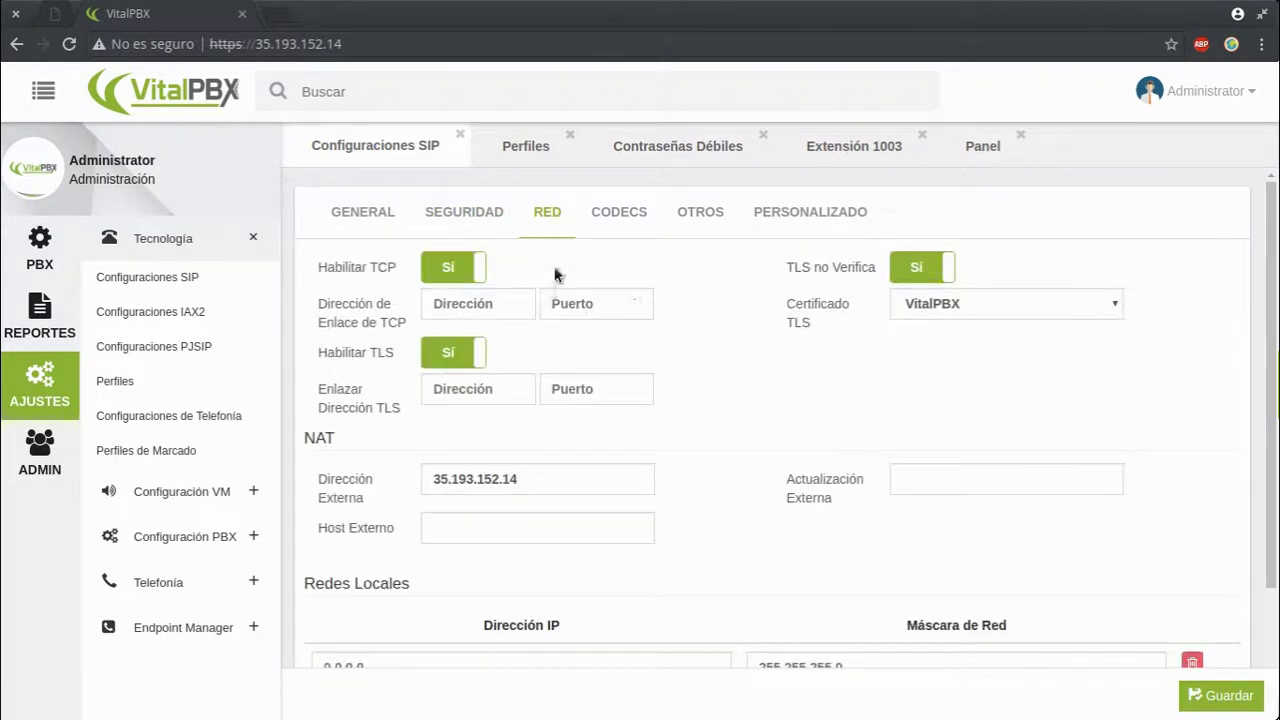
mouse_move(374, 267)
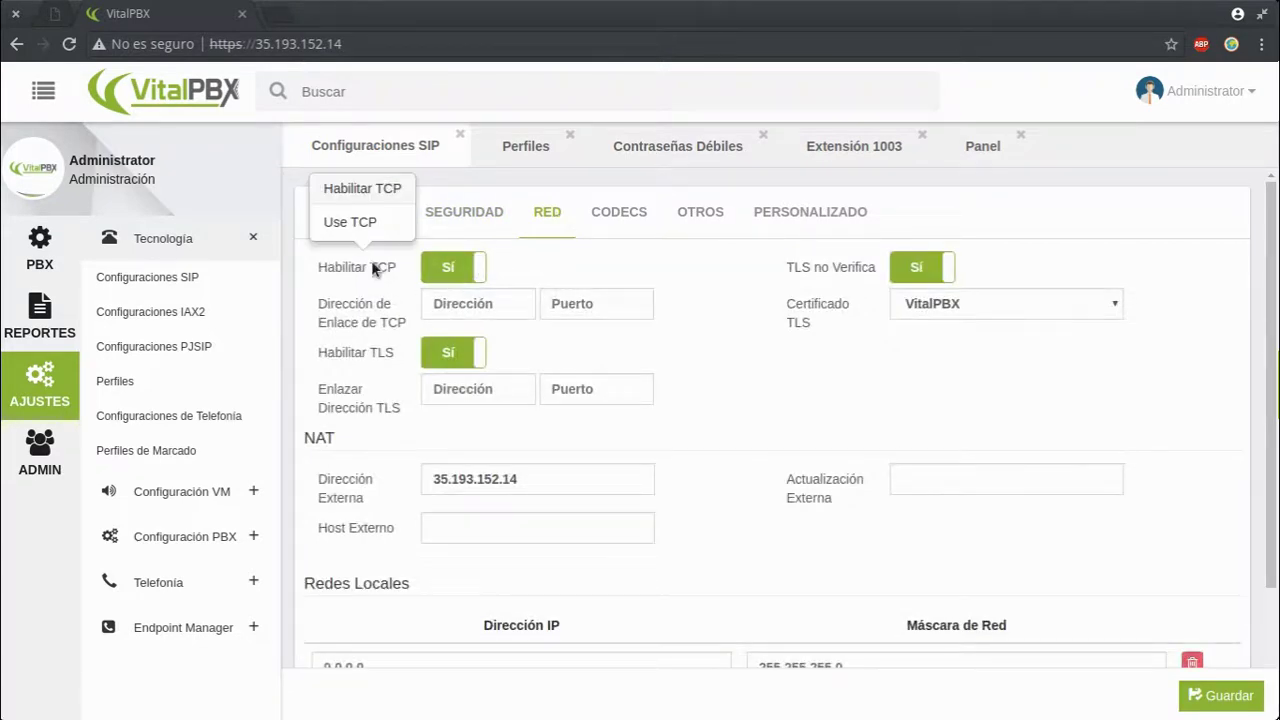
click(440, 266)
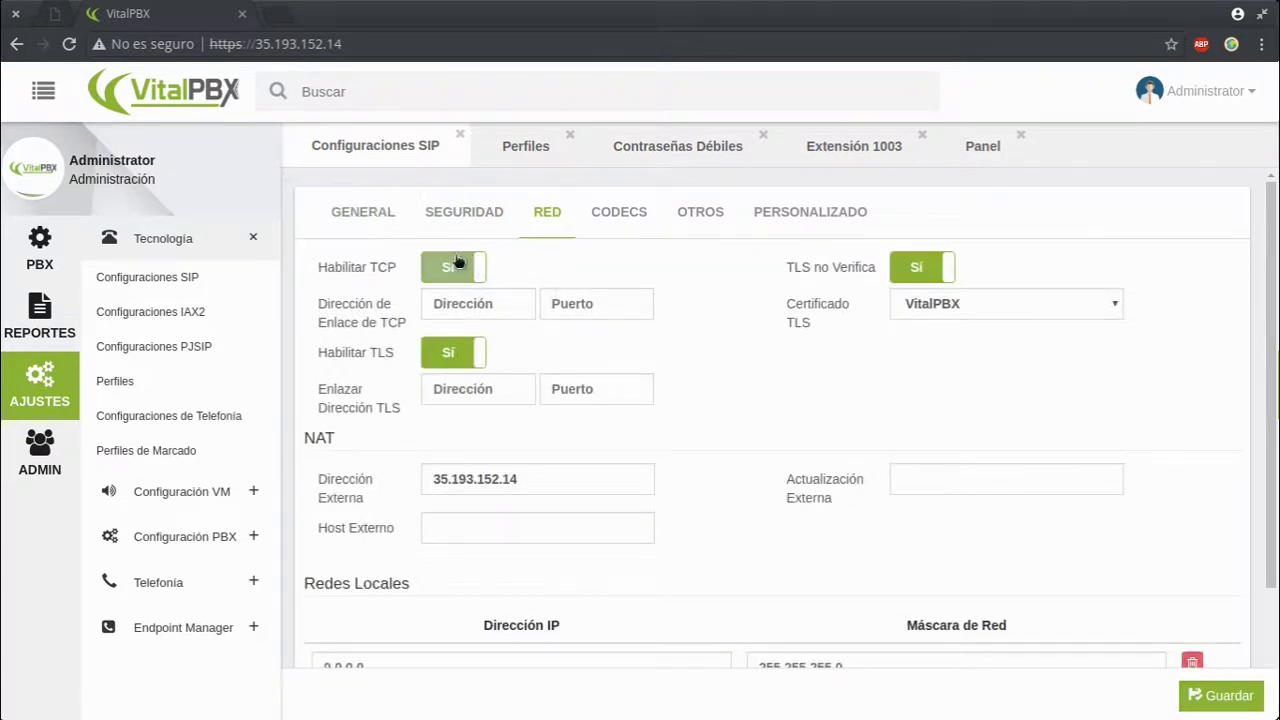
click(434, 266)
click(446, 267)
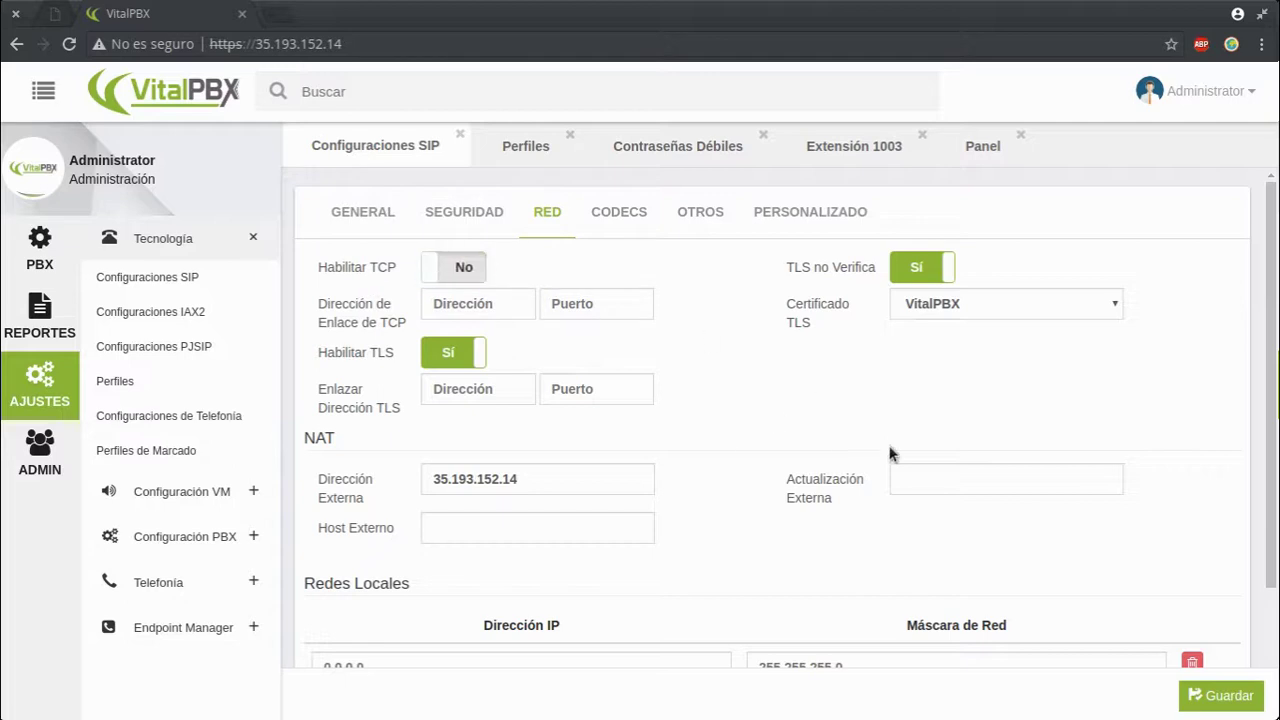
click(446, 360)
Step: Check the TLS verification and certificate options for SIP and locate certificate management in the system administration settings
mouse_move(820, 273)
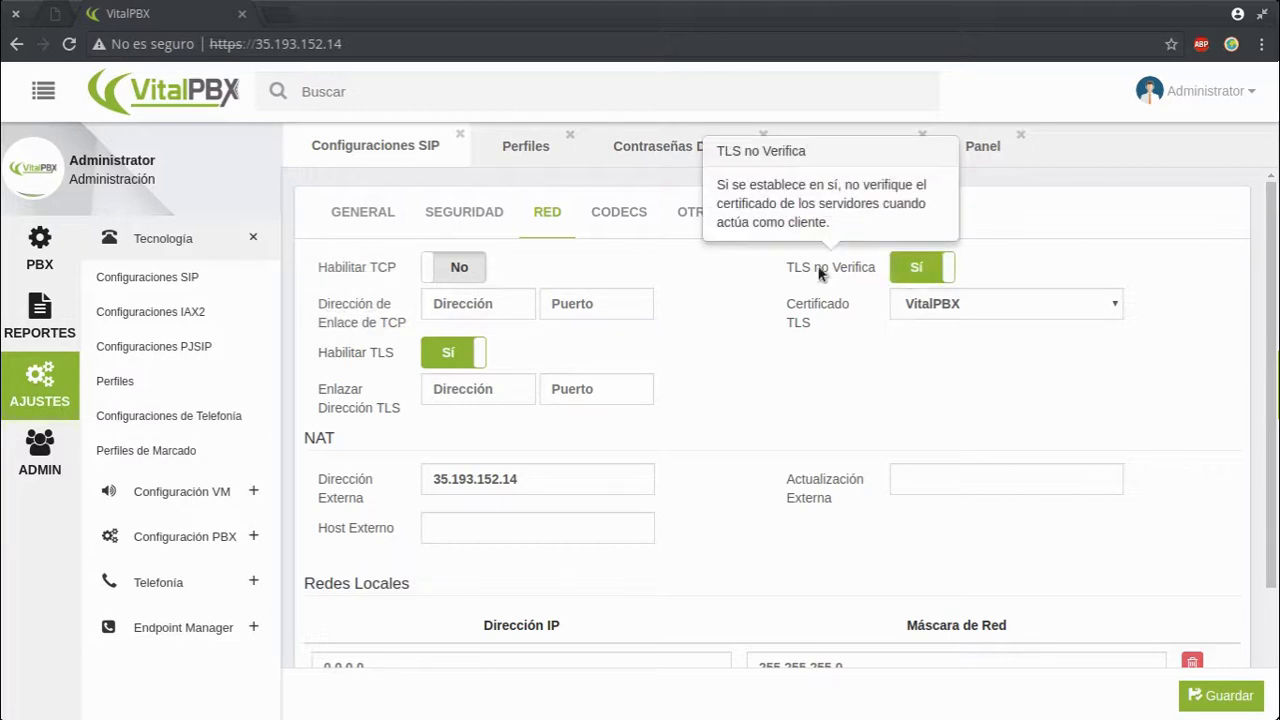
click(975, 305)
click(975, 327)
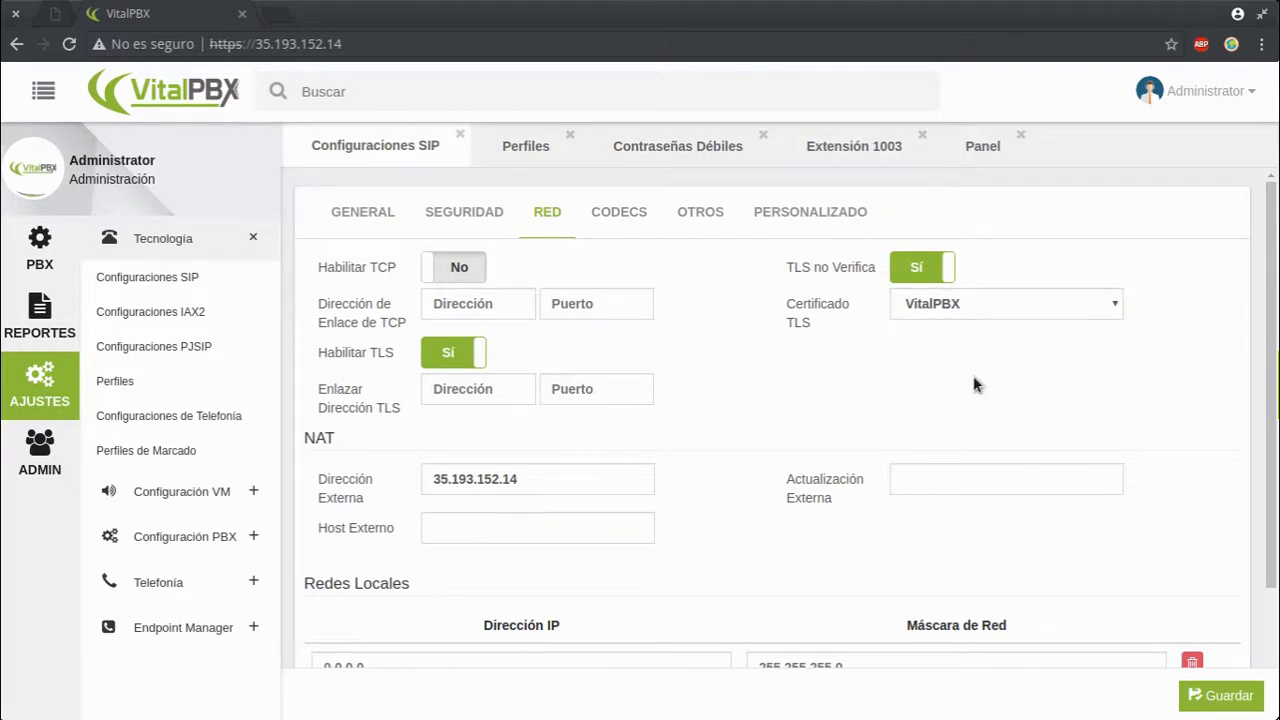
click(946, 314)
click(950, 318)
click(45, 451)
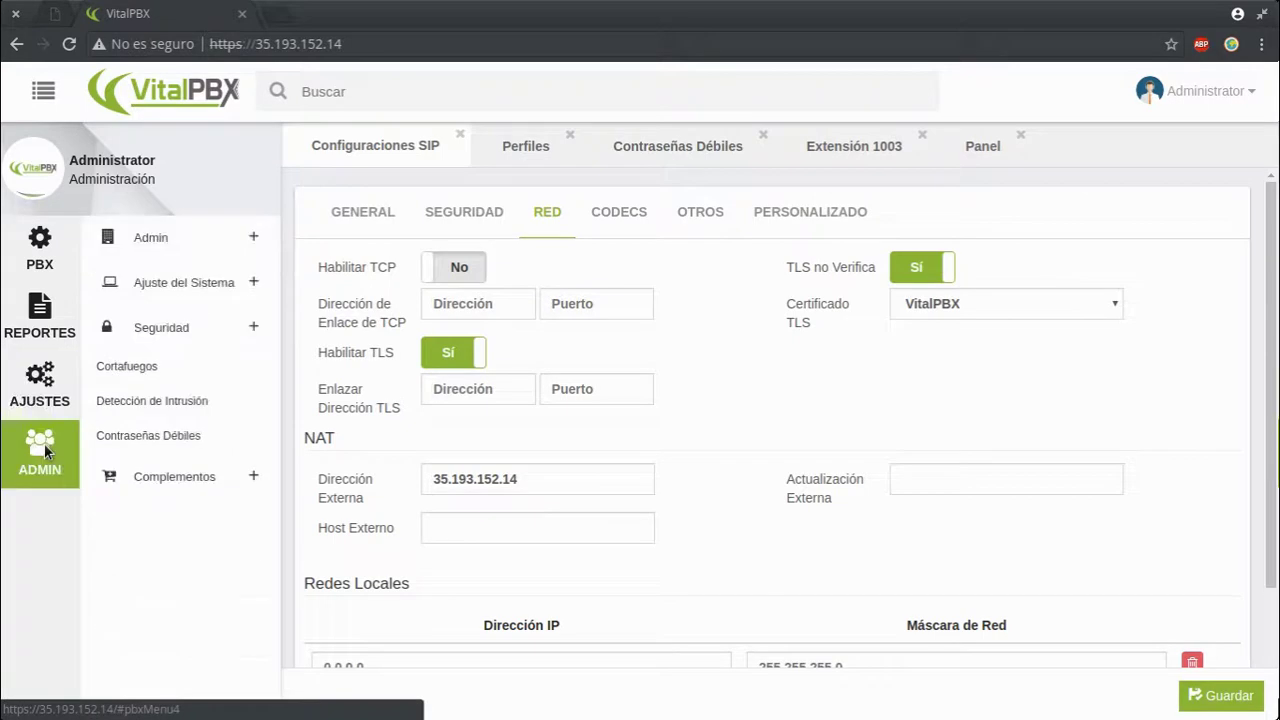
click(228, 250)
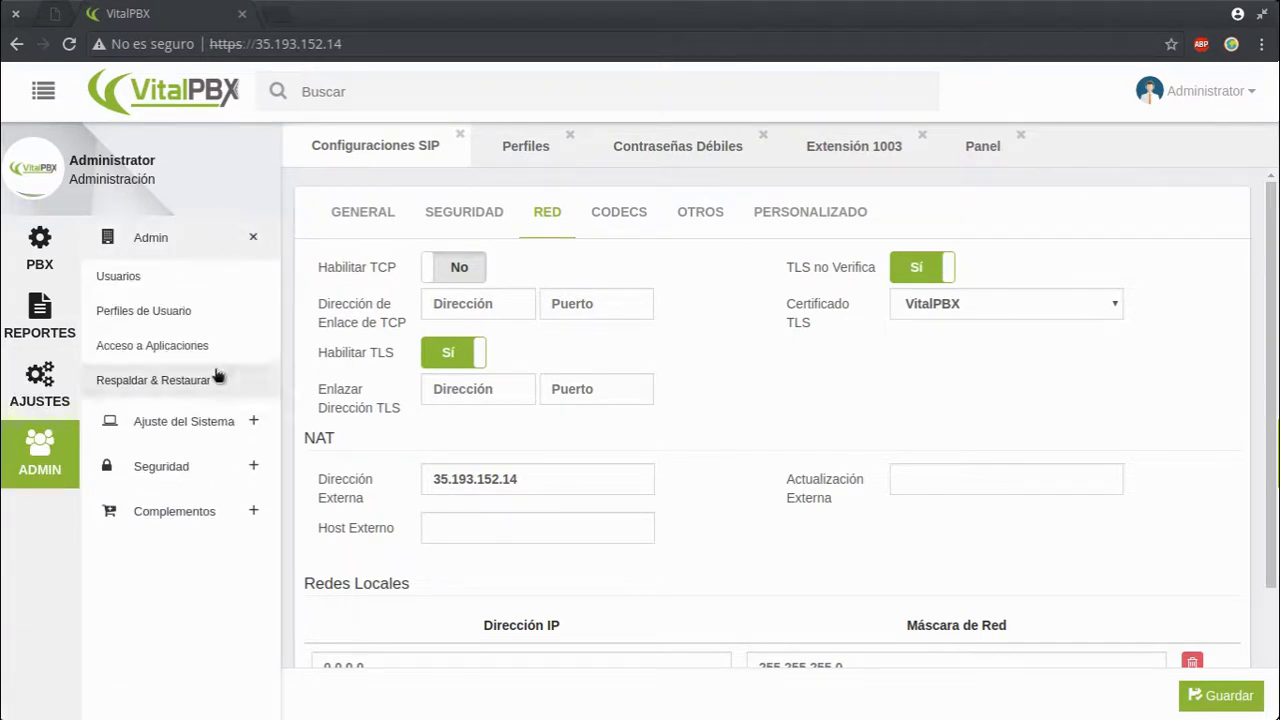
click(198, 416)
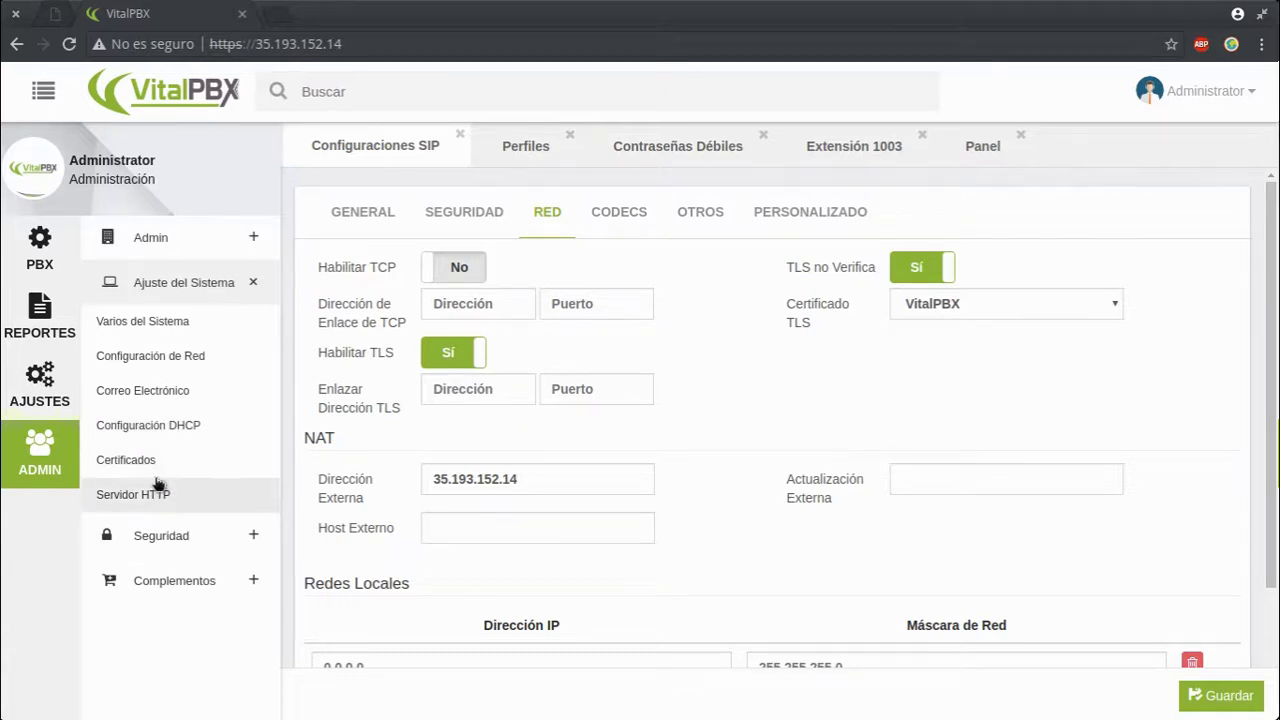
Step: Save the SIP settings and apply the pending changes to the PBX
scroll(737, 514, down, 3)
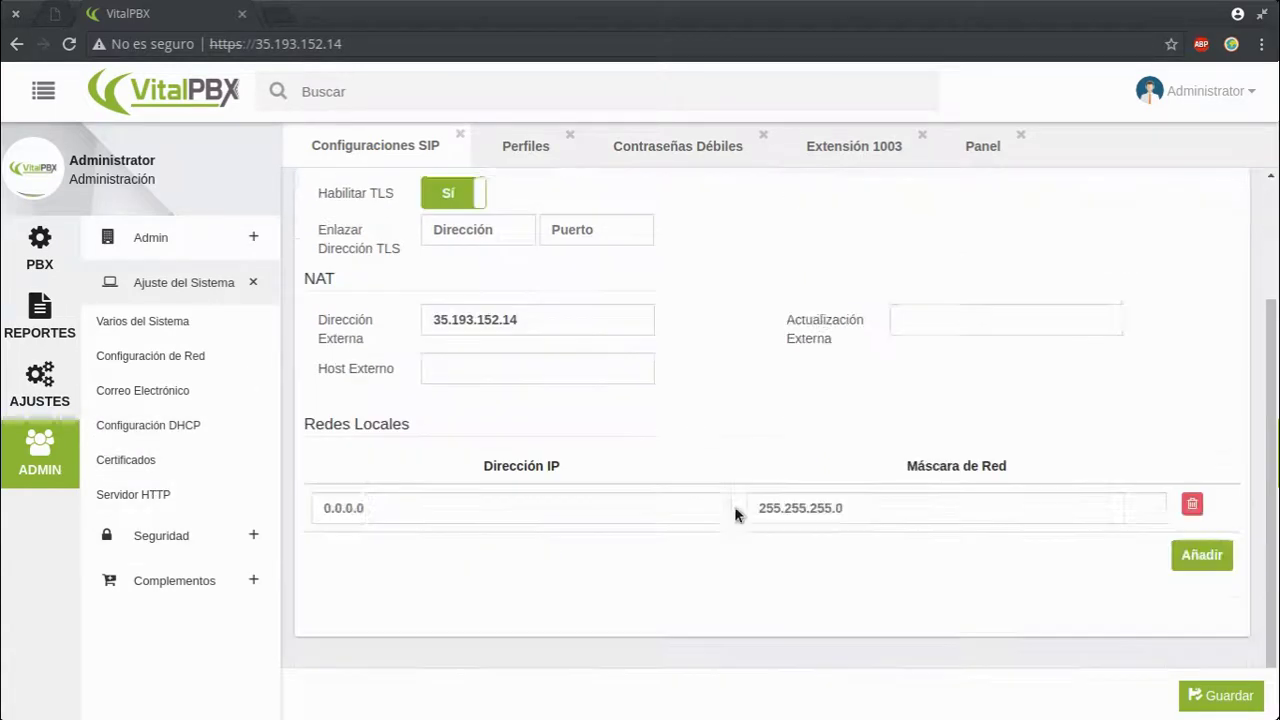
click(1212, 697)
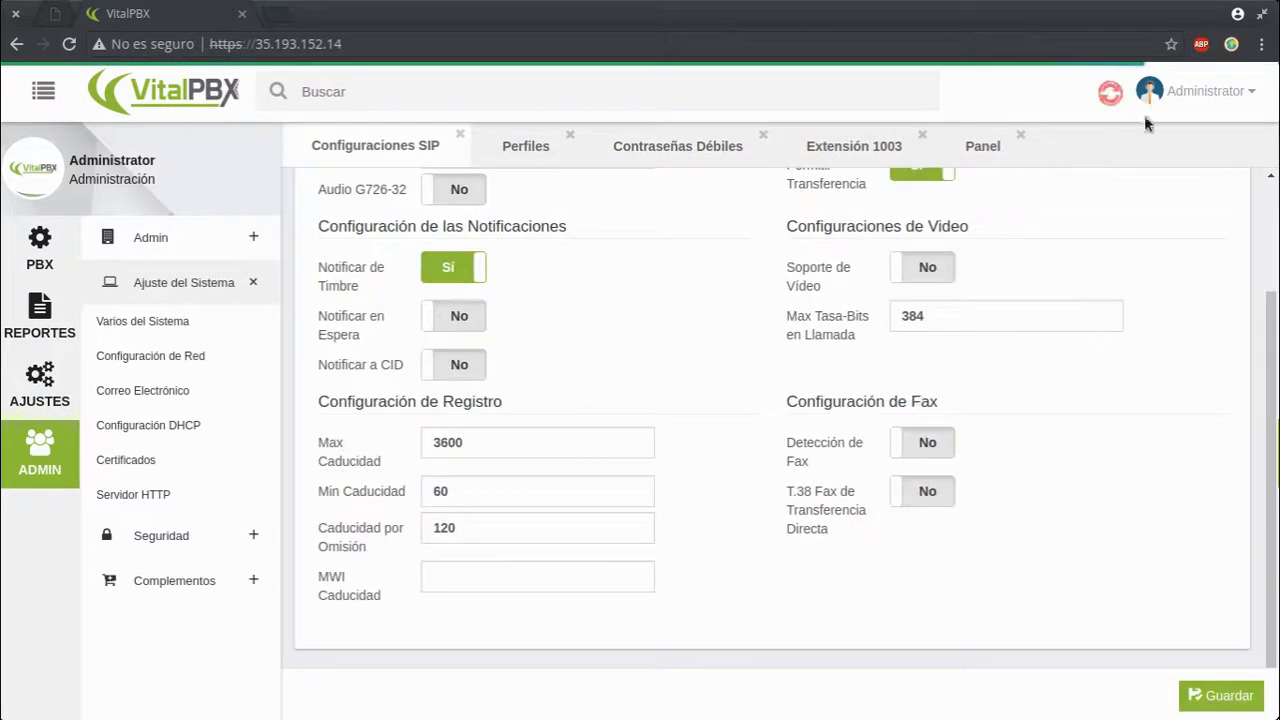
click(1108, 95)
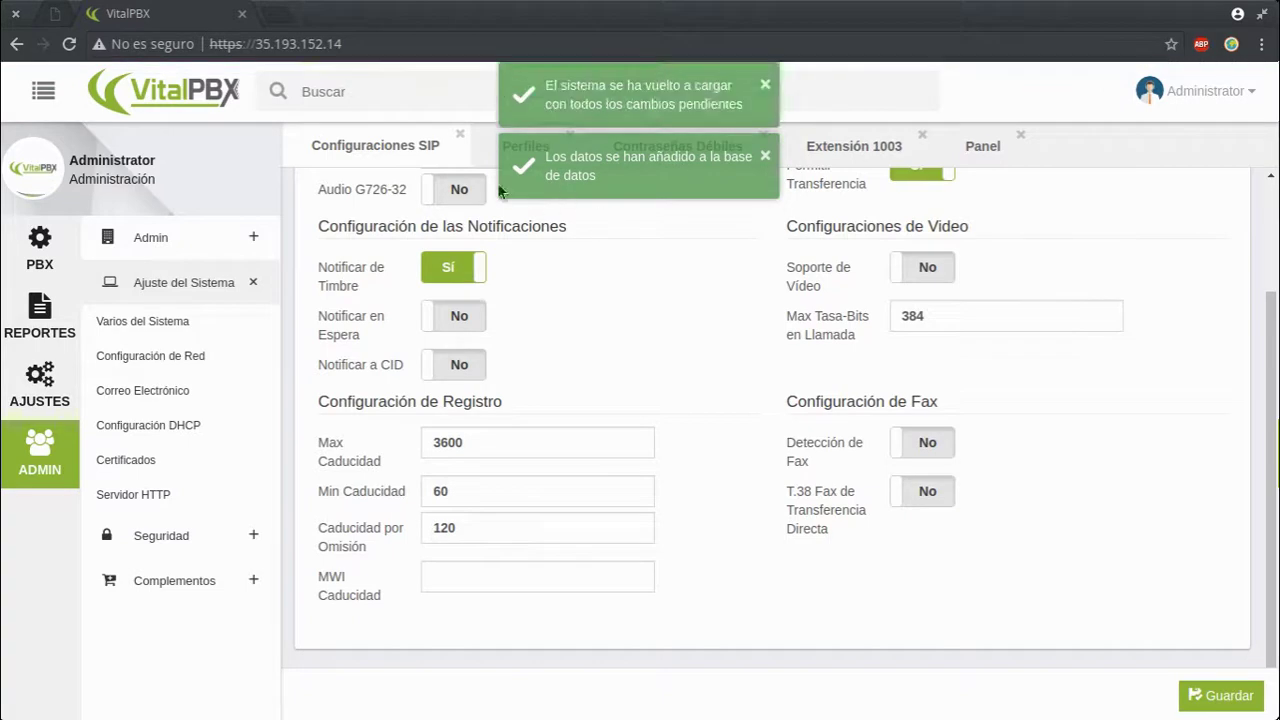
Step: Close the SIP settings, profiles and weak passwords pages and reload the record of extension 1003
click(461, 135)
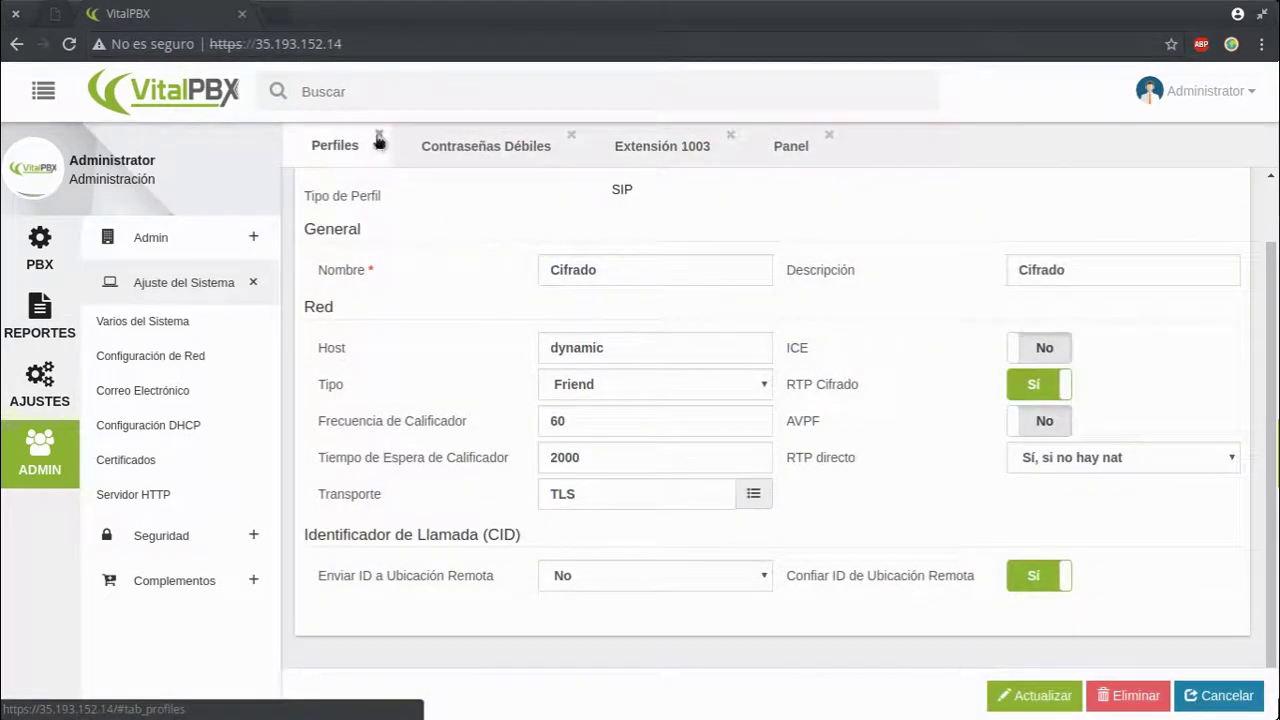
click(379, 136)
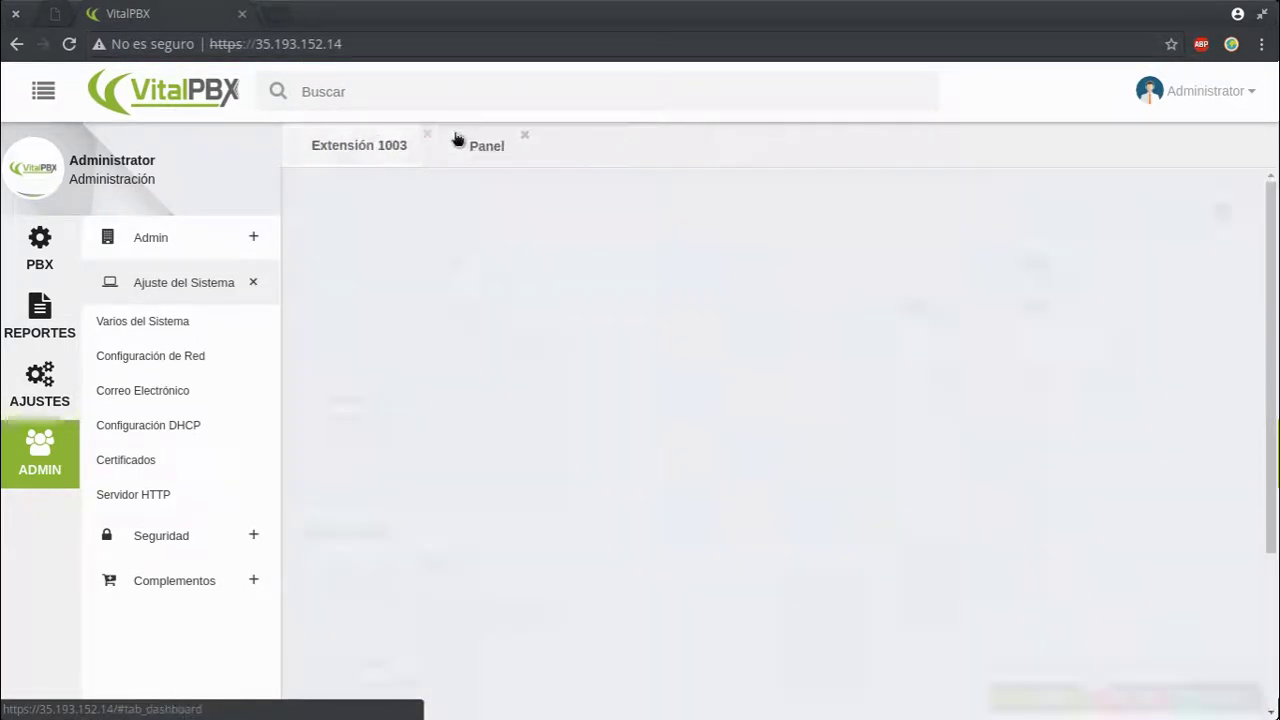
click(460, 135)
click(1237, 697)
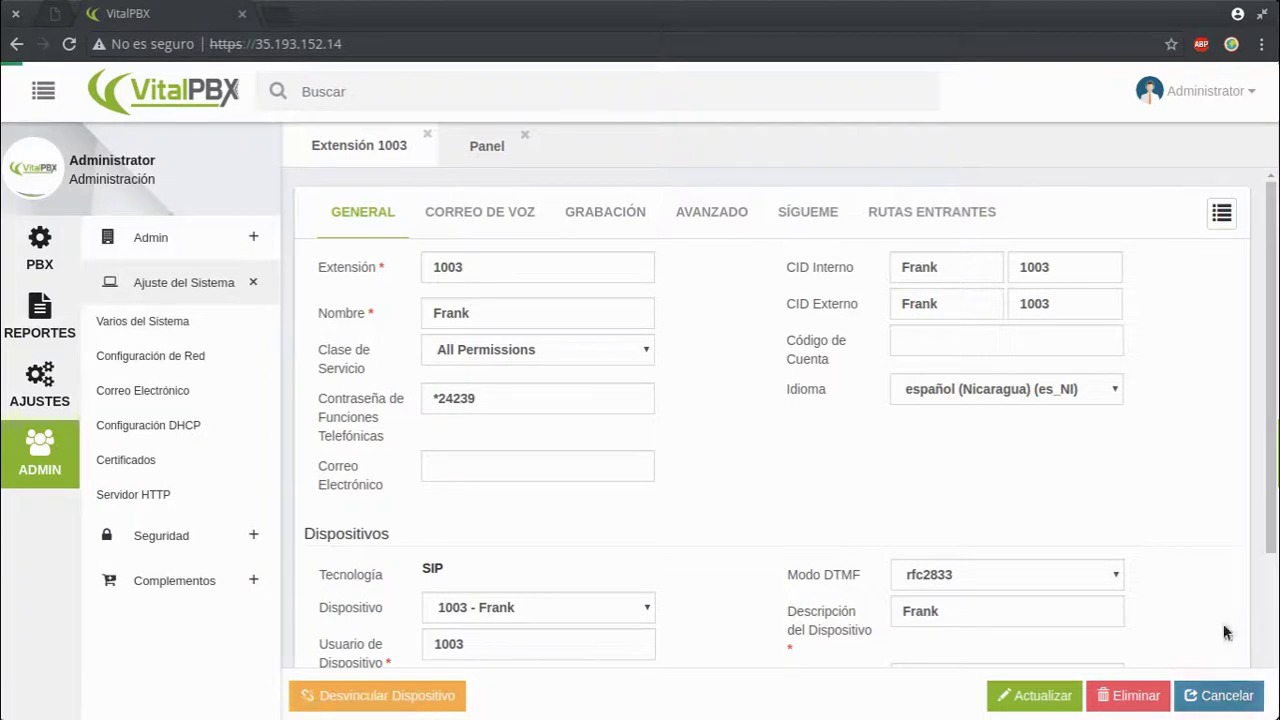
click(1222, 213)
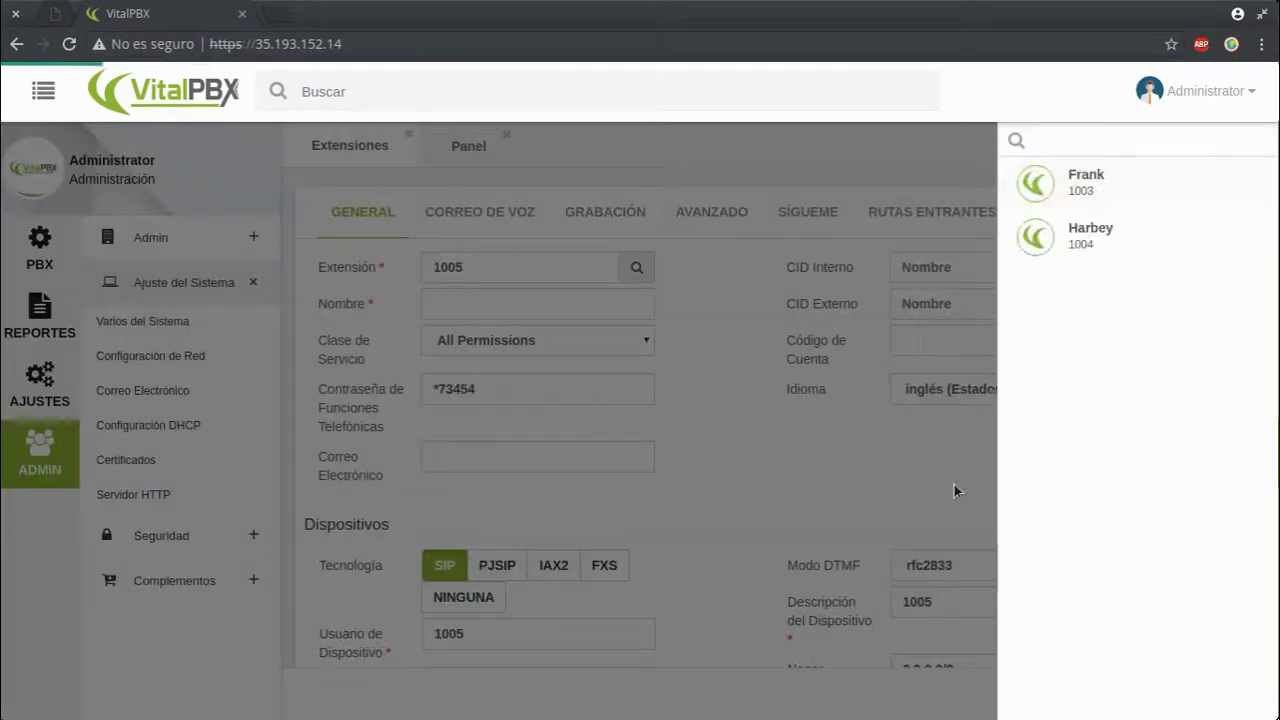
click(1086, 182)
Step: Assign the Cifrado profile to extension 1003's device, saving and applying the change
scroll(780, 480, down, 5)
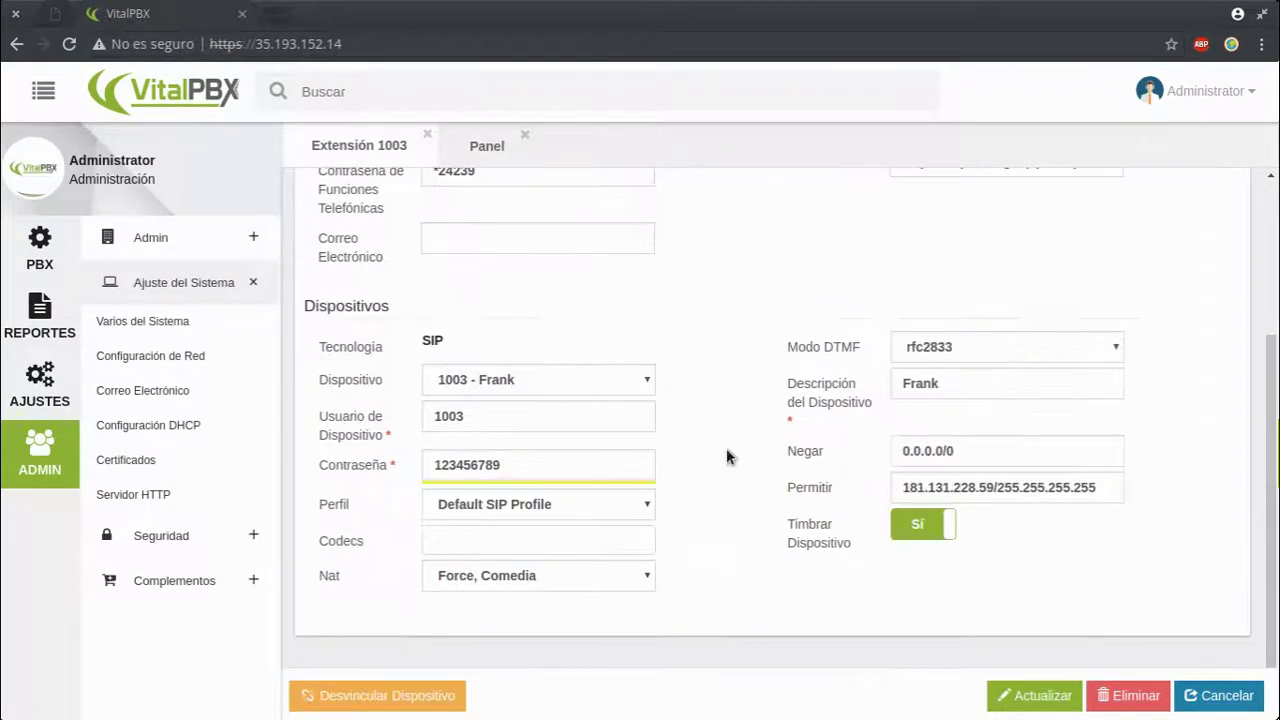
click(490, 508)
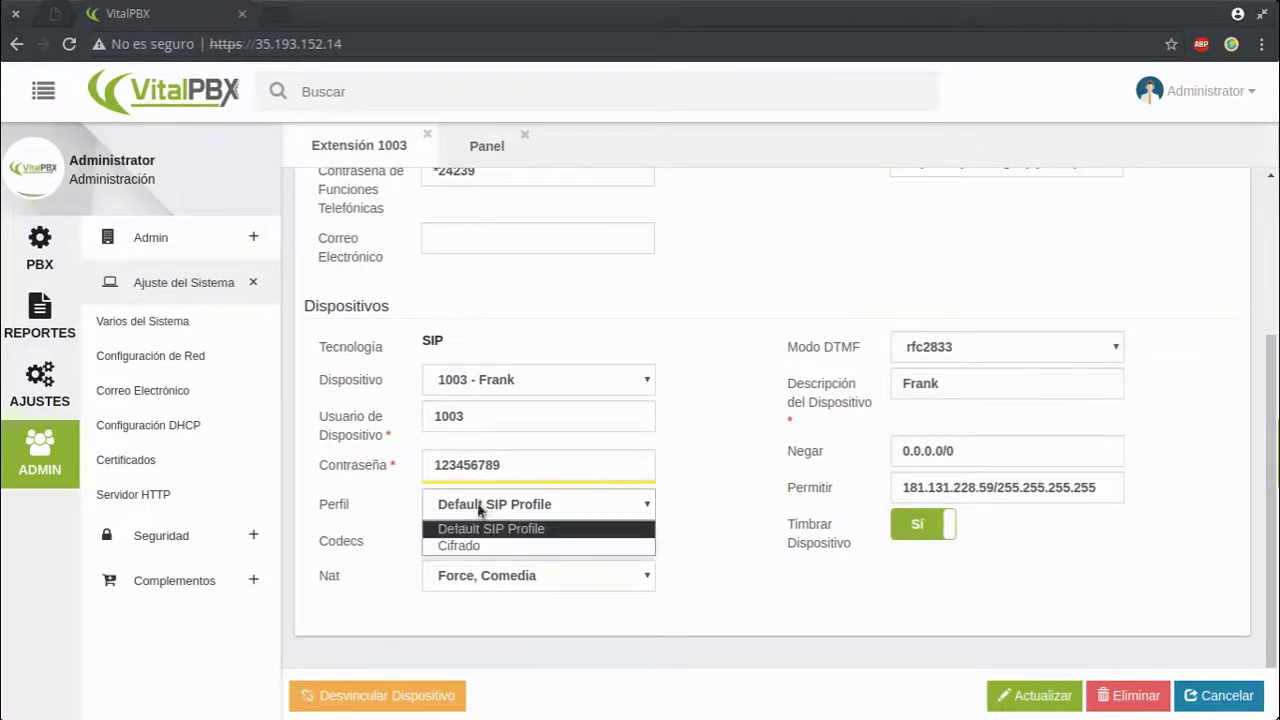
click(446, 552)
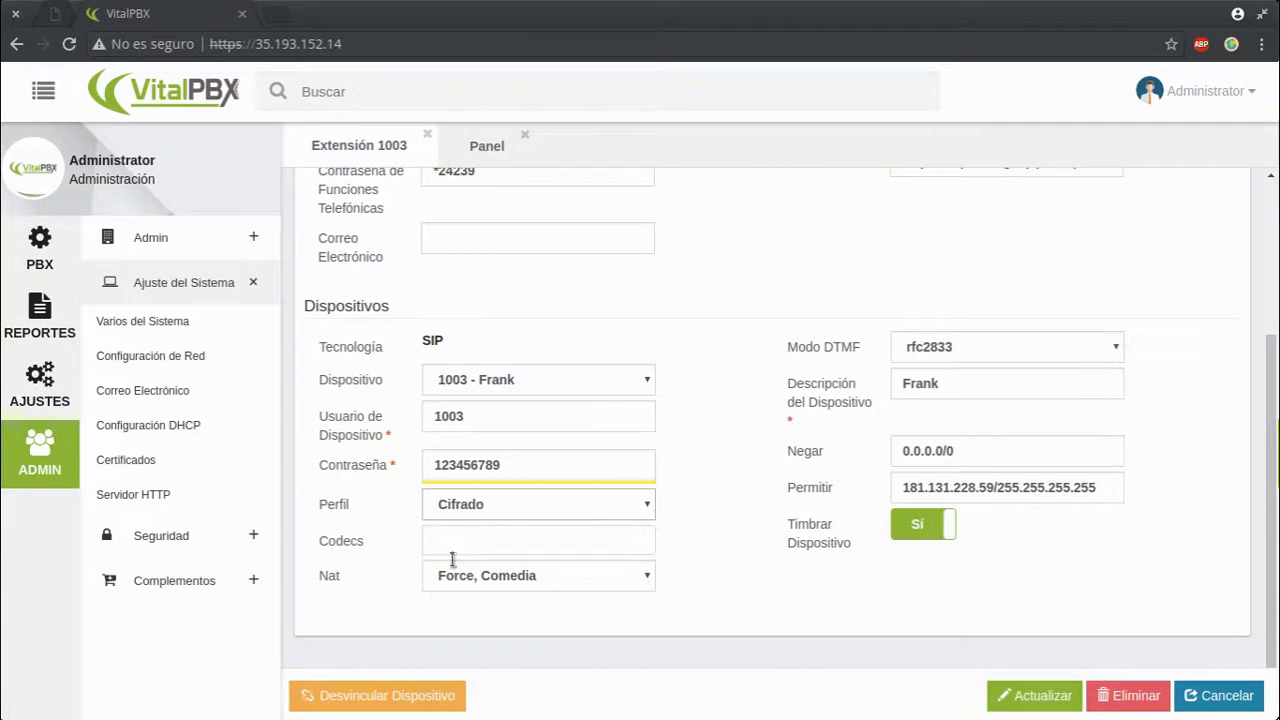
click(1035, 695)
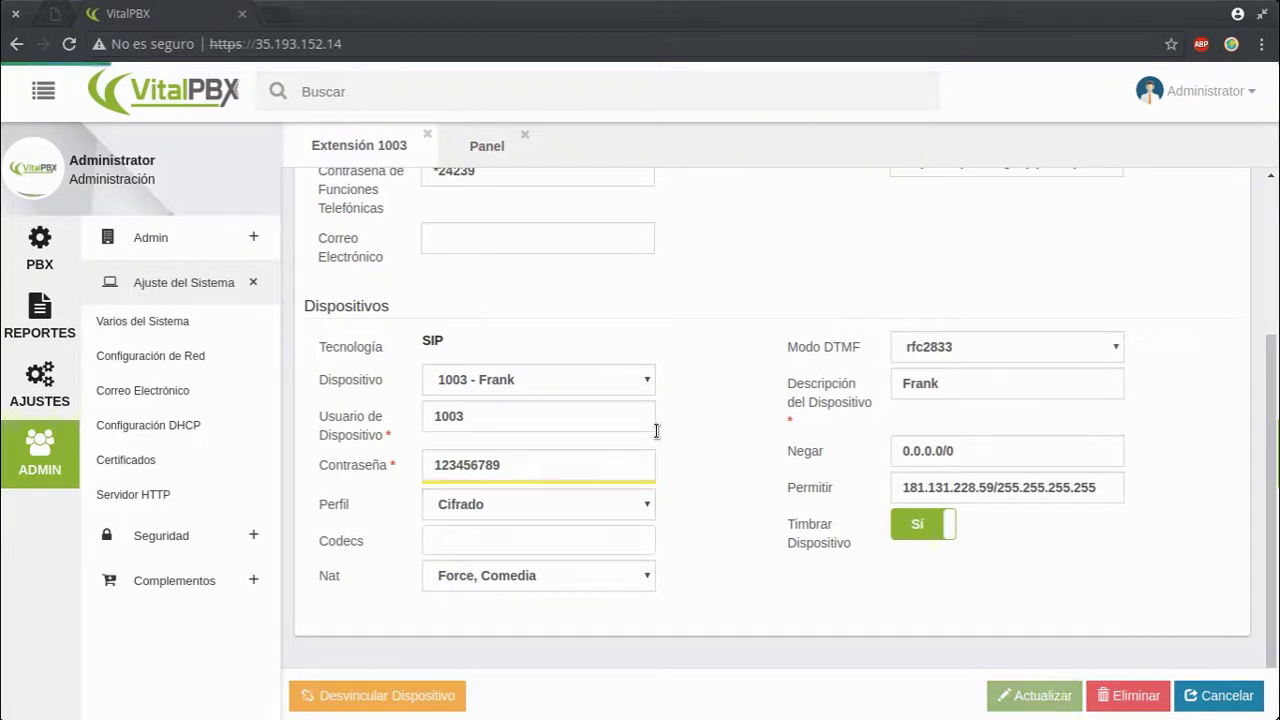
click(1110, 95)
Step: Bring the Wireshark capture and the Yate Client window in front of the browser
key(alt+Tab)
drag(1101, 22, 1145, 24)
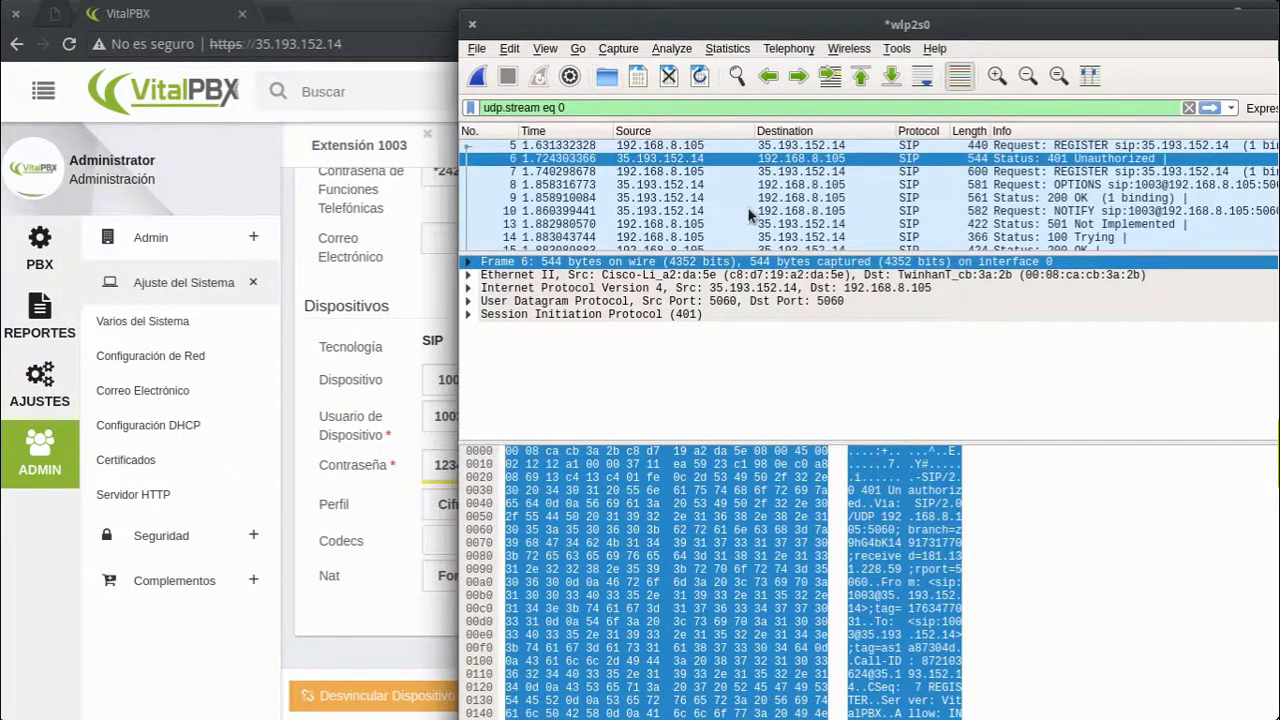
key(super+w)
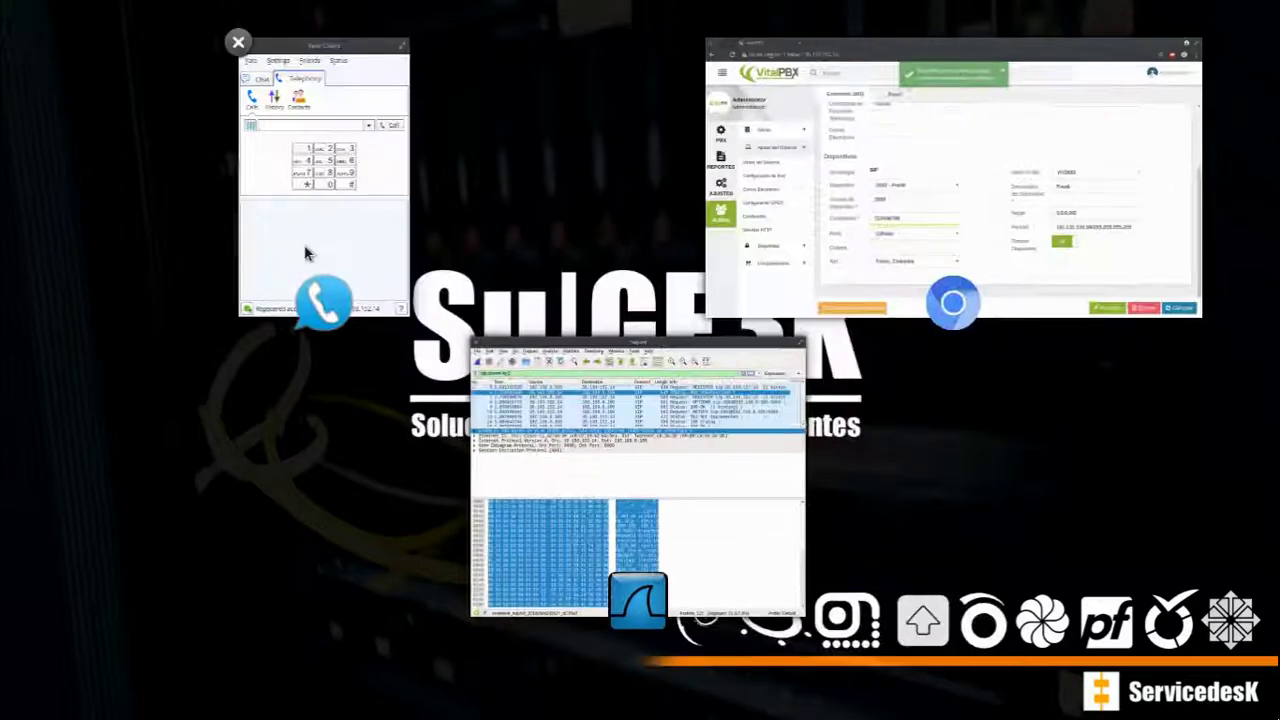
click(267, 262)
Step: Open the Yate account list and disable and re-enable the extension 1003 account to attempt a new registration
click(779, 187)
click(794, 231)
click(222, 181)
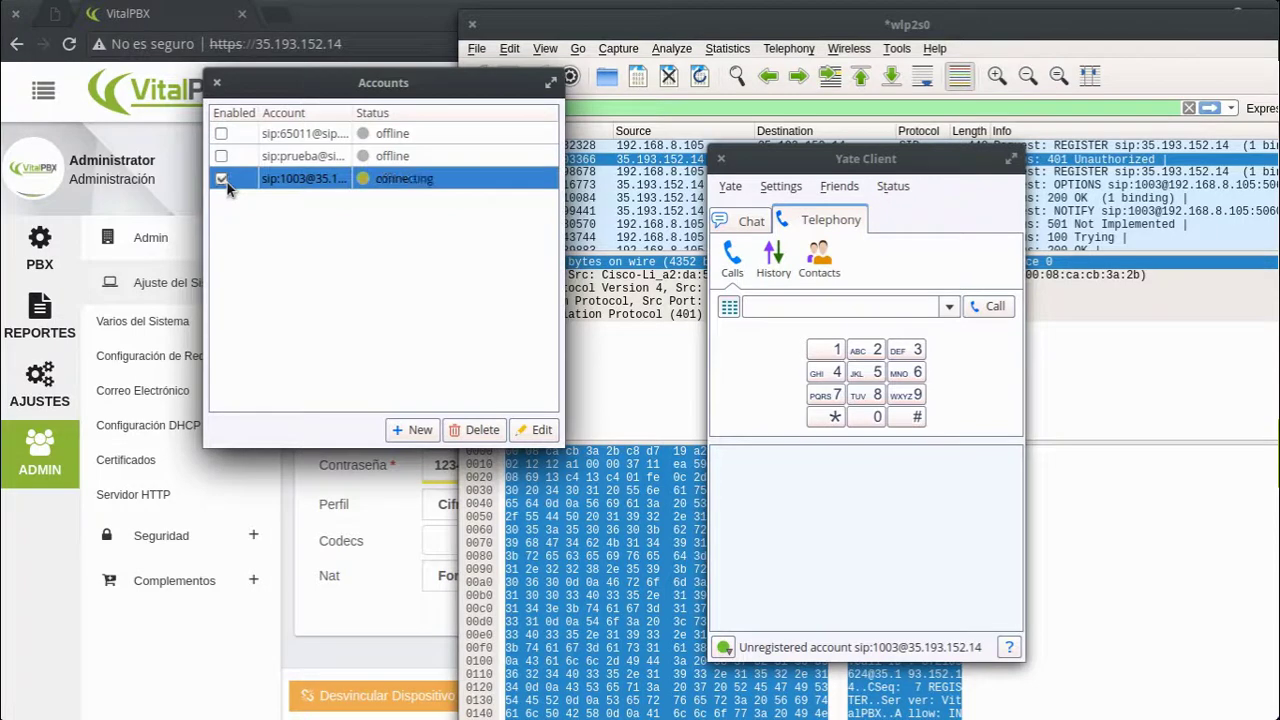
click(221, 180)
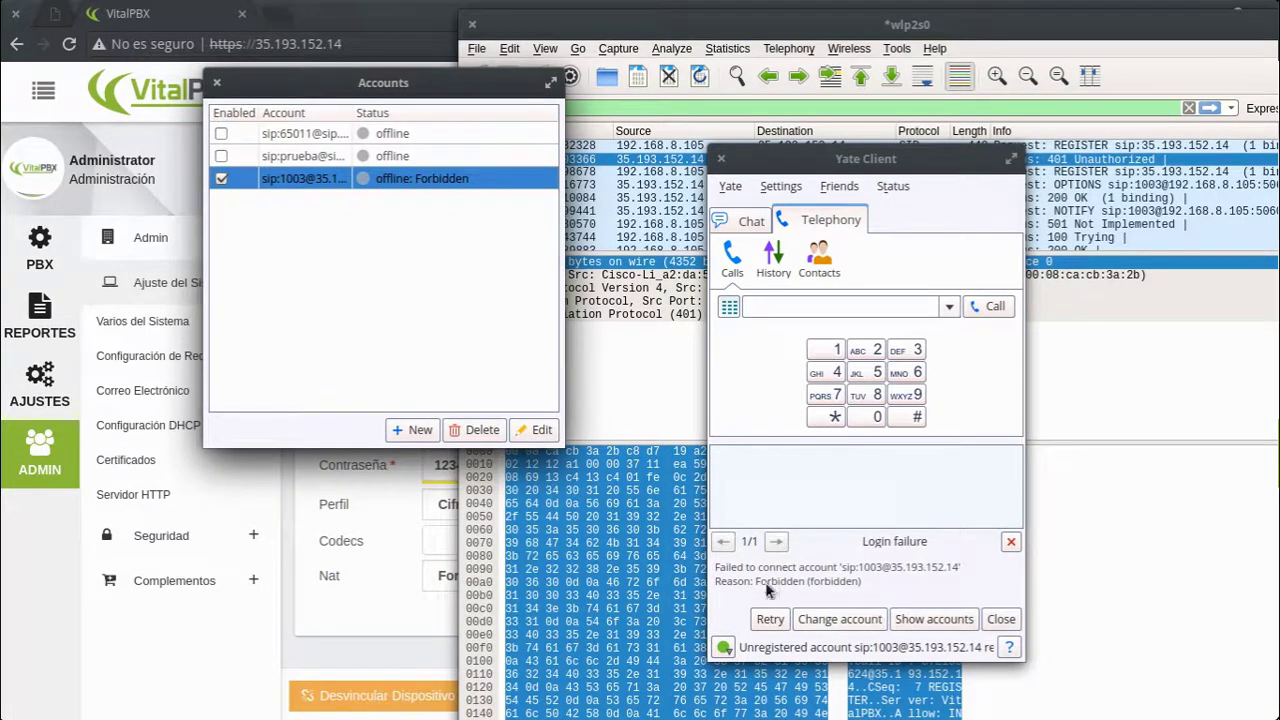
Step: Set the transport of the extension 1003 account in Yate to TLS and confirm the account settings
click(537, 430)
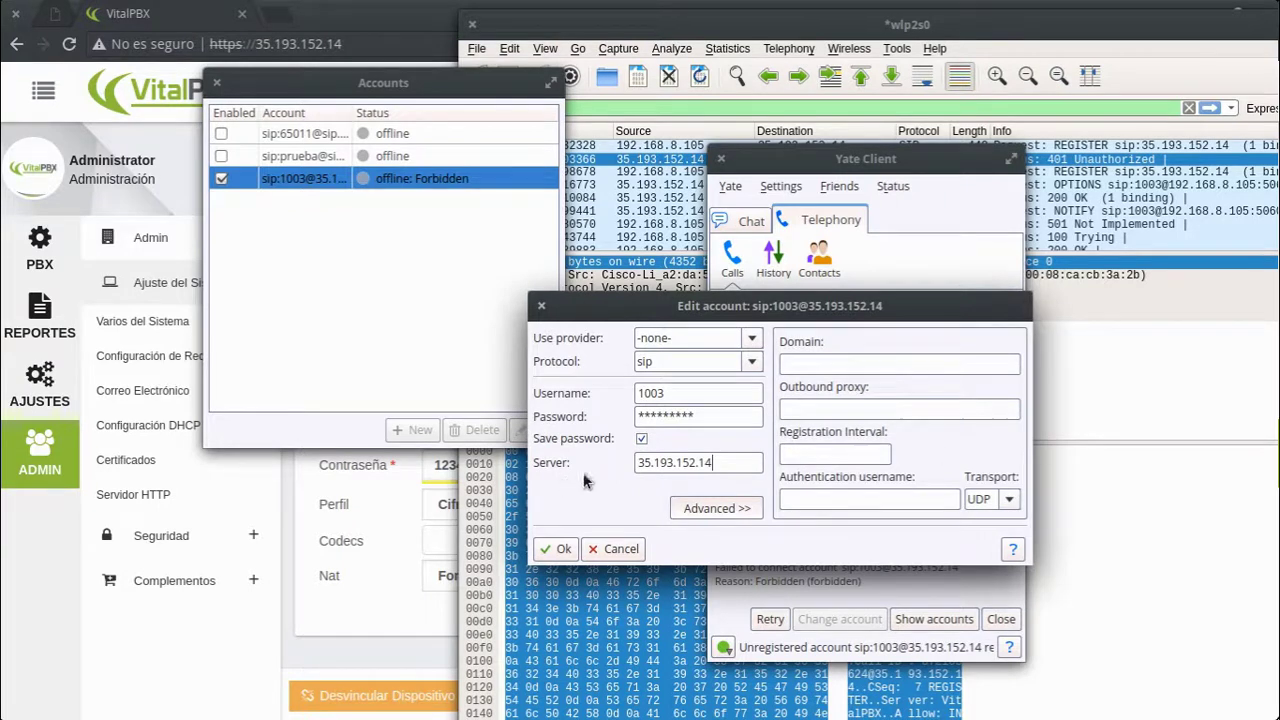
click(990, 498)
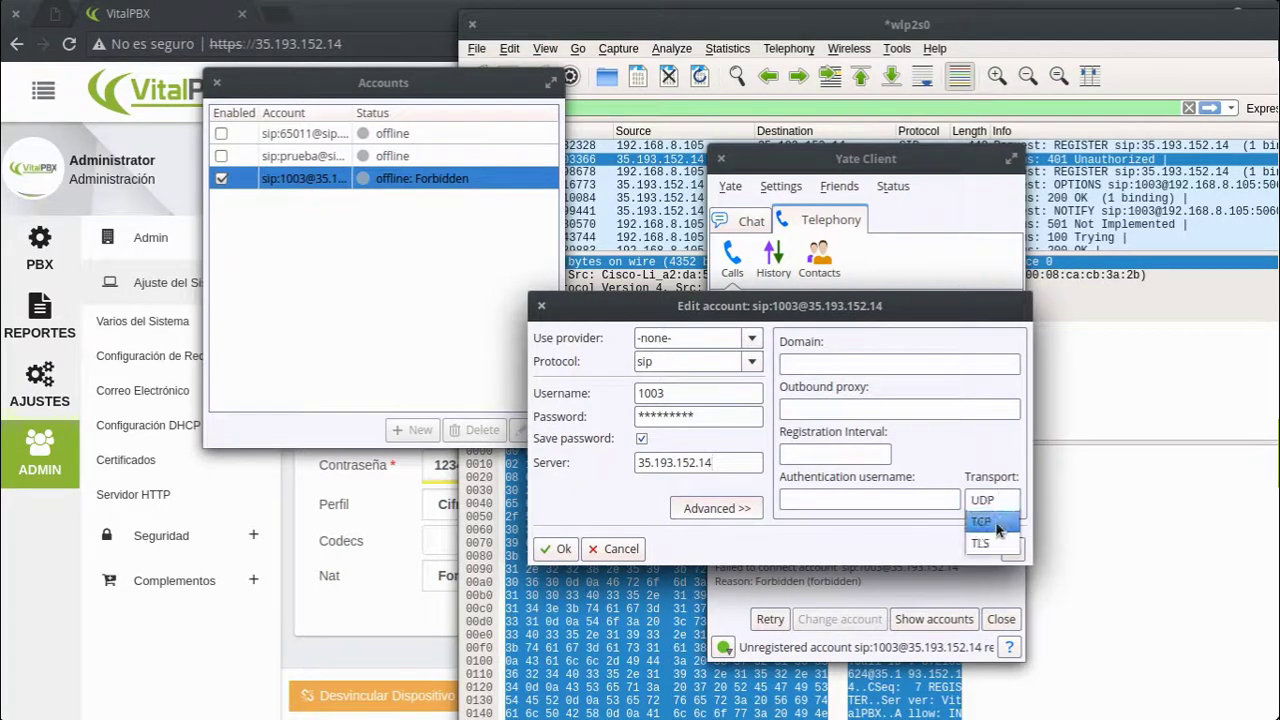
click(986, 542)
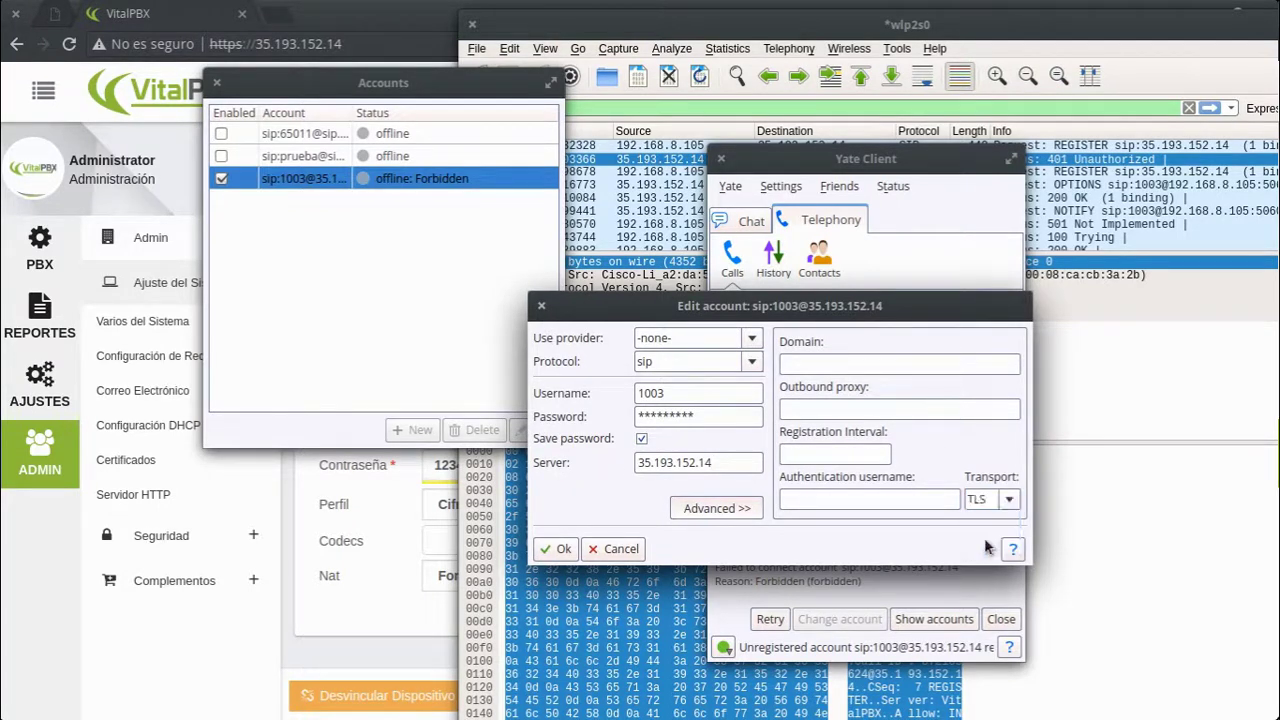
click(553, 548)
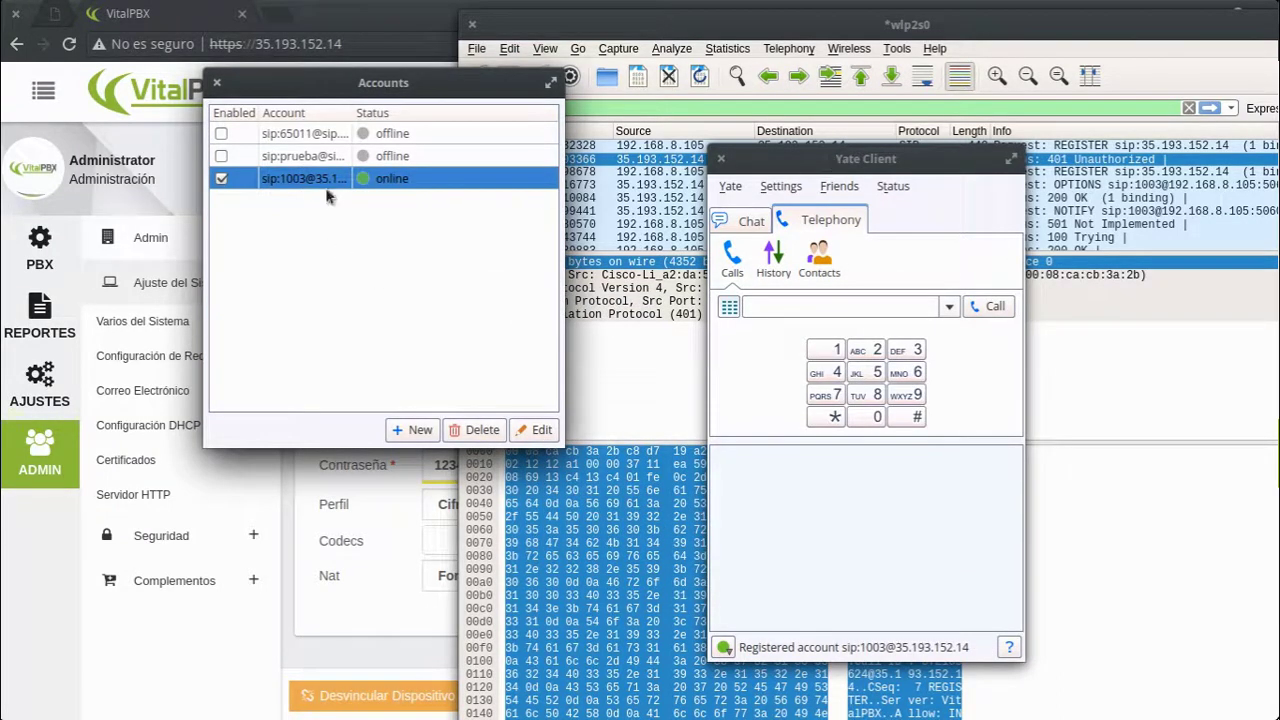
Step: Disable the extension 1003 account, start a new Wireshark capture without saving the old packets, and re-enable the account
click(222, 178)
click(520, 24)
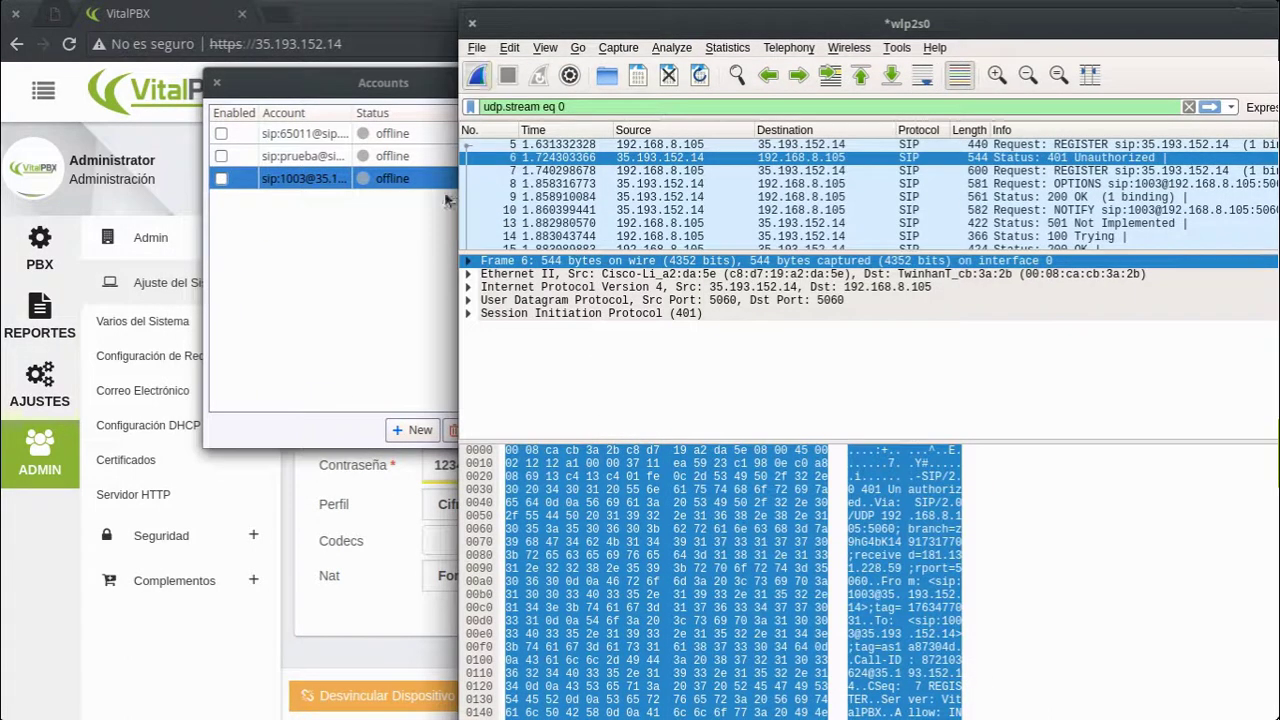
click(479, 76)
click(652, 350)
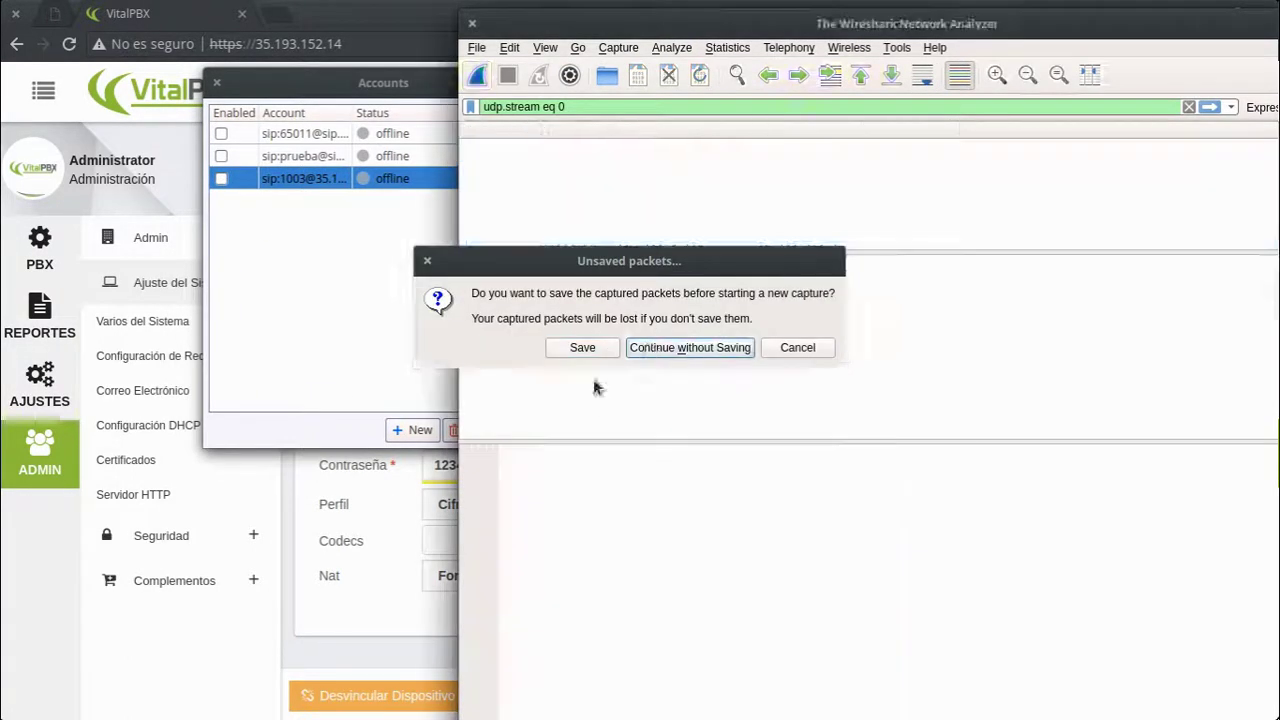
click(321, 275)
click(221, 178)
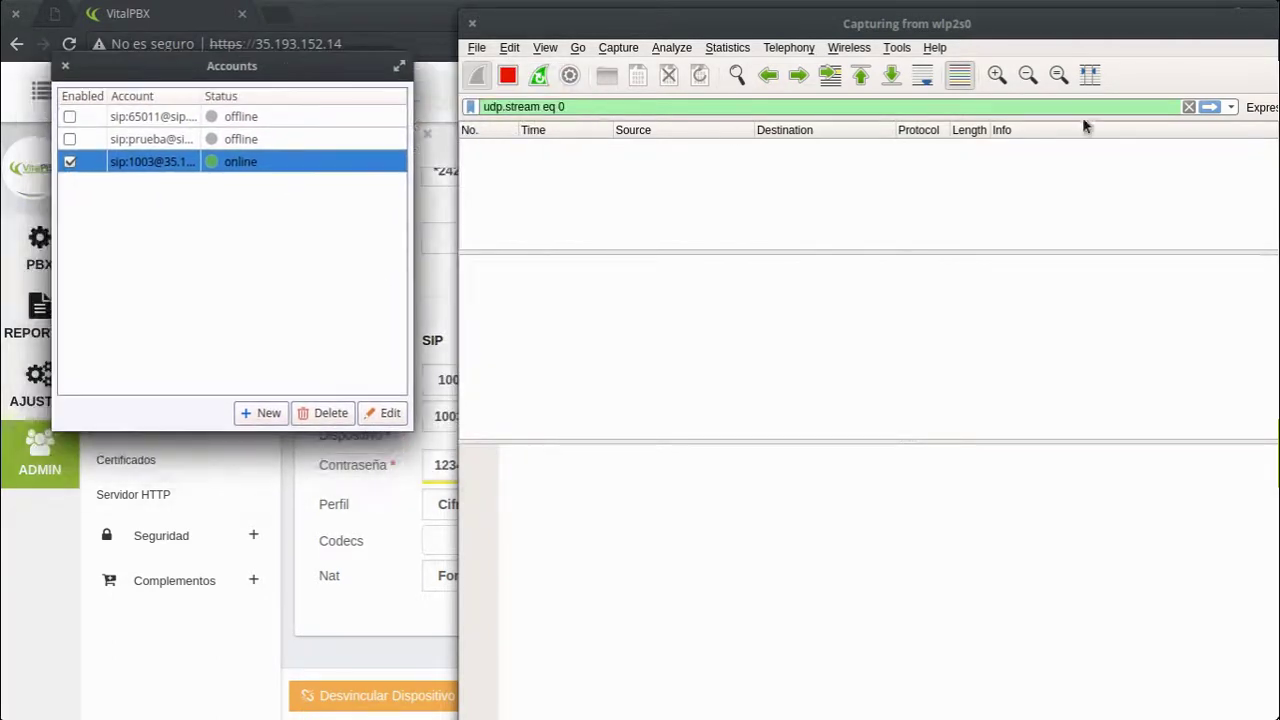
Step: Remove the udp.stream eq 0 display filter and stop the running capture
drag(565, 106, 518, 106)
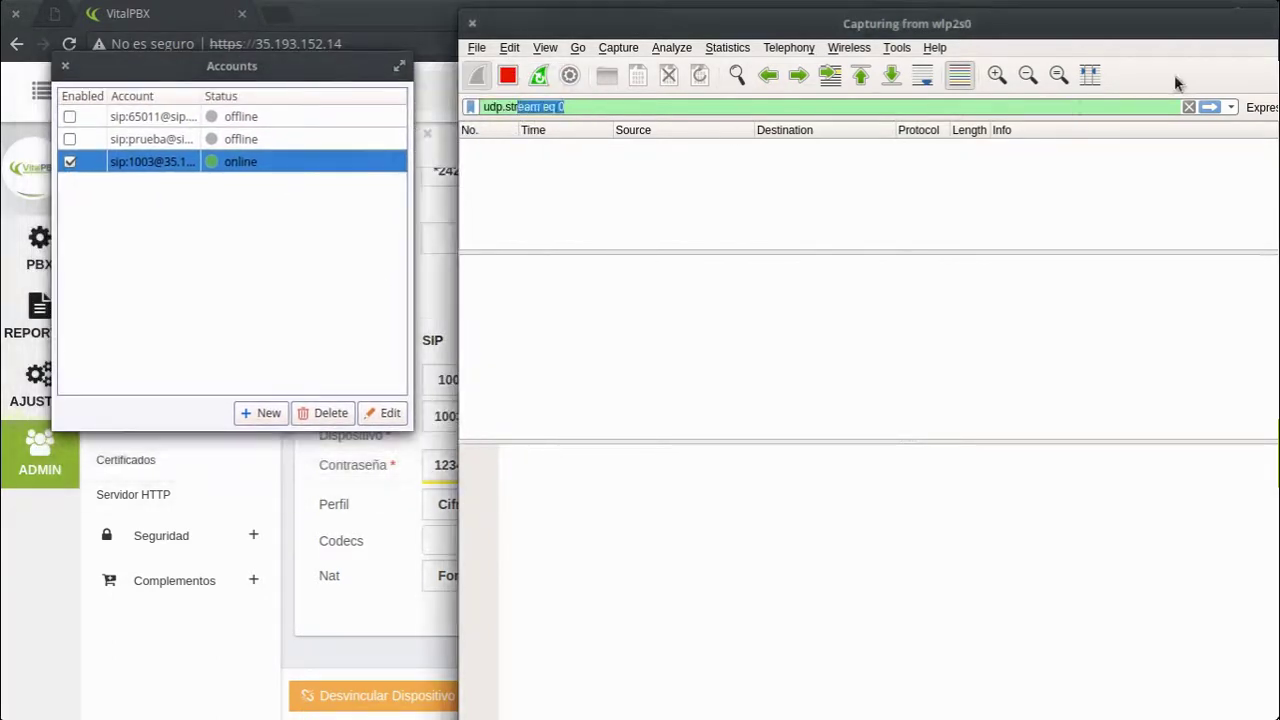
click(1189, 107)
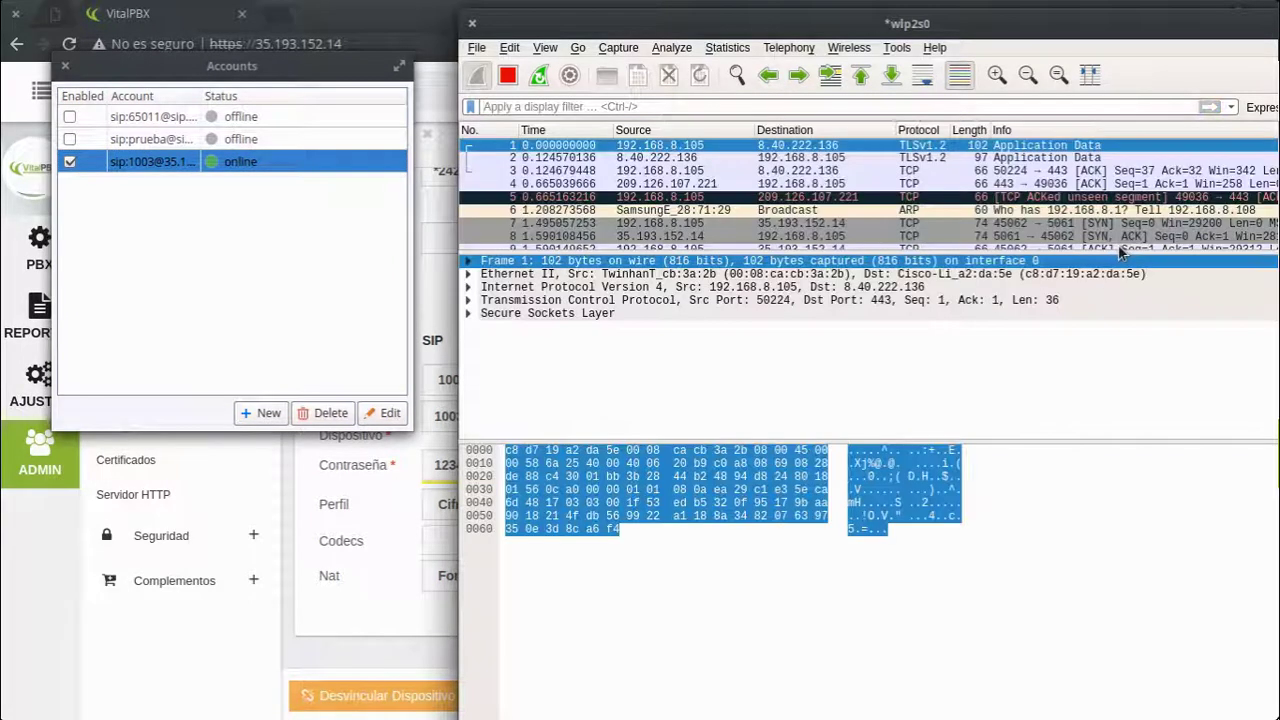
click(507, 75)
Step: Record a fresh capture without saving the previous packets while disabling and re-enabling the extension 1003 account
click(477, 75)
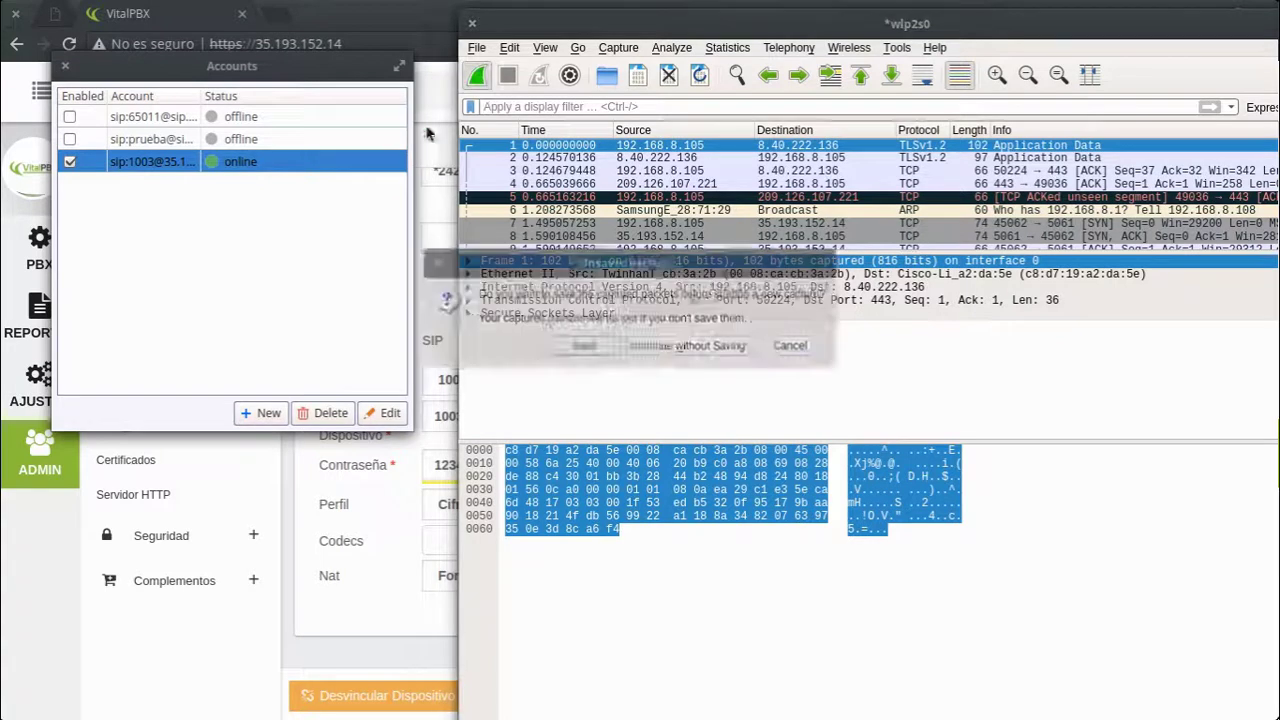
click(70, 162)
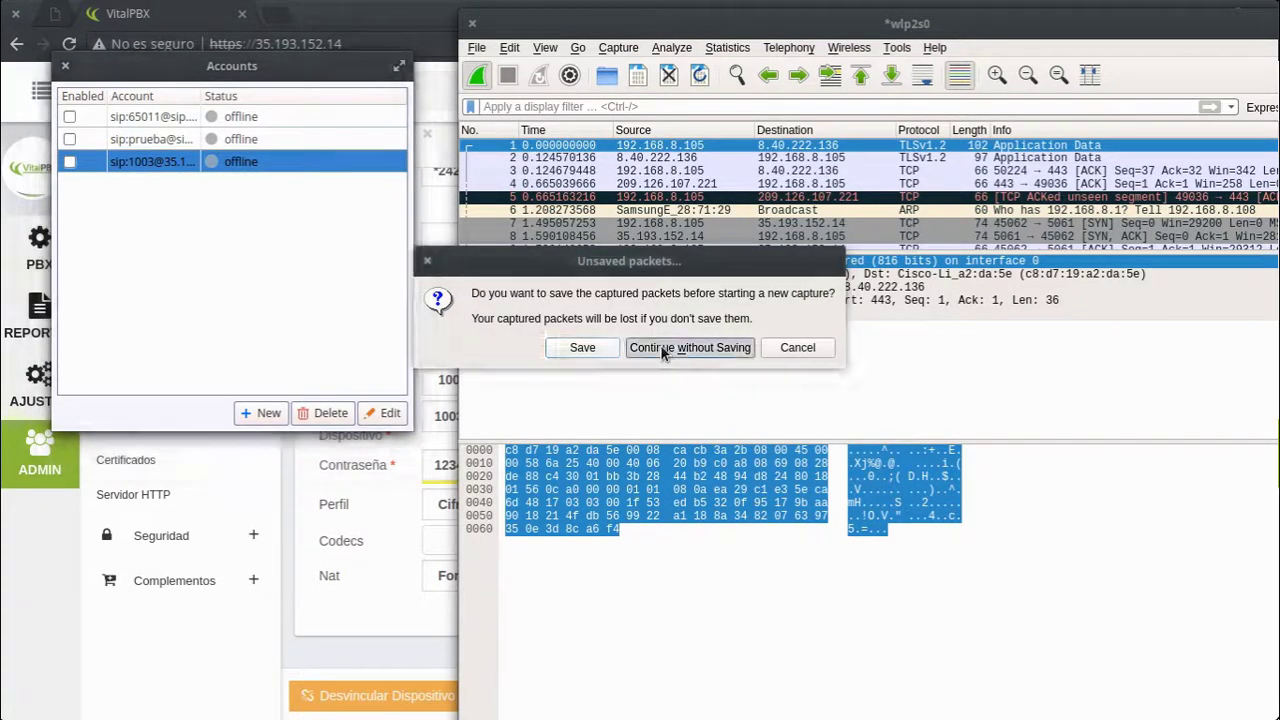
click(663, 350)
click(70, 163)
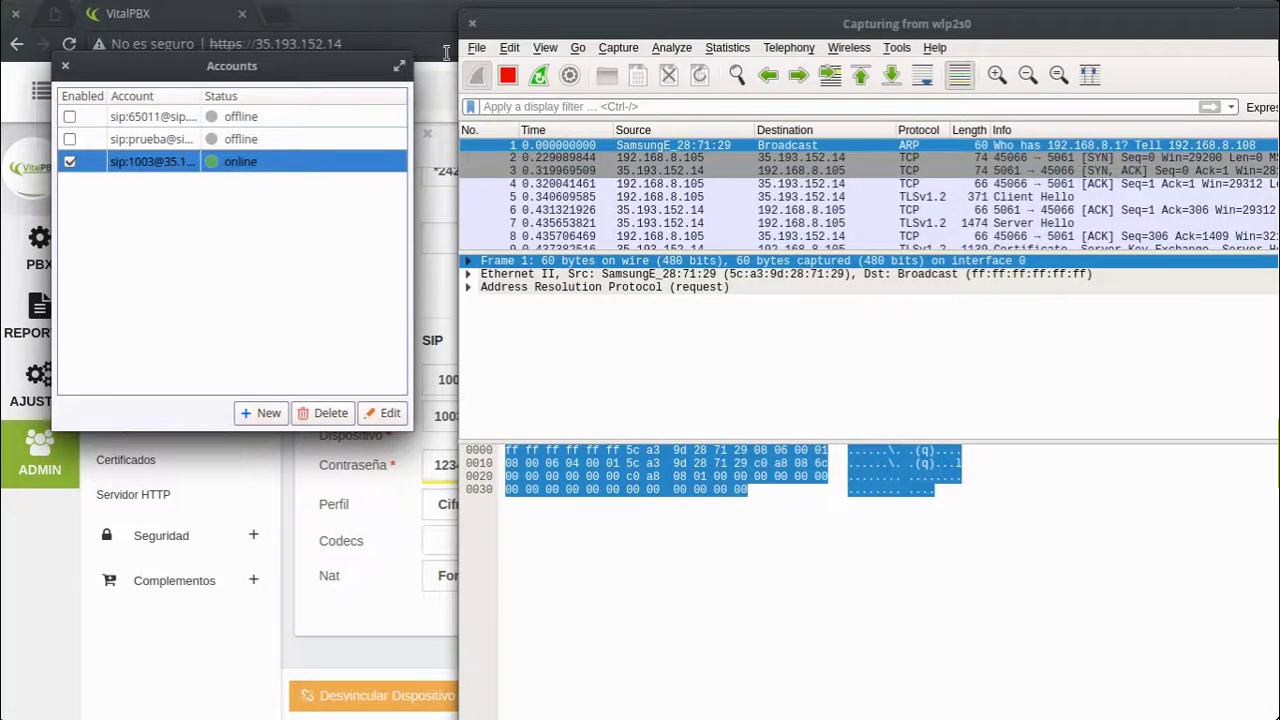
click(507, 75)
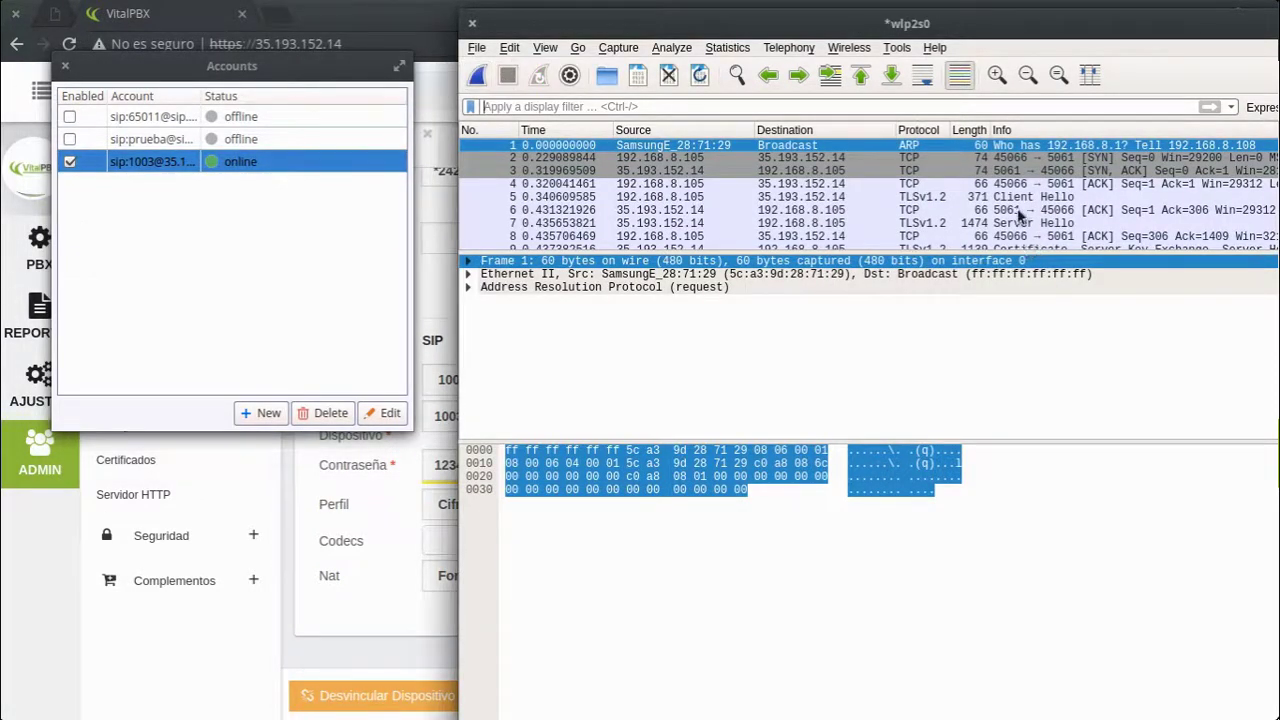
Step: Inspect the Client Hello packet and look through the captured TLS exchange with 35.193.152.14
click(1018, 200)
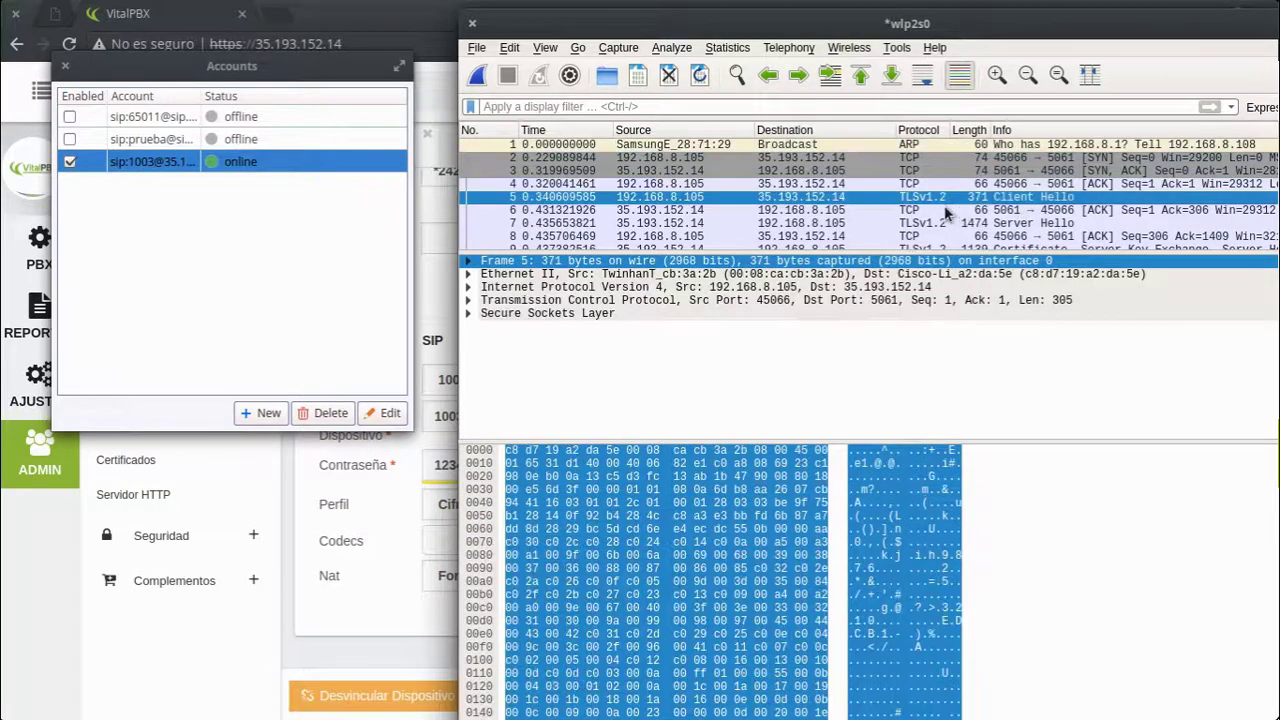
scroll(950, 213, down, 5)
scroll(950, 213, down, 4)
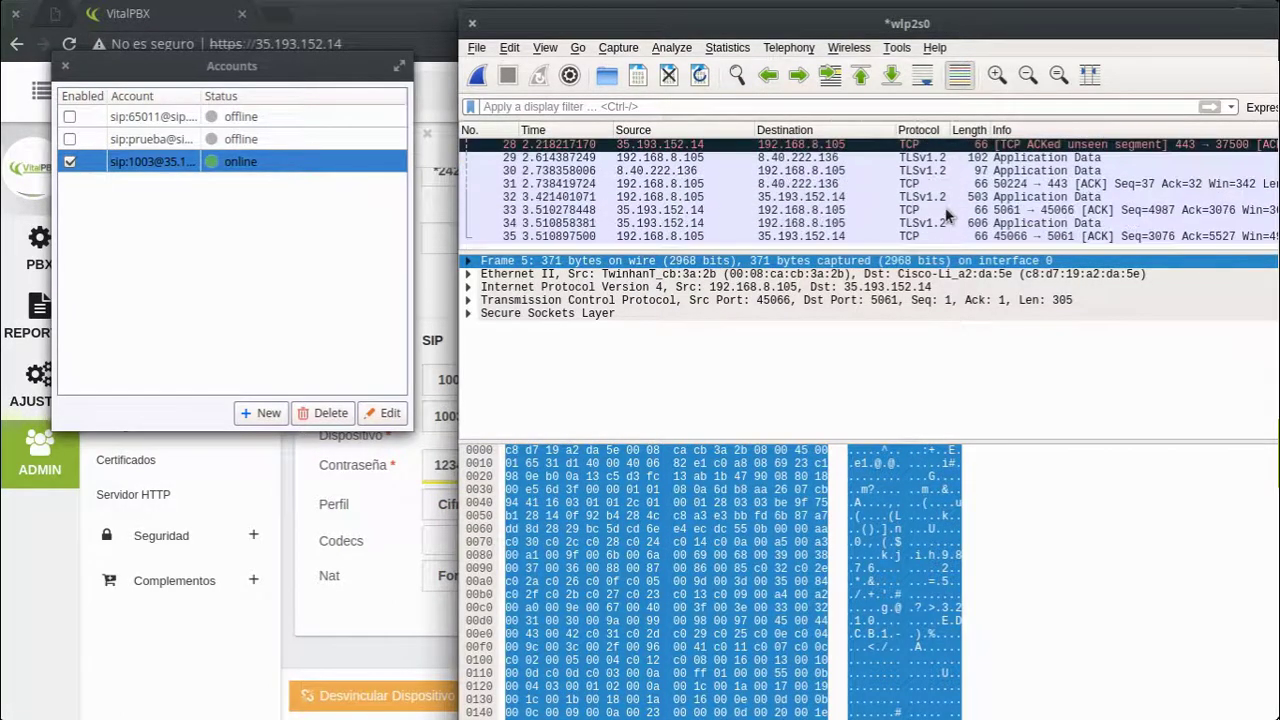
scroll(948, 213, up, 6)
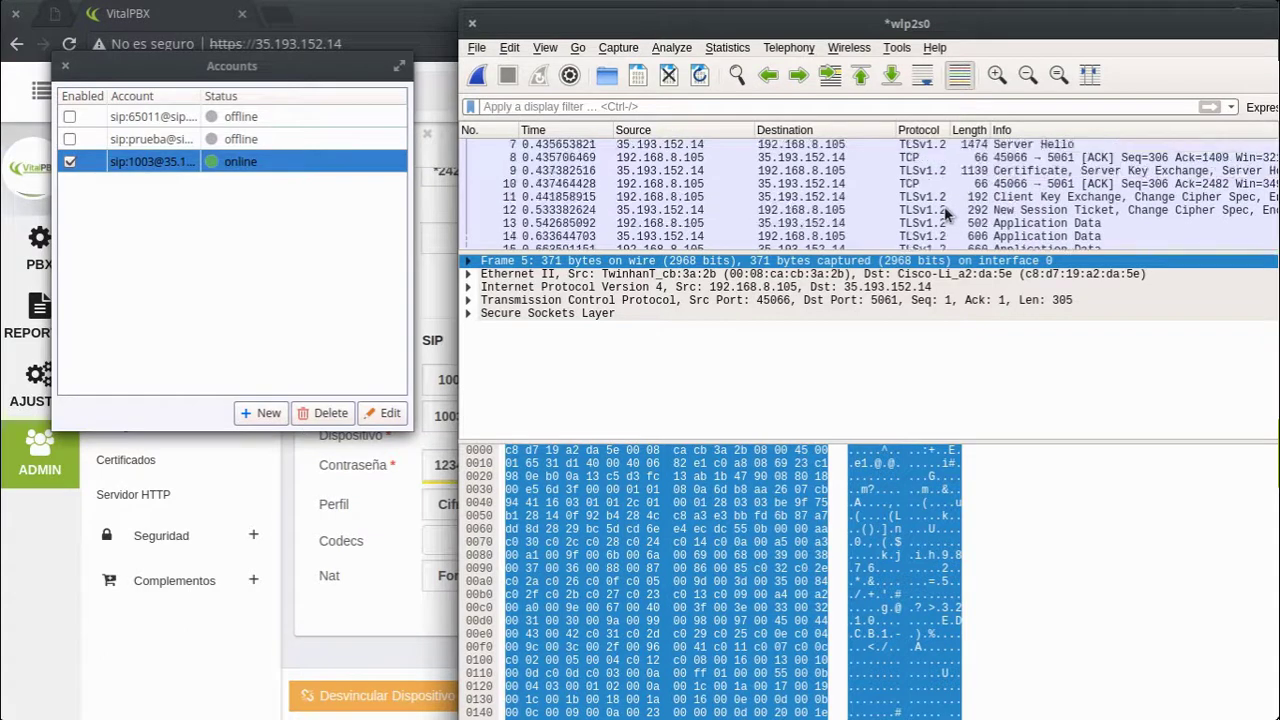
Step: Follow the SSL stream of the first Application Data packet sent to 35.193.152.14 and close the stream window
click(997, 190)
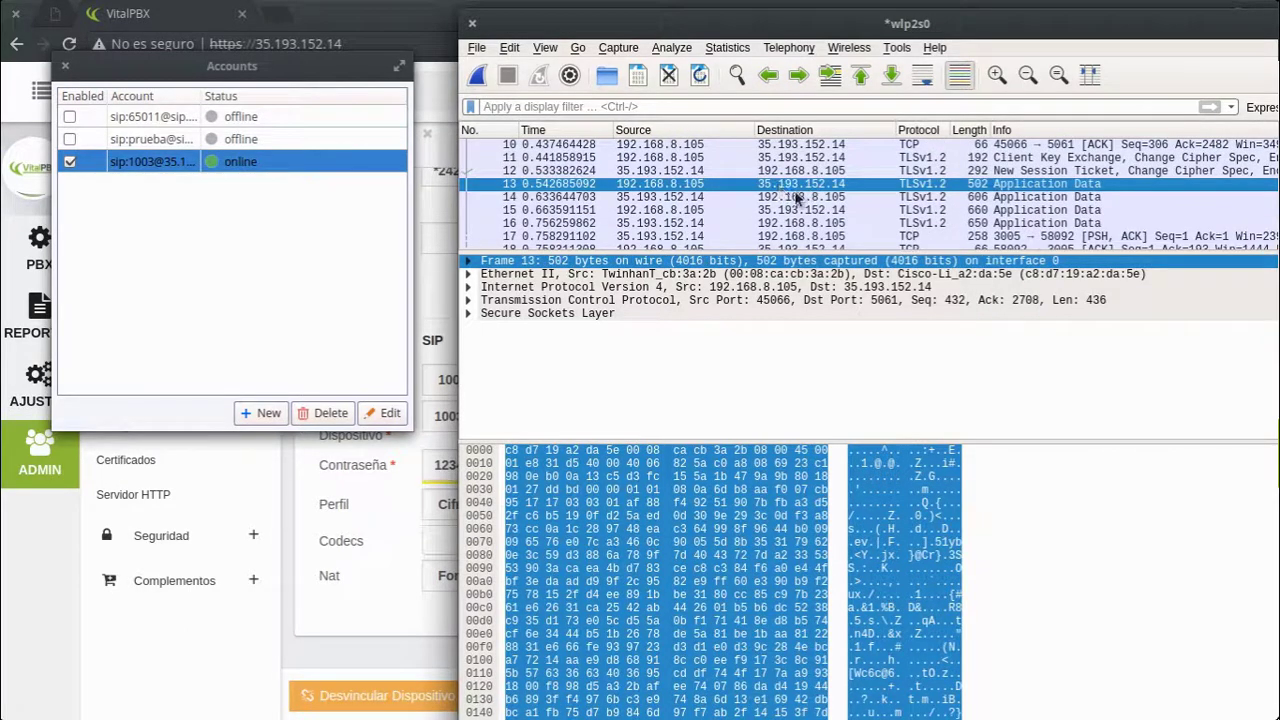
right_click(884, 190)
mouse_move(1085, 425)
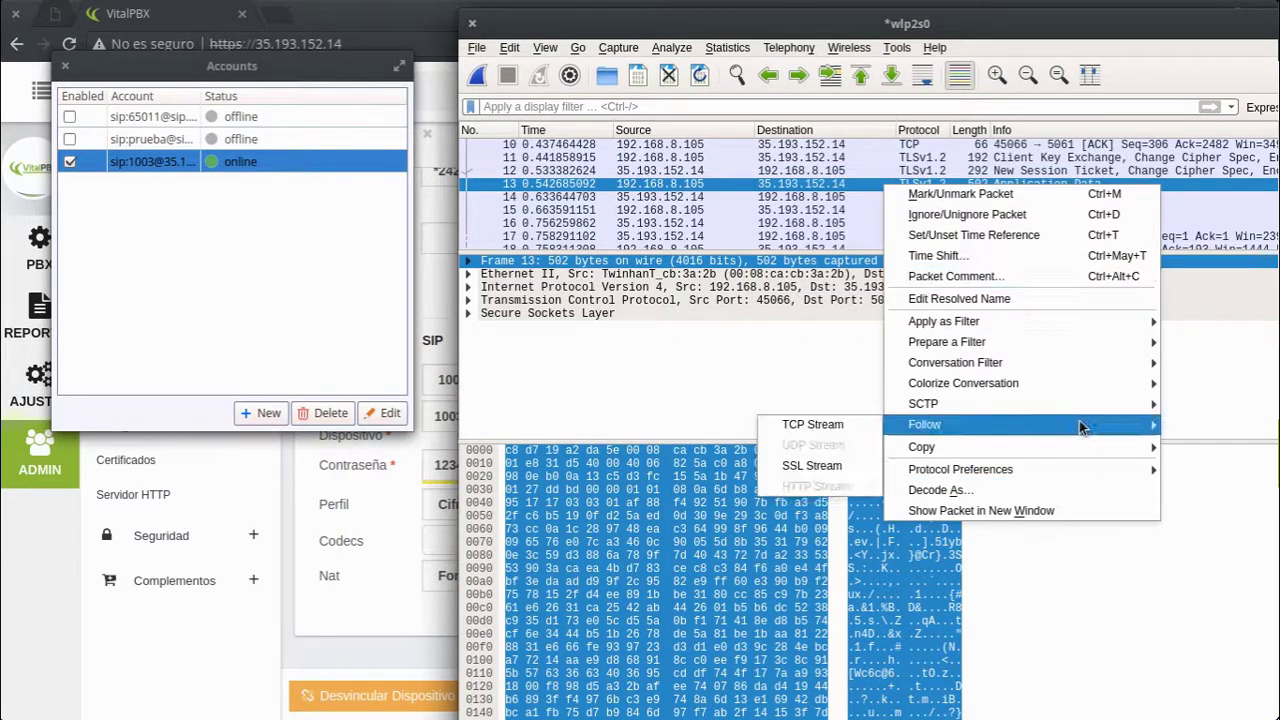
click(820, 466)
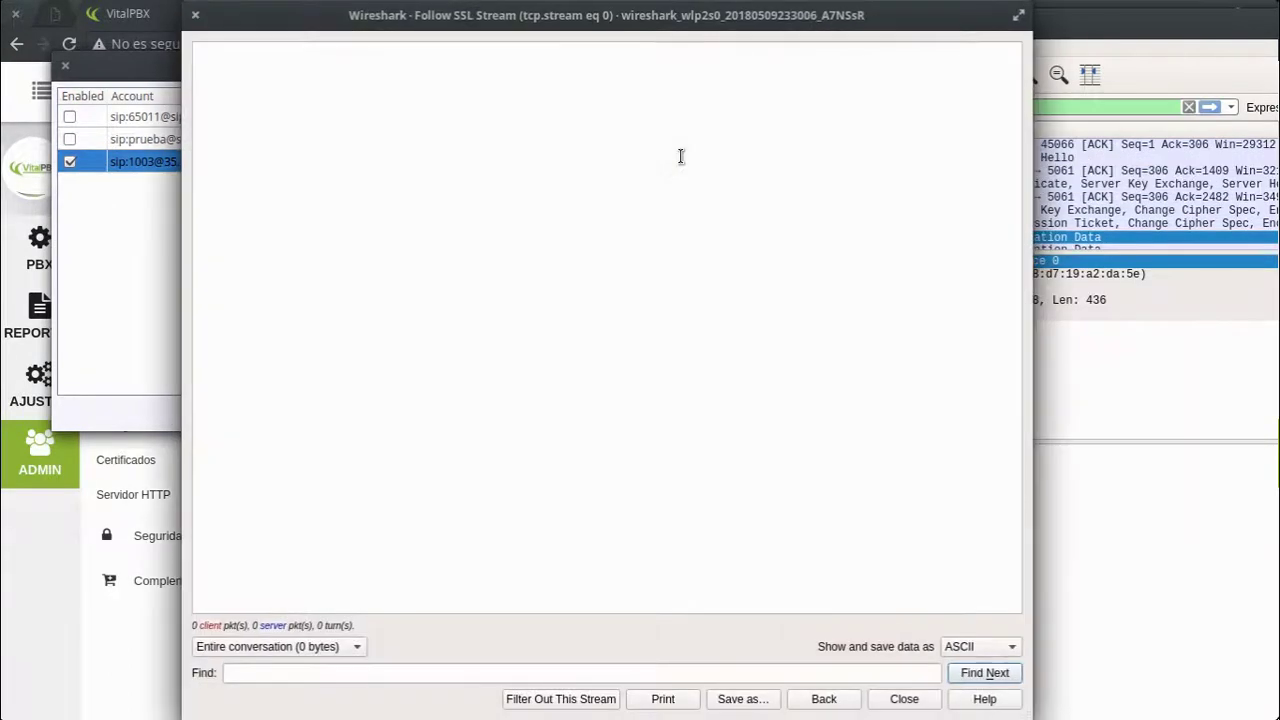
click(197, 17)
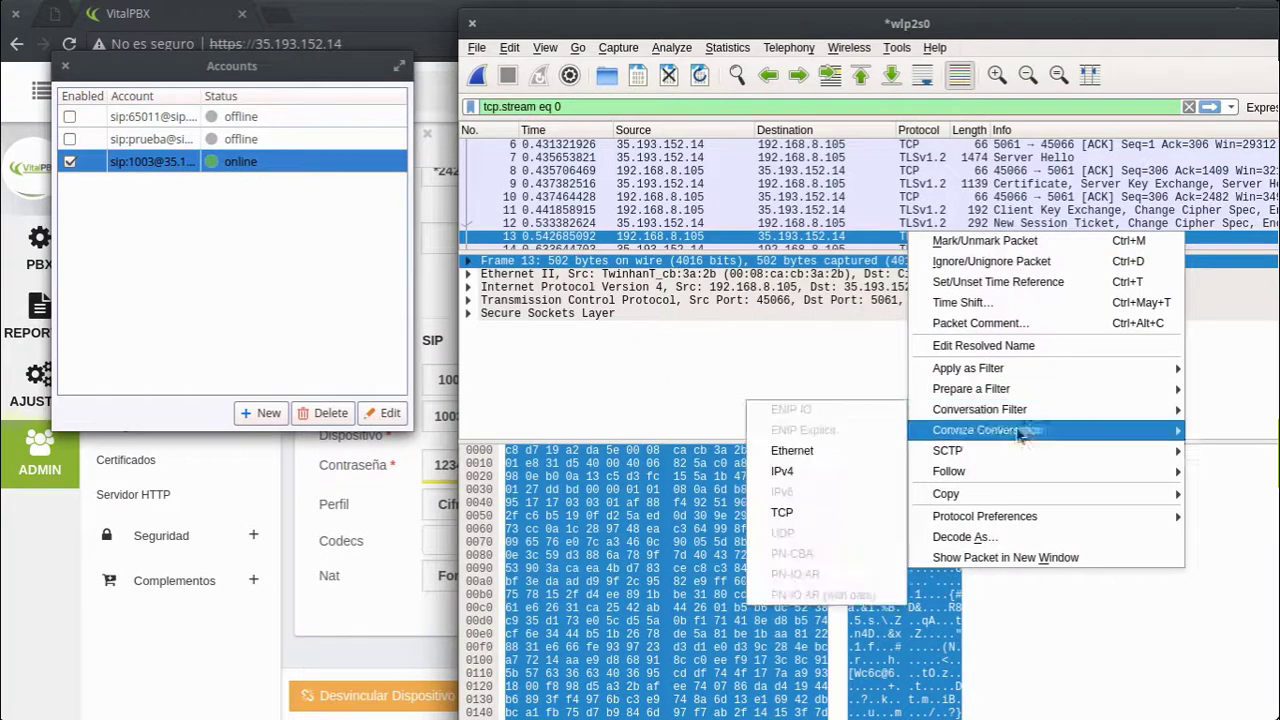
Step: Follow the TCP stream of the same packet, examine the conversation for readable content, and close the stream window
mouse_move(1005, 471)
click(838, 471)
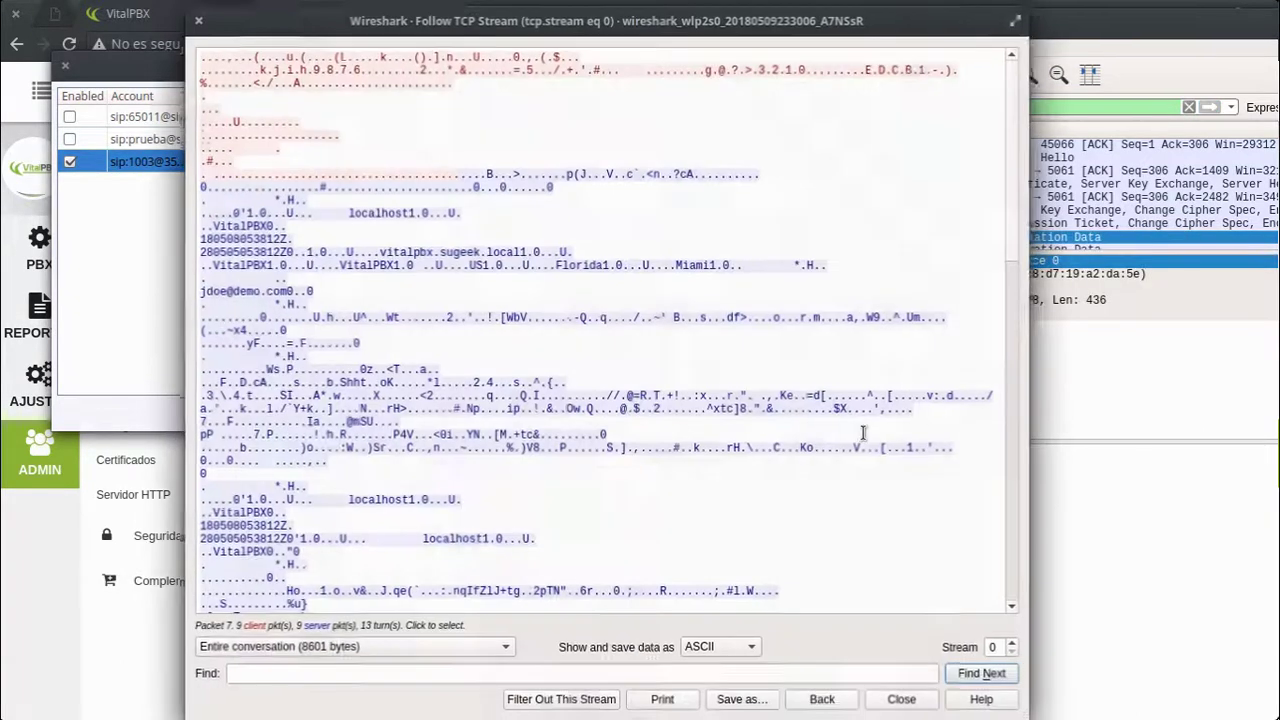
drag(340, 263, 481, 249)
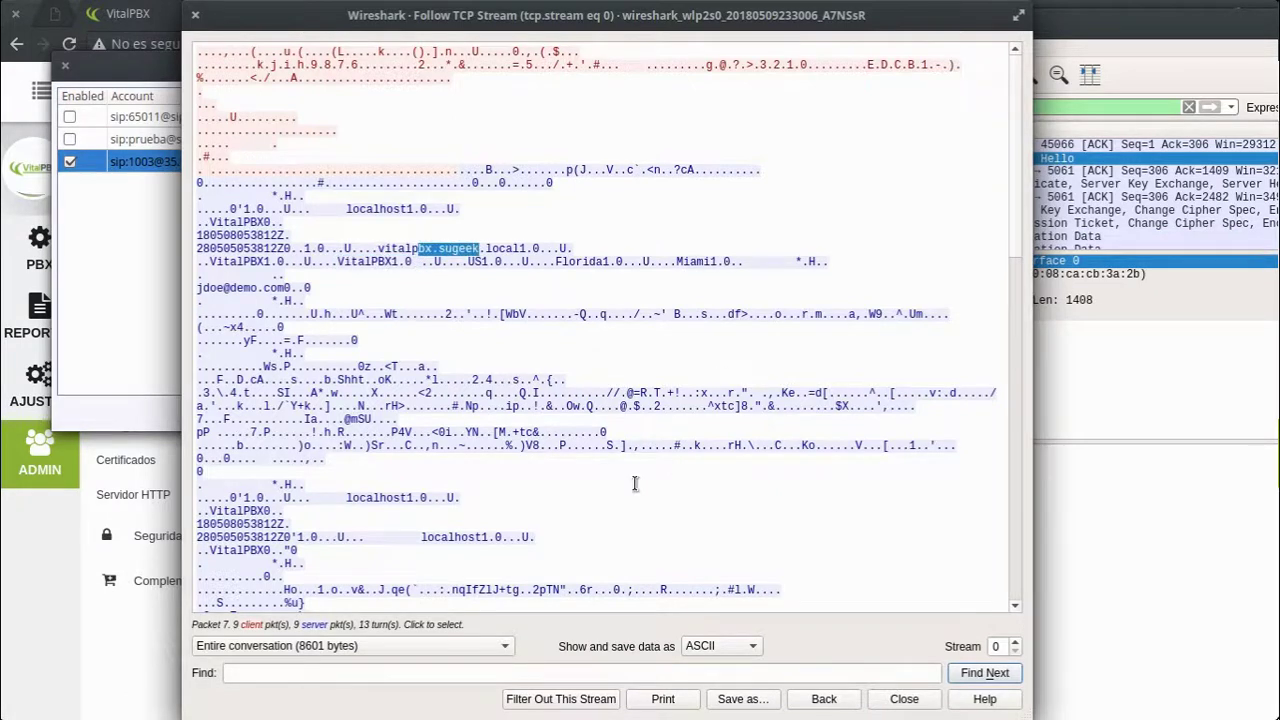
scroll(675, 467, down, 6)
scroll(629, 484, up, 4)
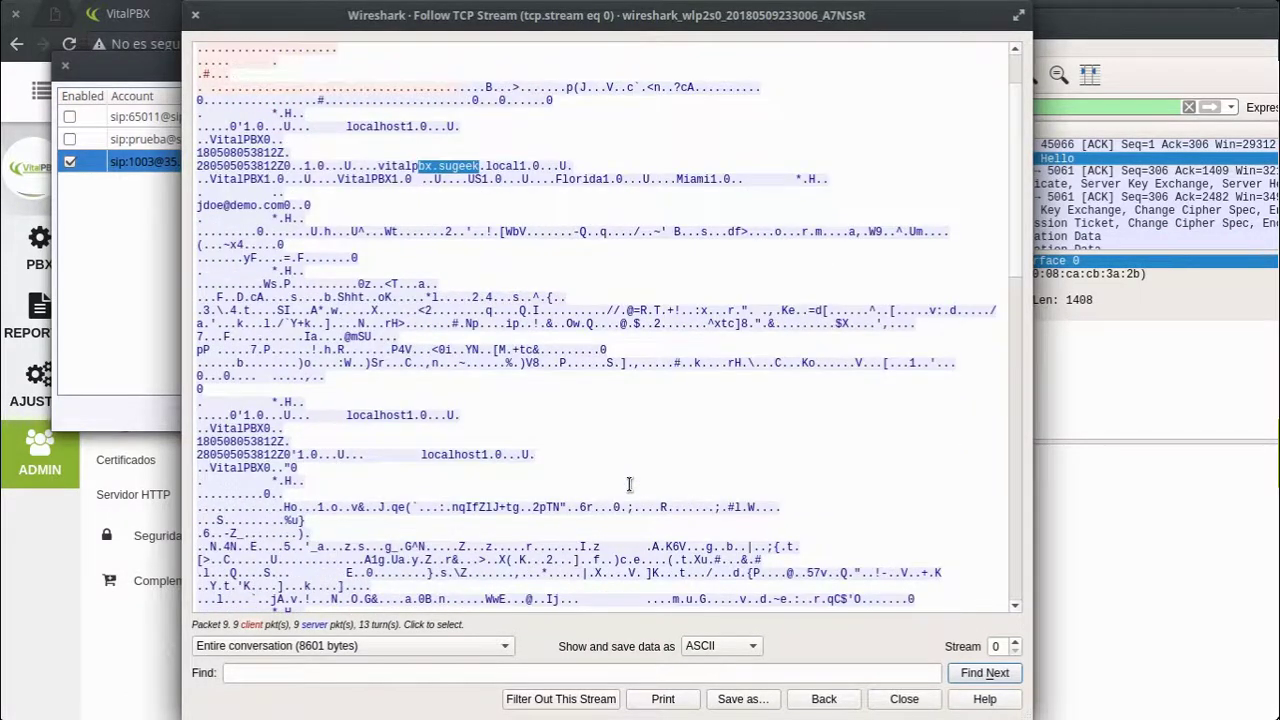
scroll(629, 484, down, 10)
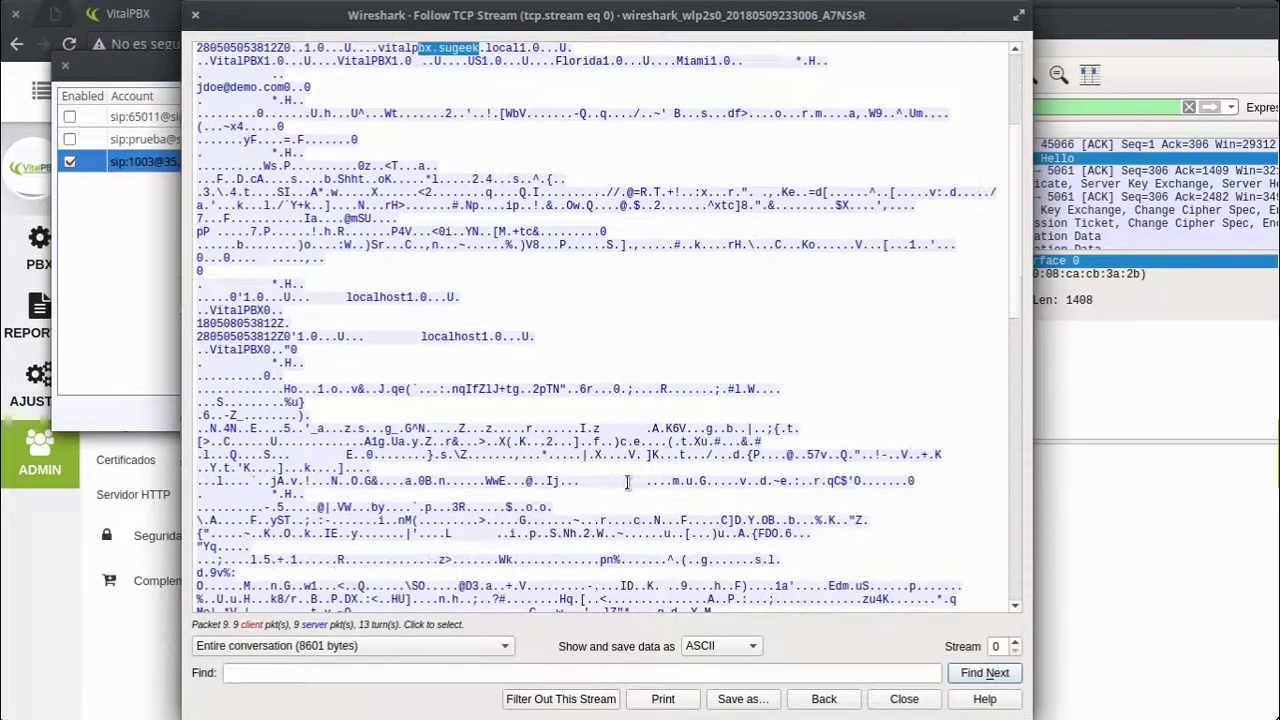
scroll(627, 485, down, 12)
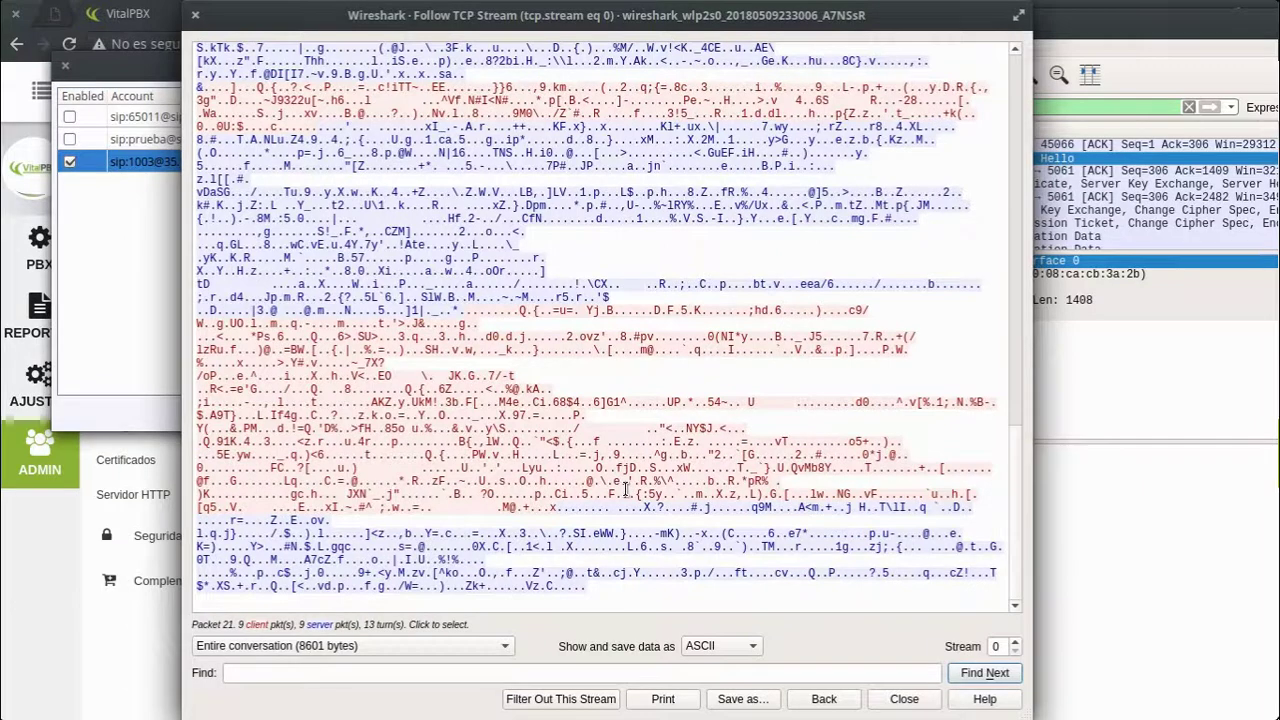
click(195, 14)
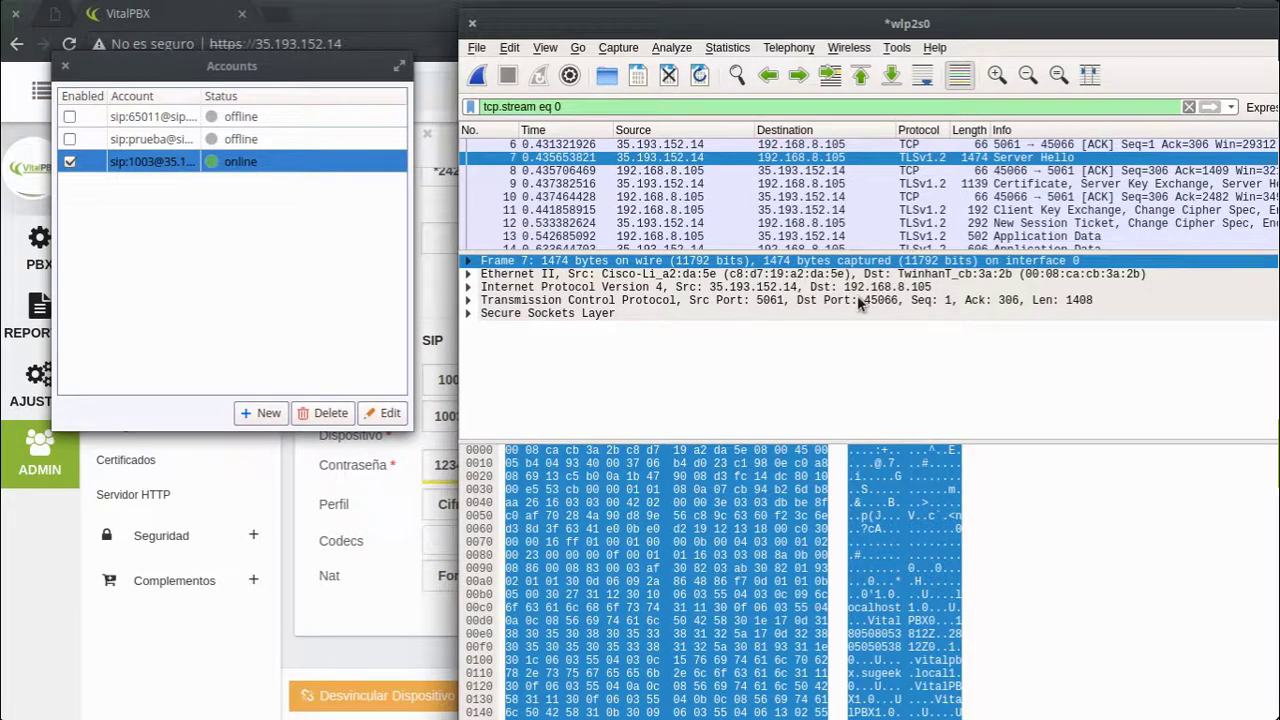
Step: Quit Wireshark without saving the captured packets and close the Yate account list
click(472, 22)
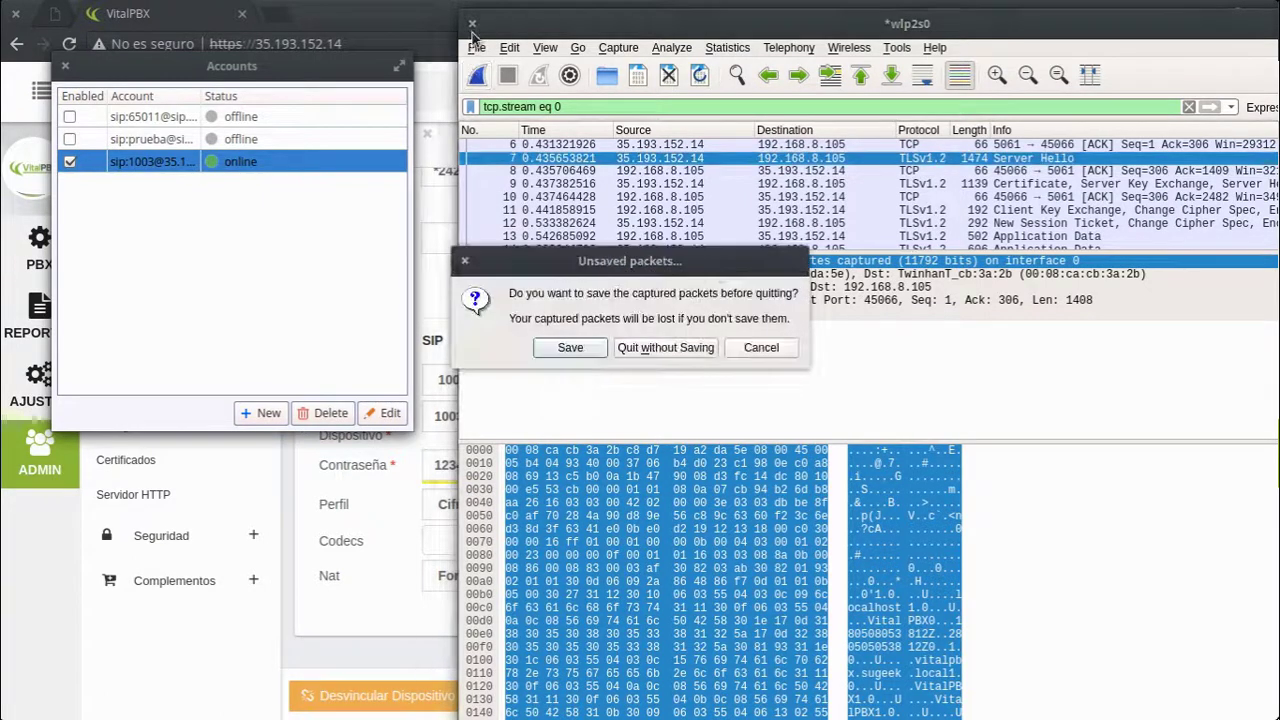
click(633, 347)
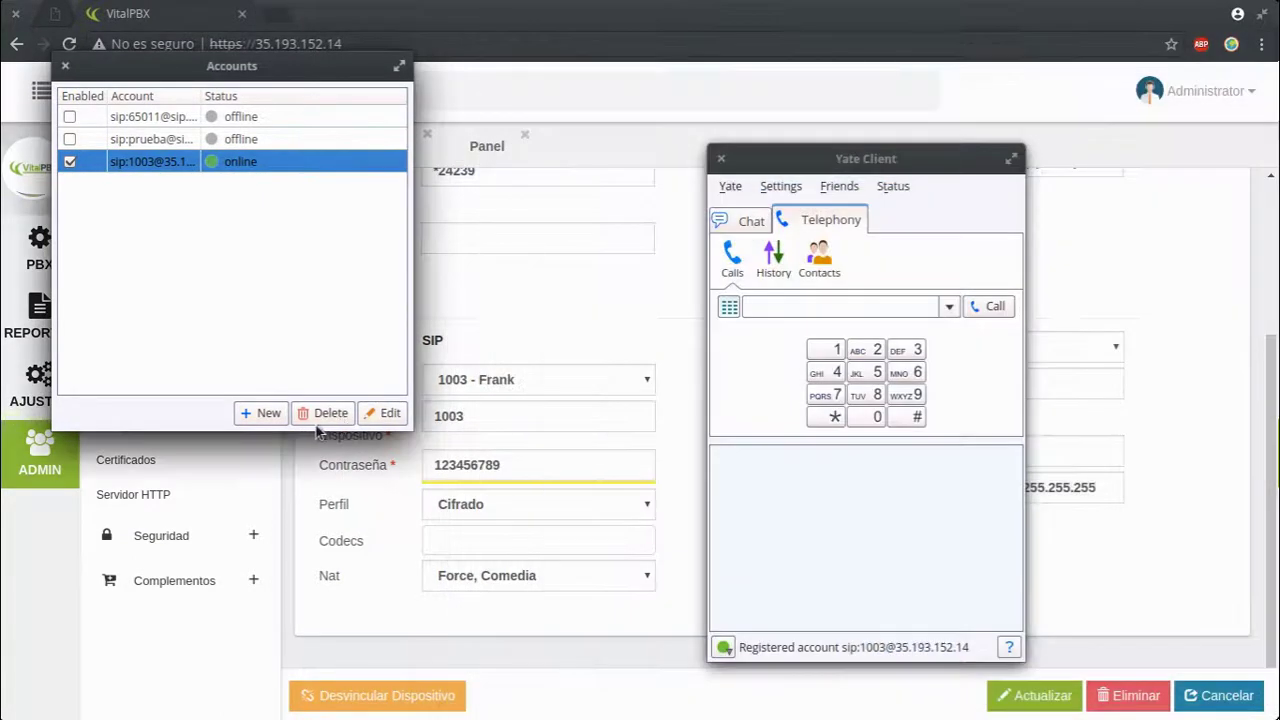
click(65, 66)
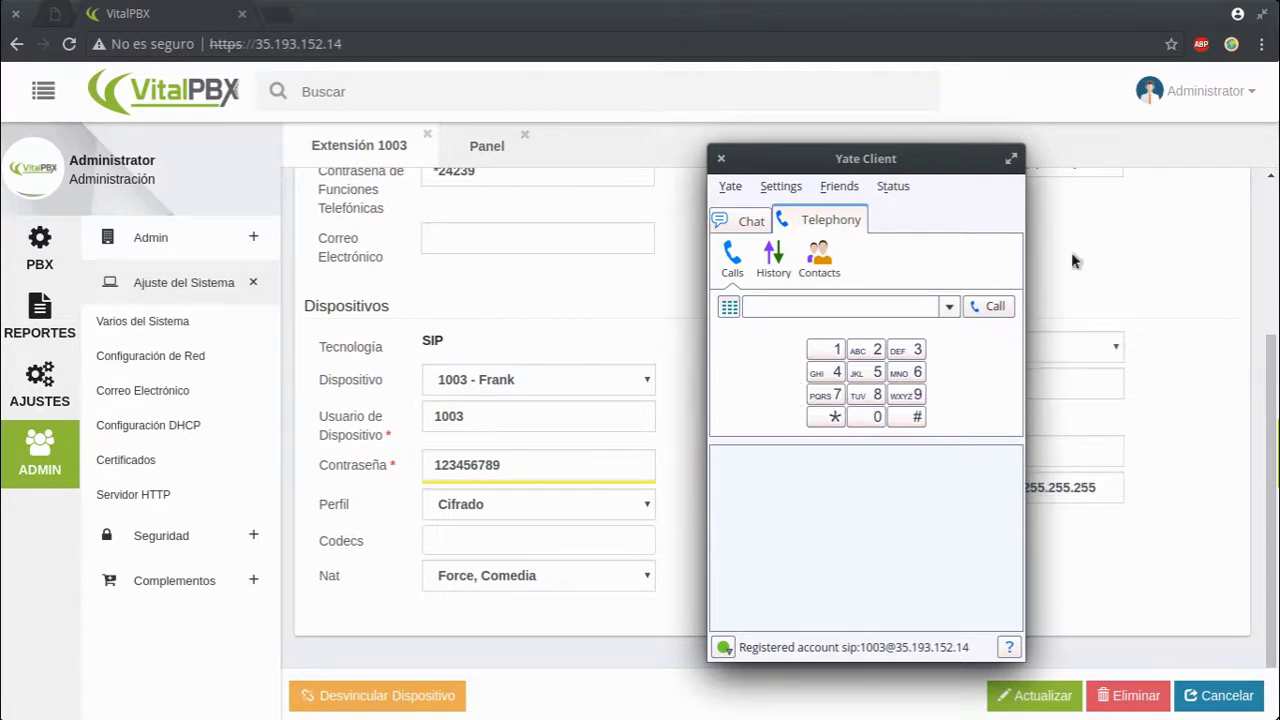
Step: Return to VitalPBX in the browser and open the whitelist of the firewall (Cortafuegos)
click(1109, 229)
scroll(731, 347, up, 1)
scroll(731, 347, up, 1)
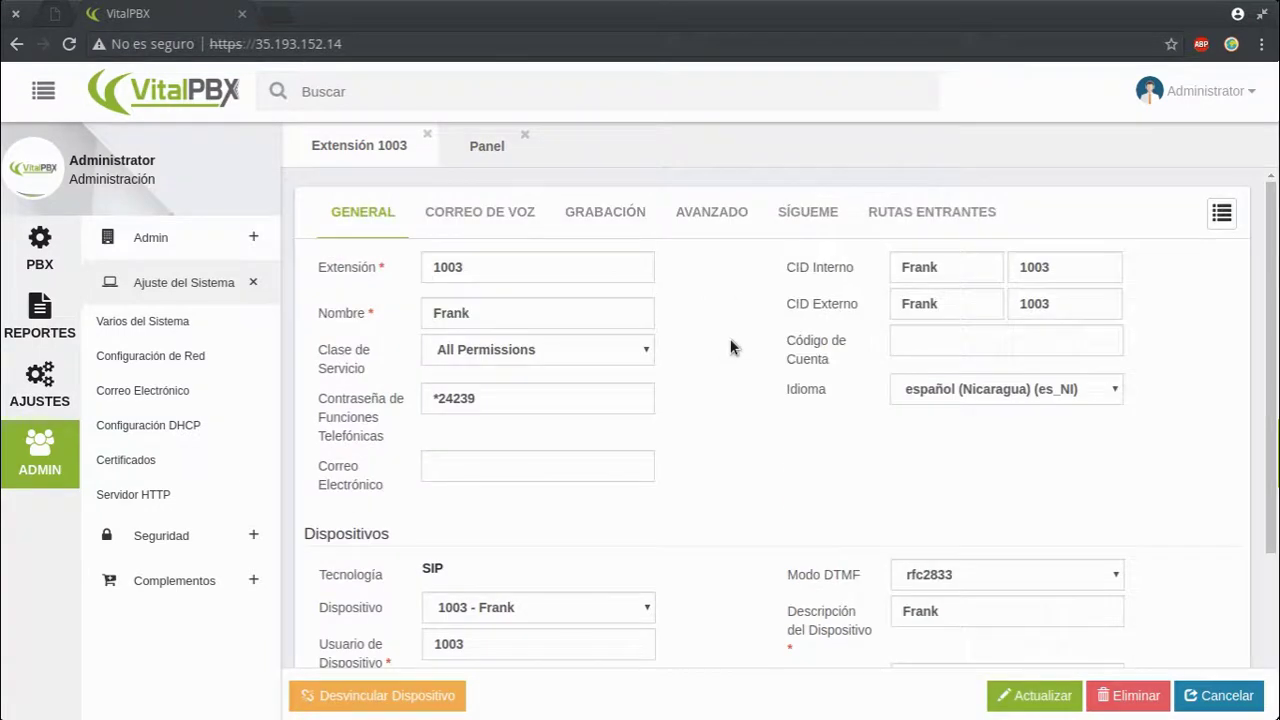
click(171, 535)
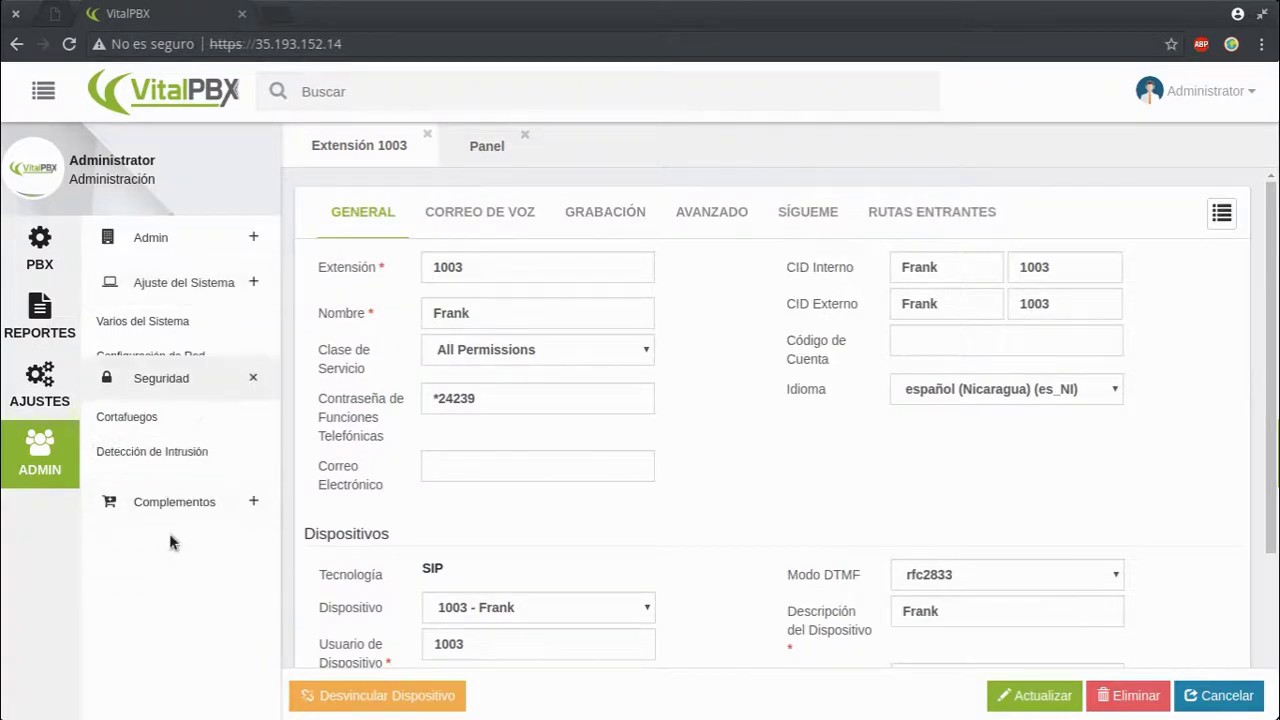
click(194, 367)
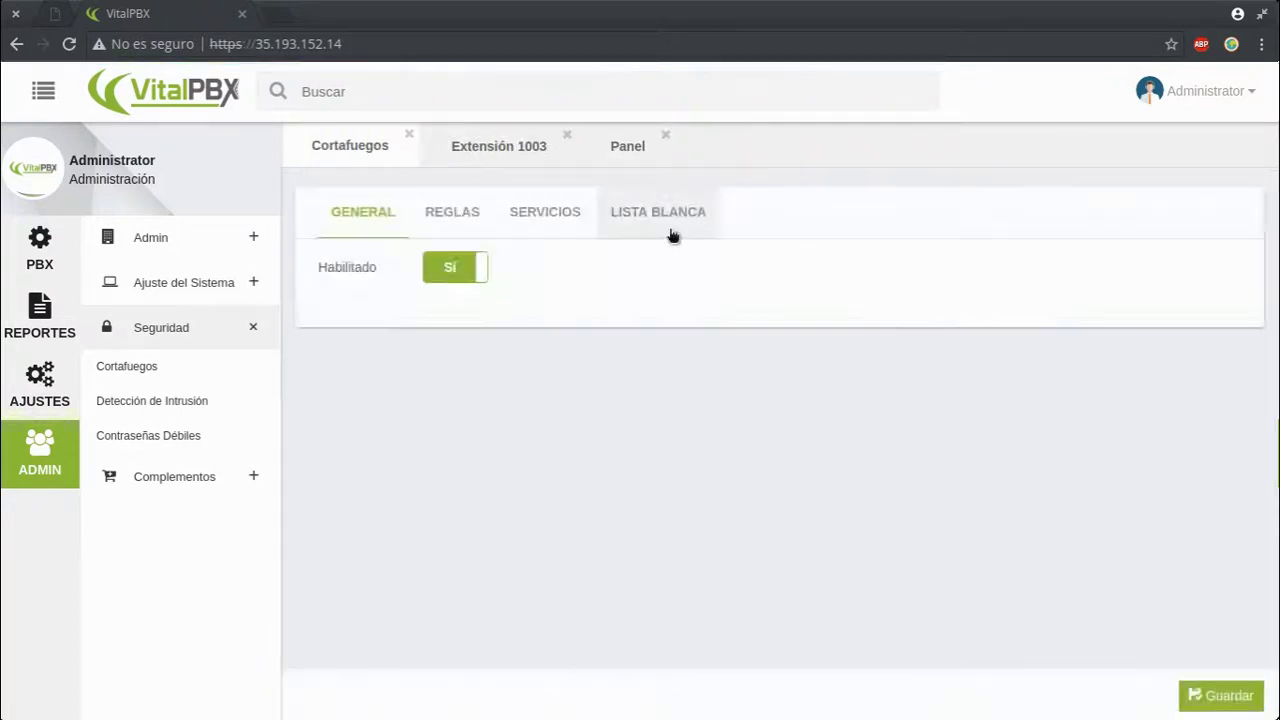
click(673, 236)
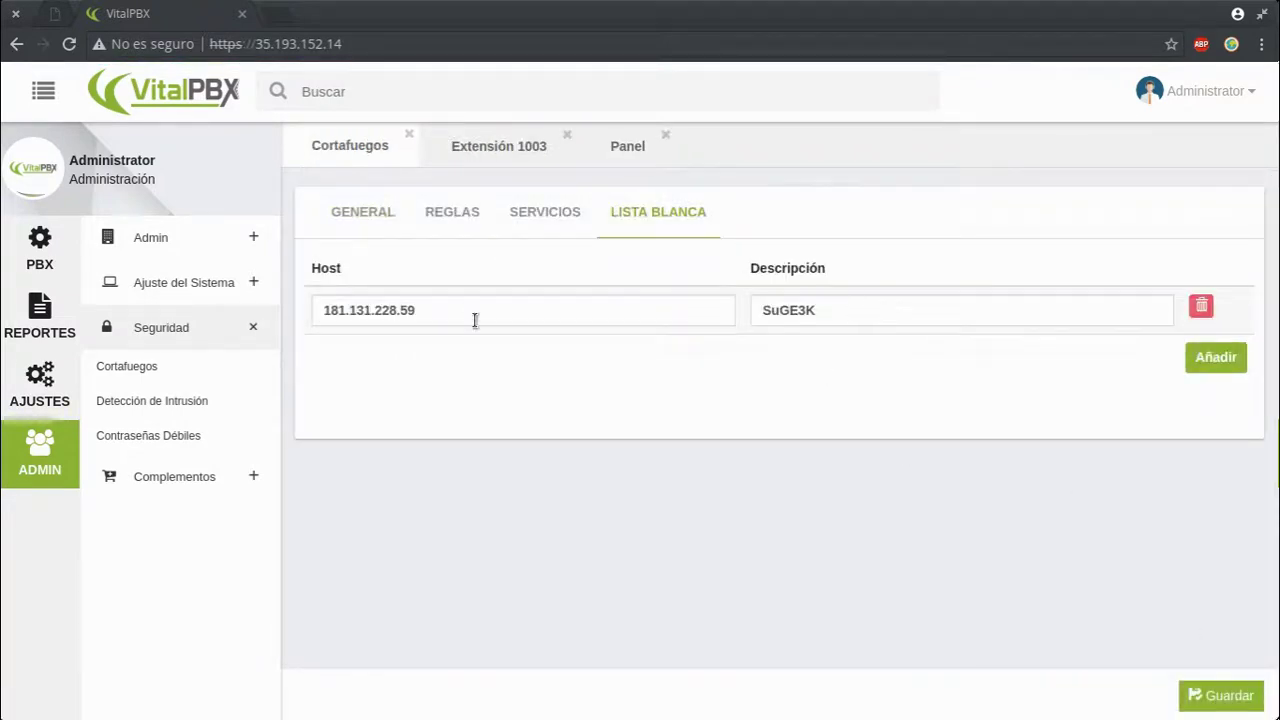
Step: Open the intrusion detection whitelist and add an empty host row
click(197, 403)
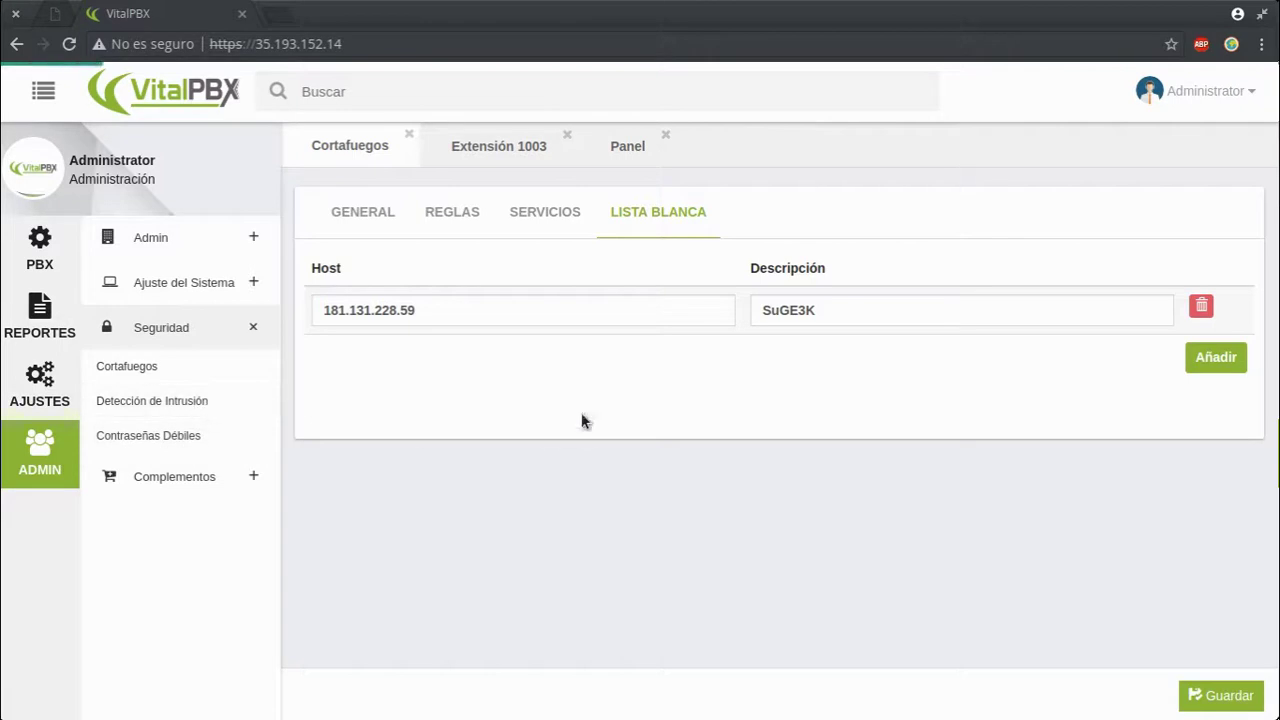
click(685, 218)
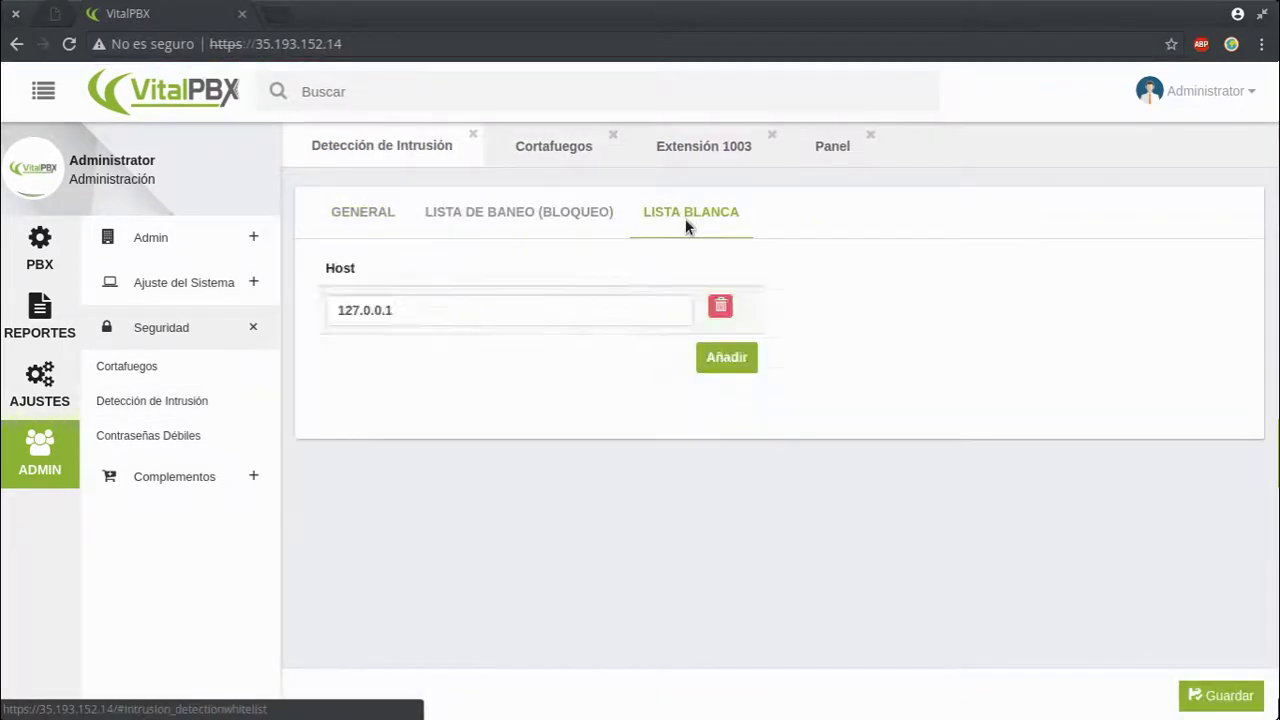
click(740, 371)
click(552, 154)
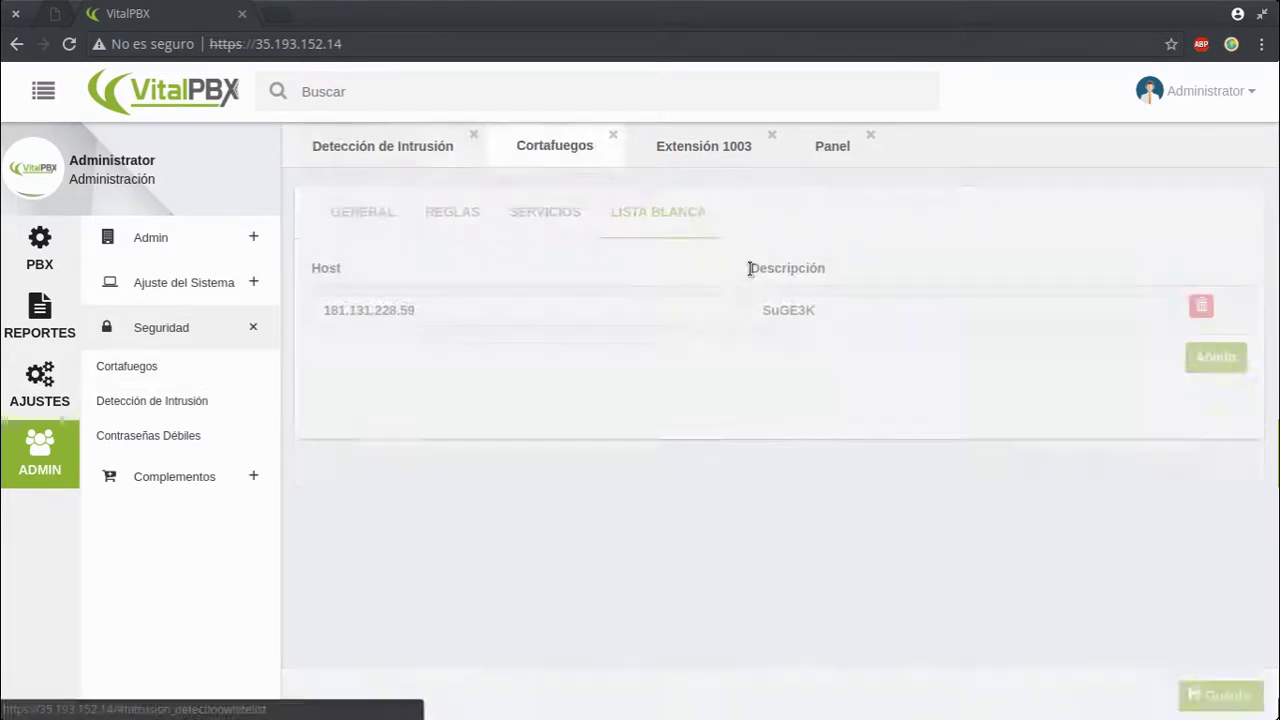
double_click(420, 317)
right_click(419, 320)
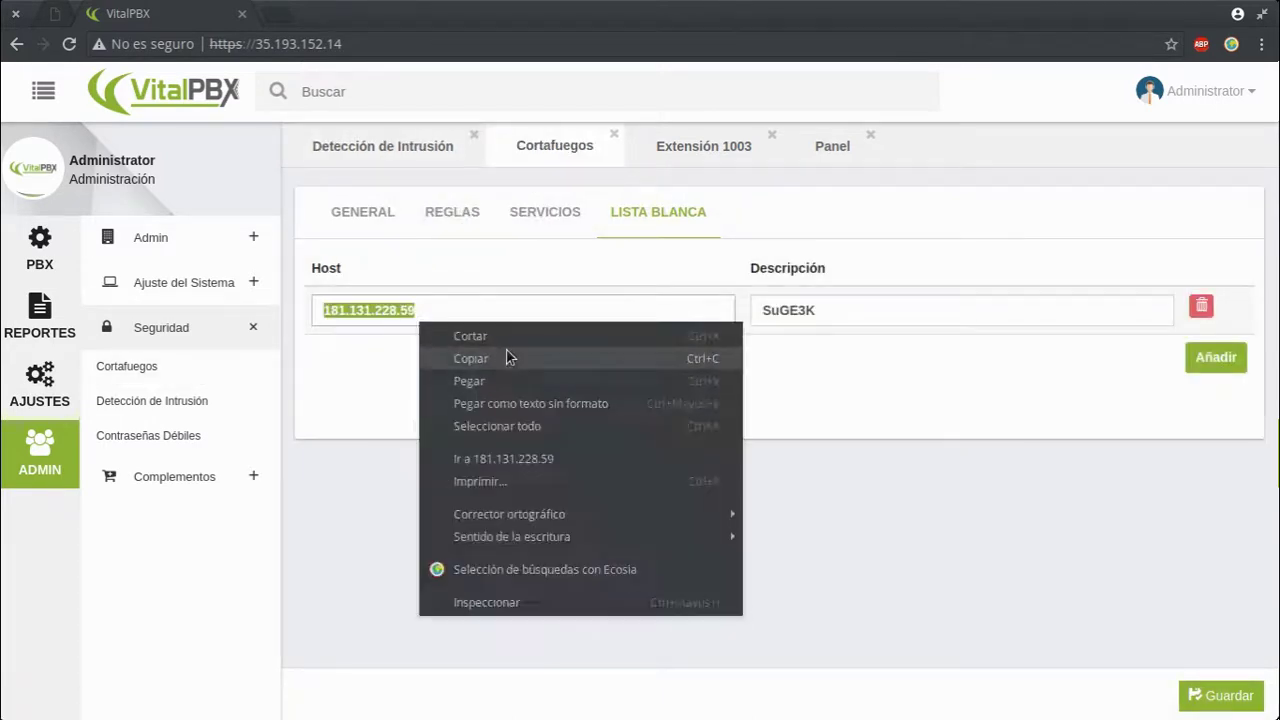
click(507, 357)
click(420, 150)
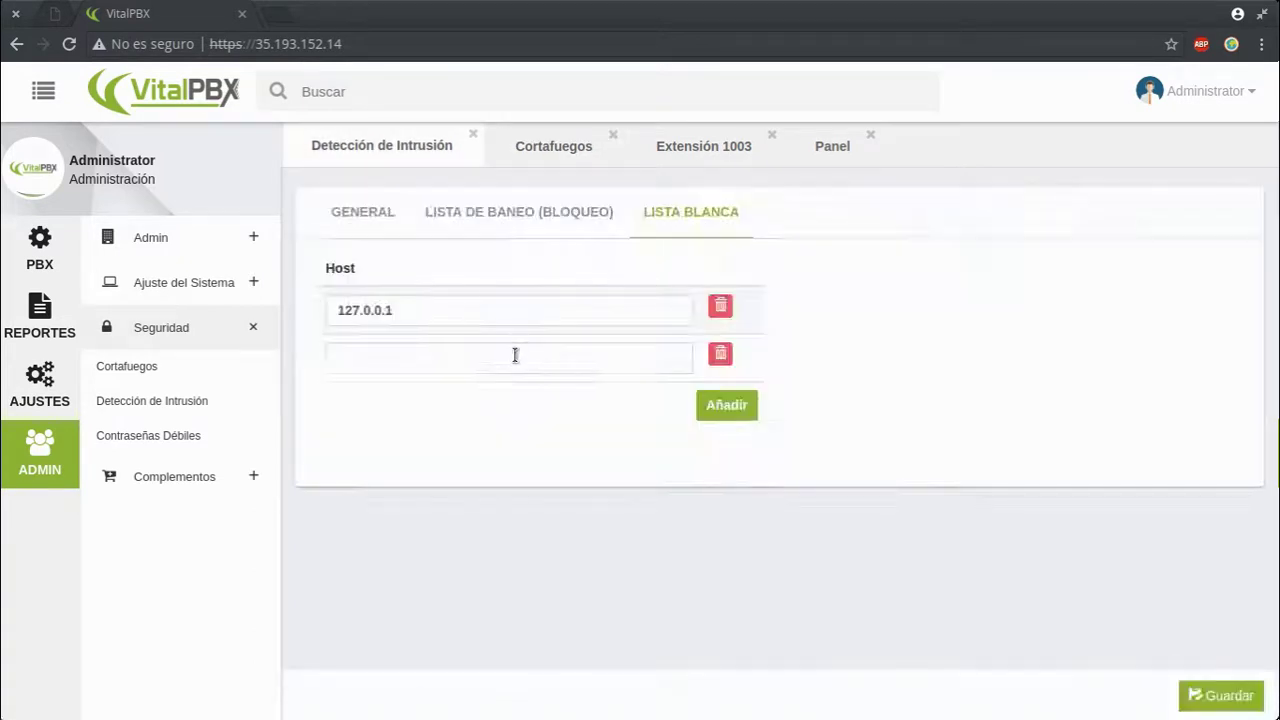
right_click(515, 354)
click(523, 474)
click(1250, 705)
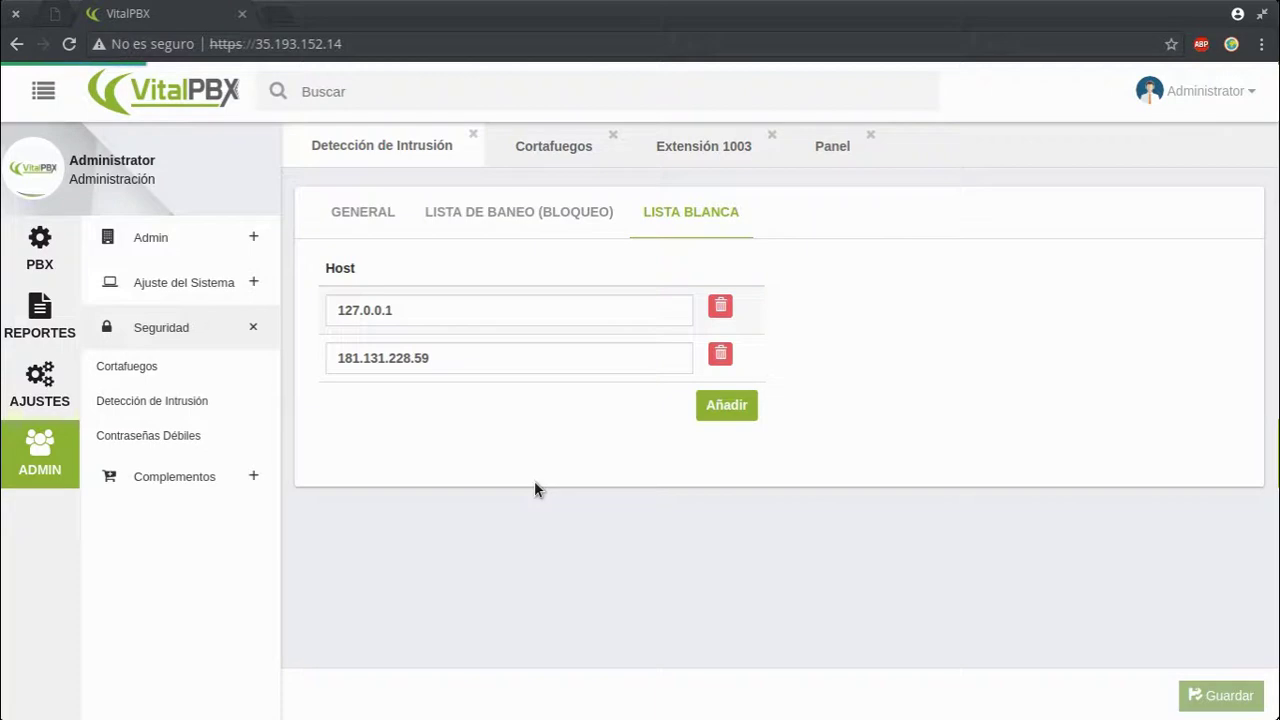